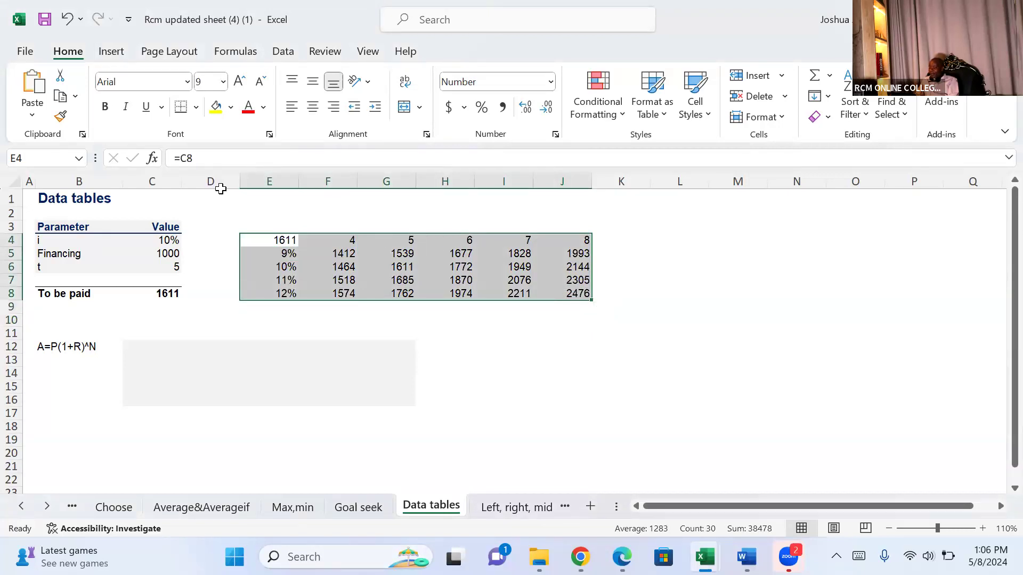
Create a blank workbook and enter the label Principal in C3 with the value 10000 in D3.
{"action": "left_click", "coordinate": [25, 52]}
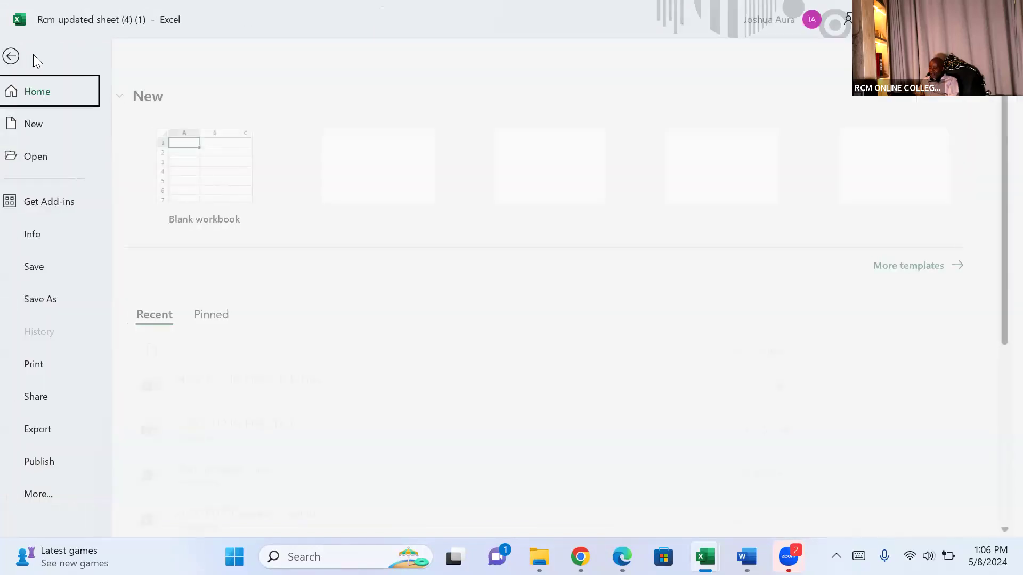
{"action": "left_click", "coordinate": [216, 184]}
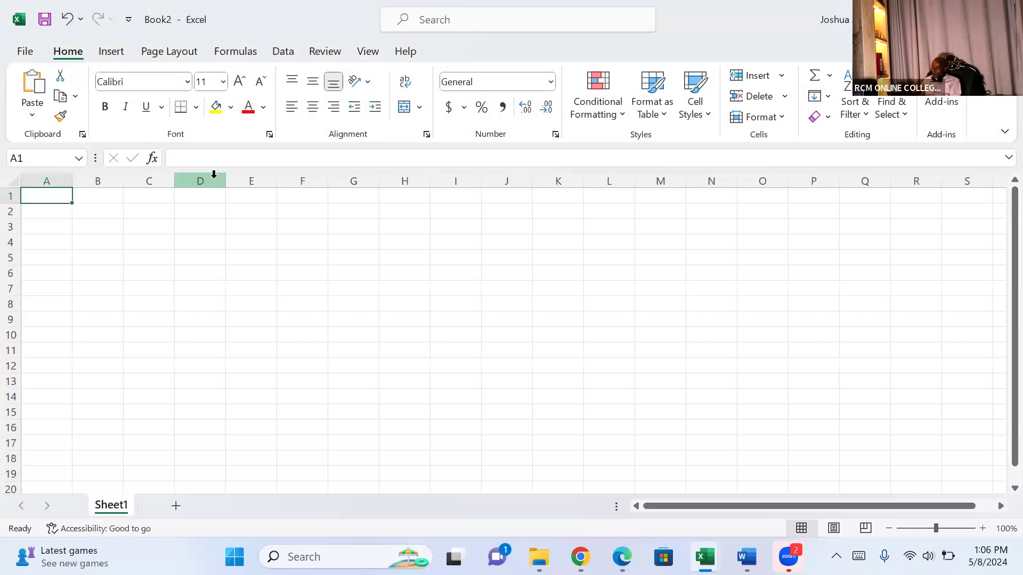
{"action": "left_click", "coordinate": [146, 227]}
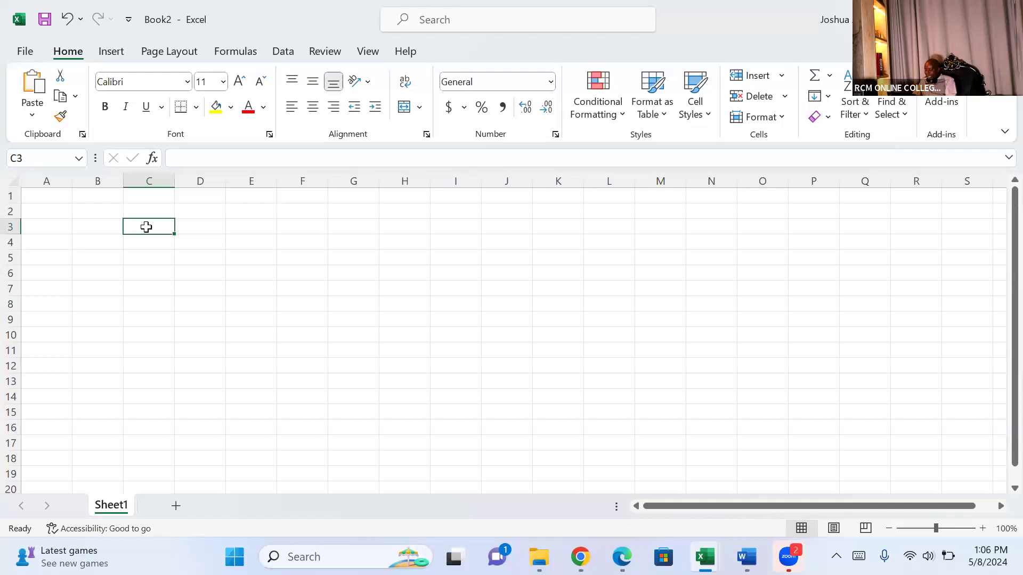
{"action": "type", "text": "Principal"}
{"action": "key", "text": "Tab"}
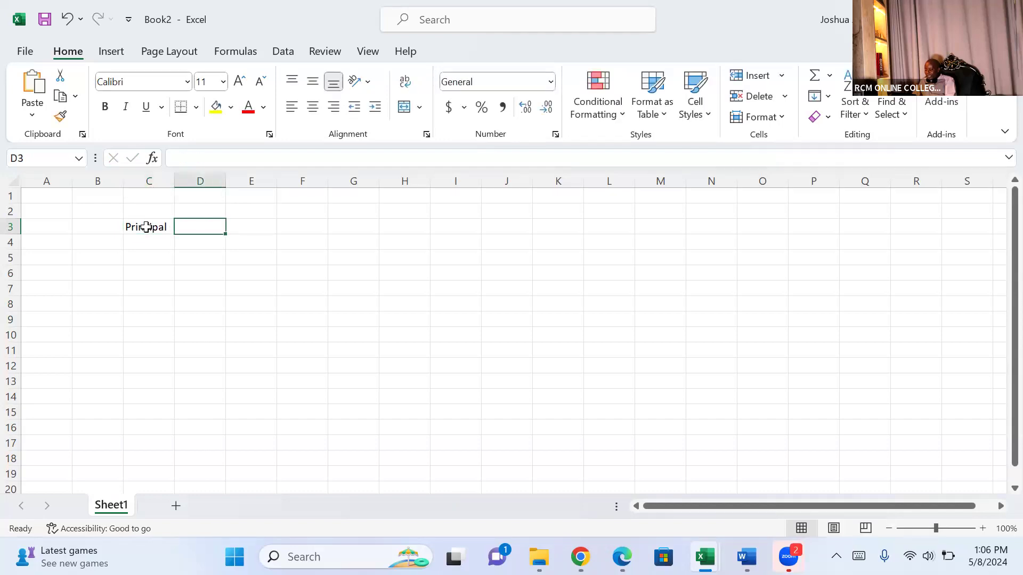
{"action": "type", "text": "10000"}
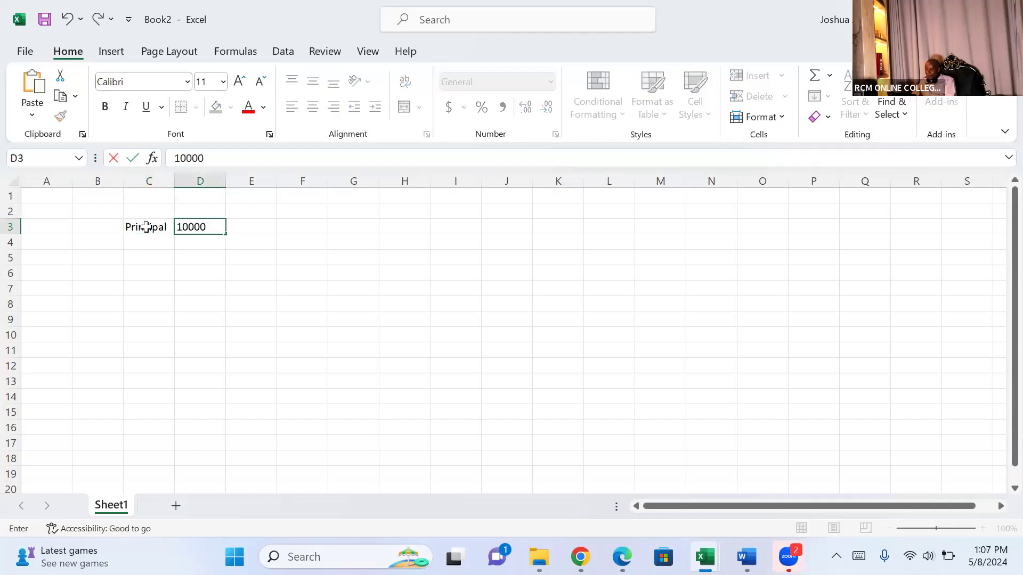
Enter the label NOY in C4 with the value 10 in D4.
{"action": "left_click", "coordinate": [146, 243]}
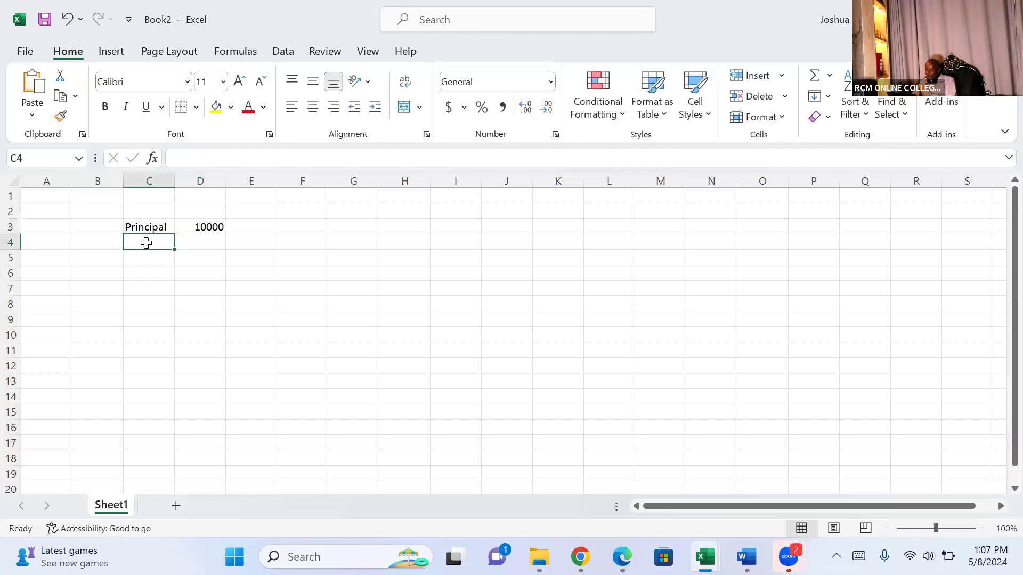
{"action": "type", "text": "NOY"}
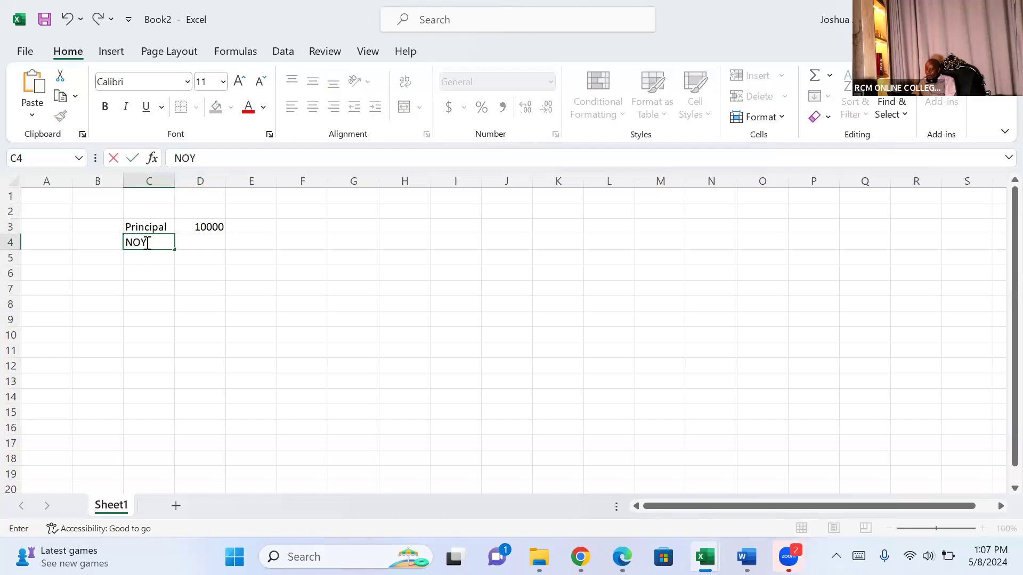
{"action": "key", "text": "Tab"}
{"action": "type", "text": "10"}
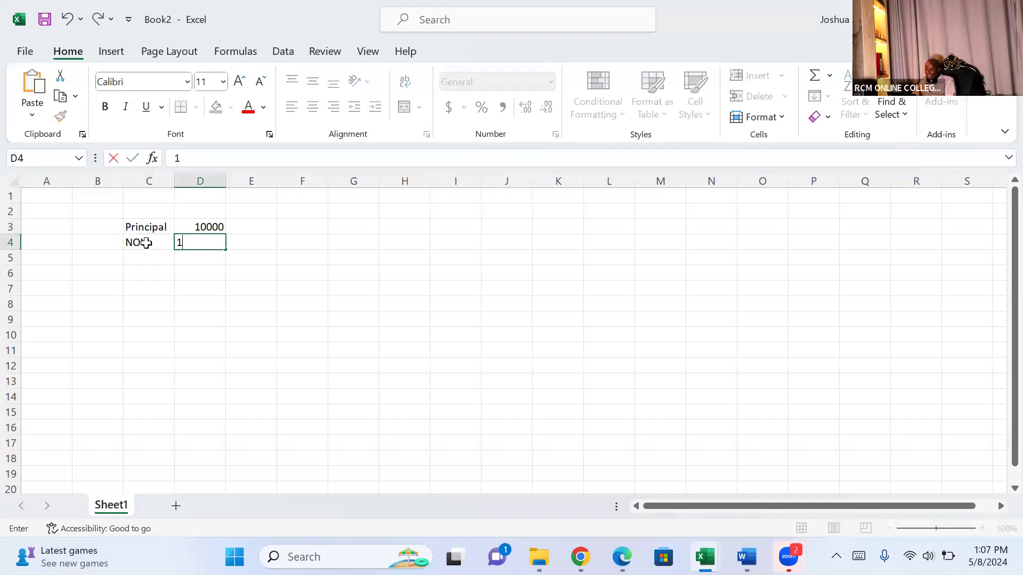
Enter the label Rate of interest in C5 with the value 21% in D5.
{"action": "left_click", "coordinate": [137, 258]}
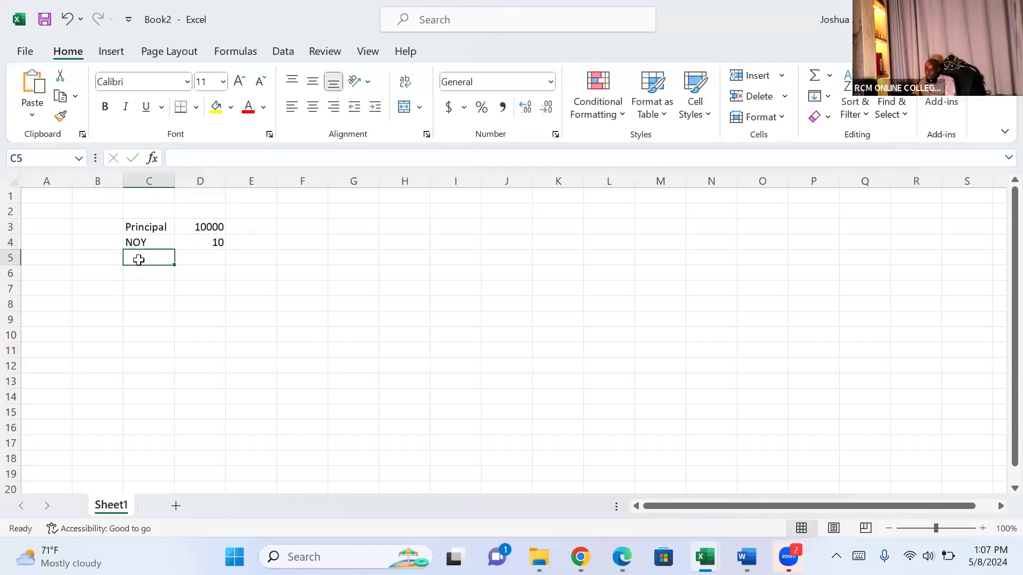
{"action": "type", "text": "Rate o"}
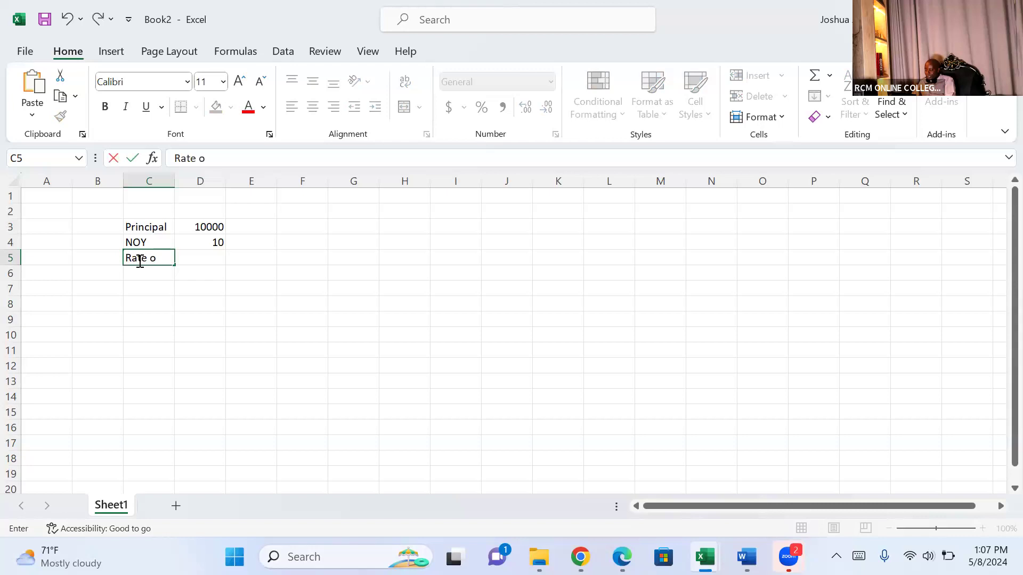
{"action": "type", "text": "f interest"}
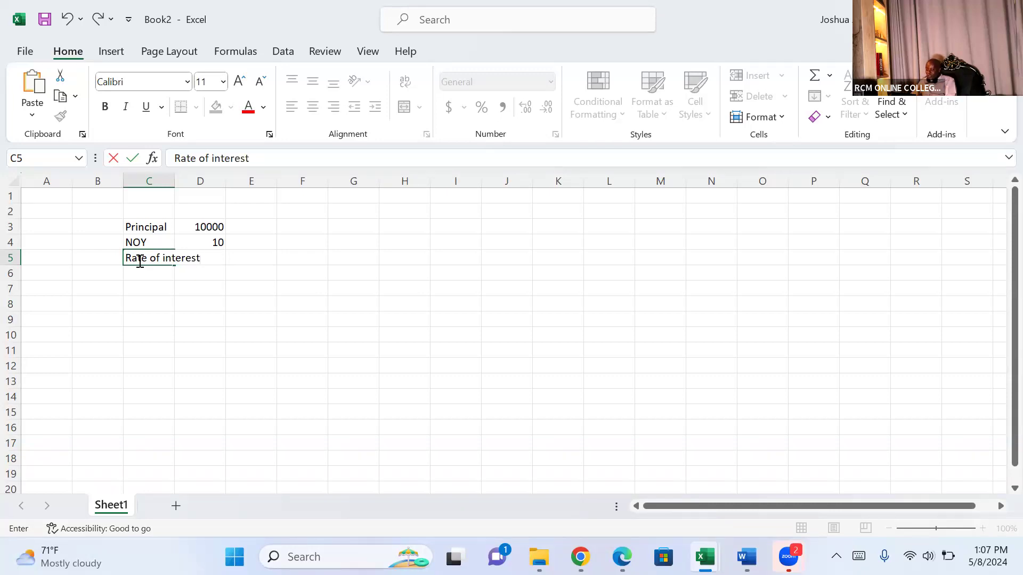
{"action": "key", "text": "Tab"}
{"action": "type", "text": "21"}
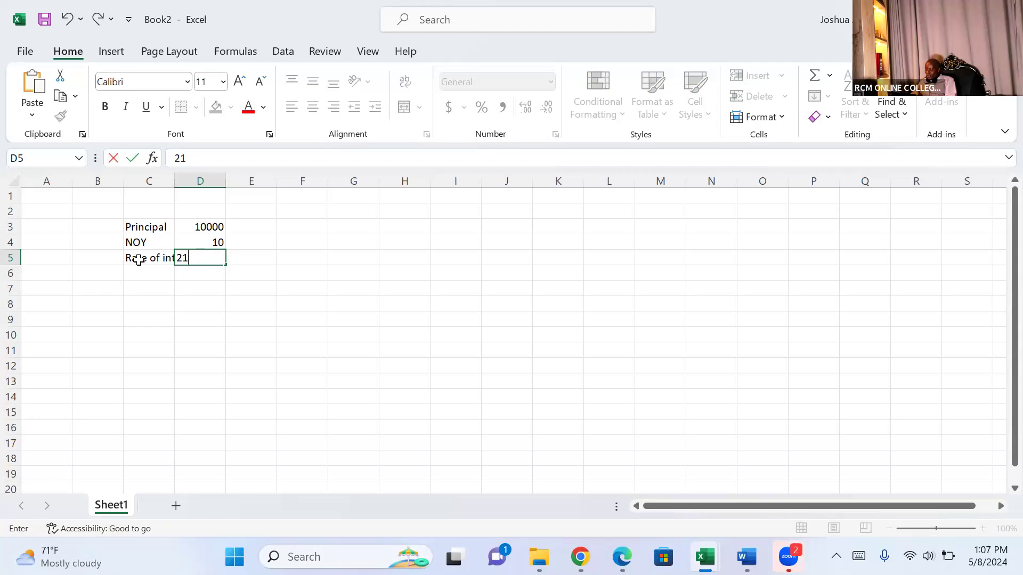
{"action": "type", "text": "%"}
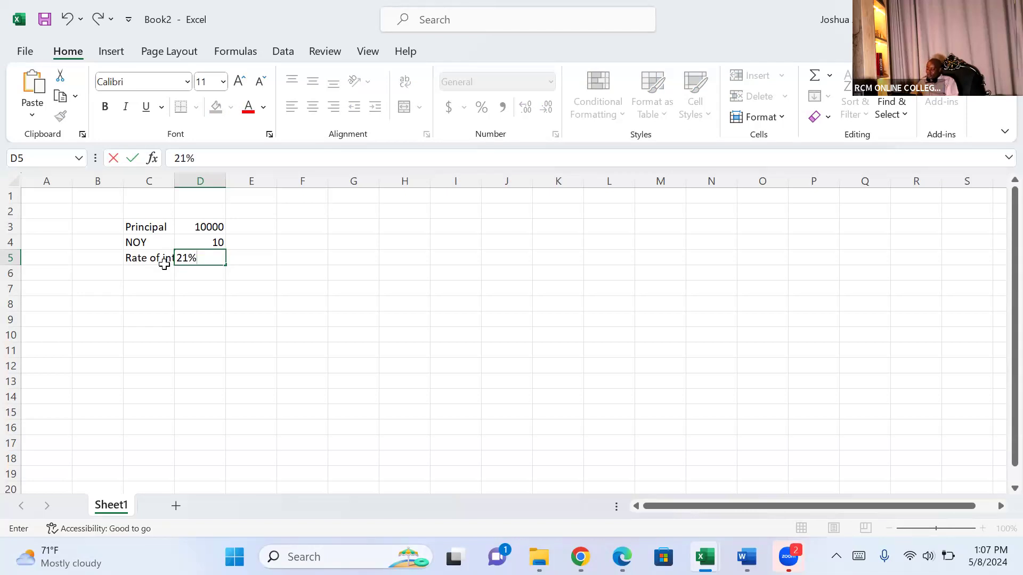
Write the tasks below the inputs: "Total amount?" in C7 and "Sensitivity Data table" in C8.
{"action": "left_click", "coordinate": [146, 287]}
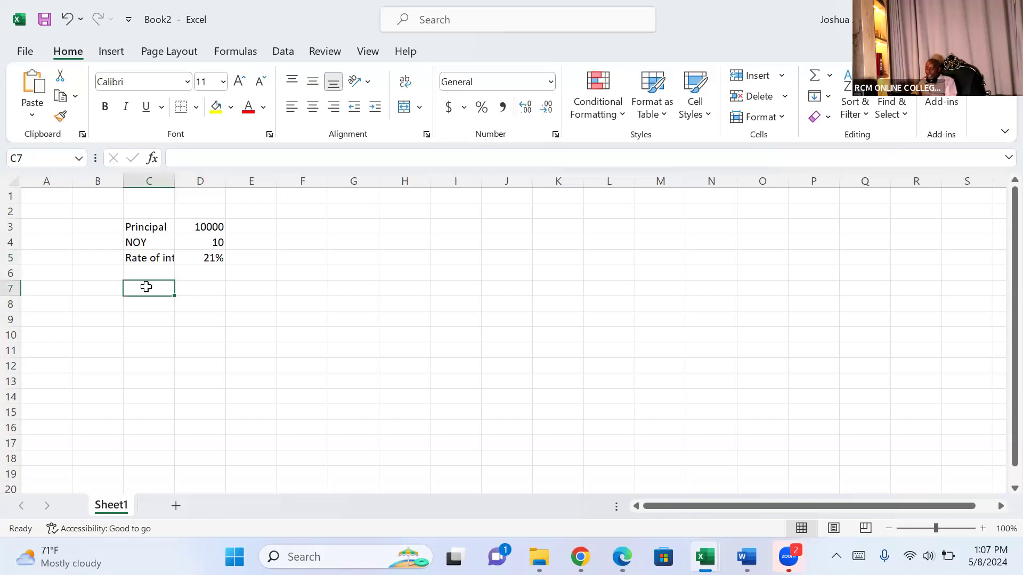
{"action": "type", "text": "To"}
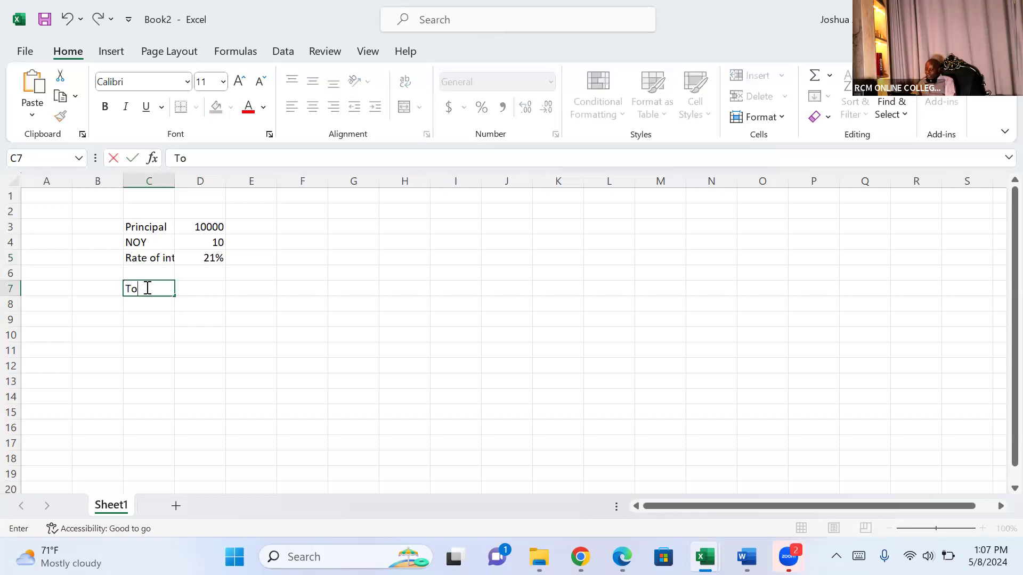
{"action": "type", "text": "tal amount"}
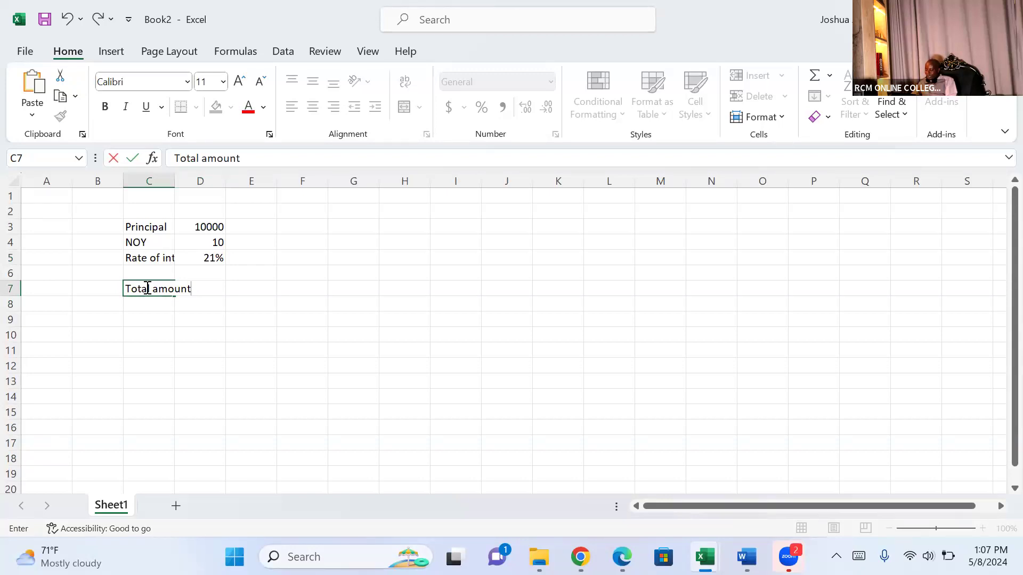
{"action": "type", "text": "?"}
{"action": "left_click", "coordinate": [153, 310]}
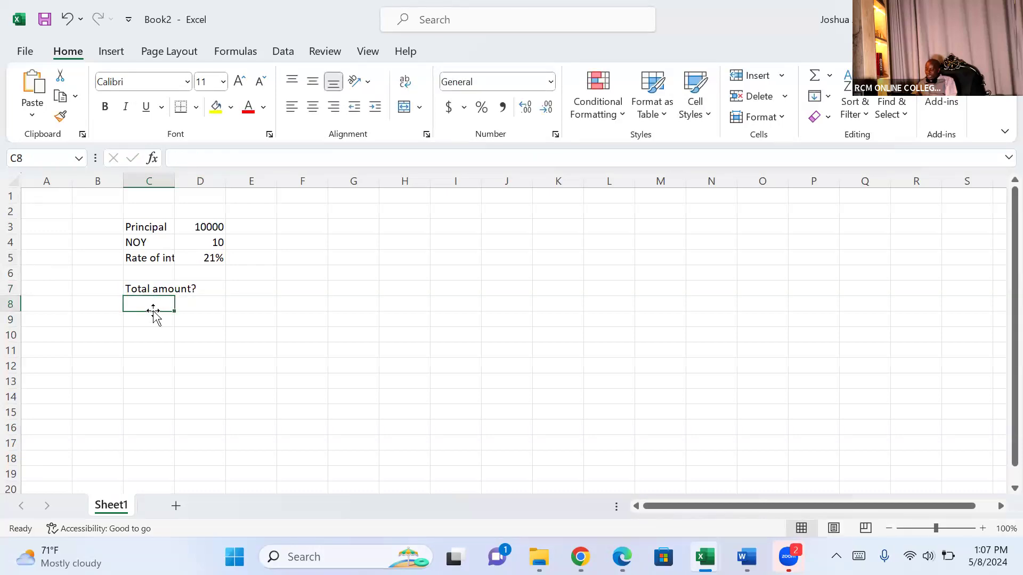
{"action": "type", "text": "Sen"}
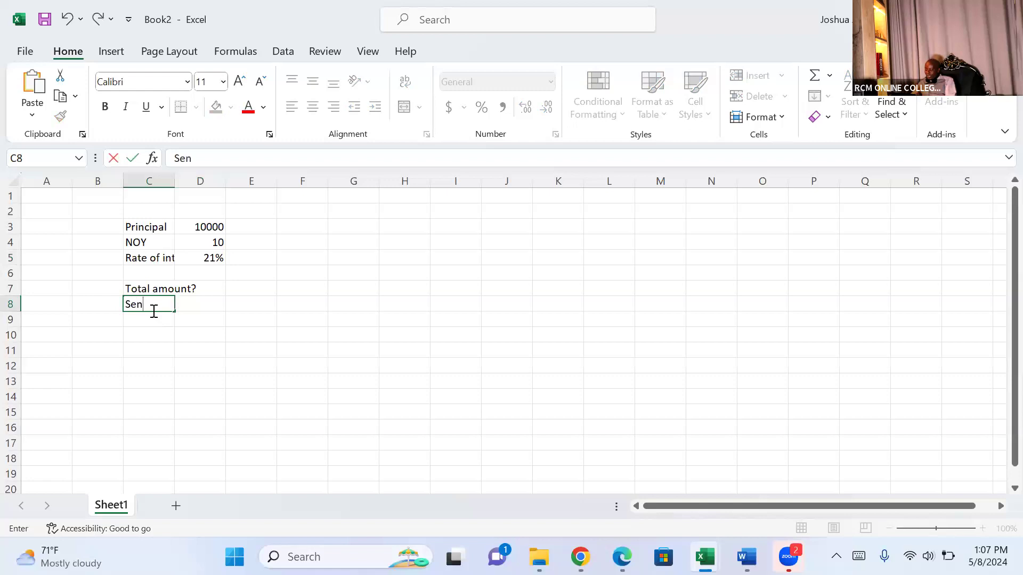
{"action": "type", "text": "sitivity Data table"}
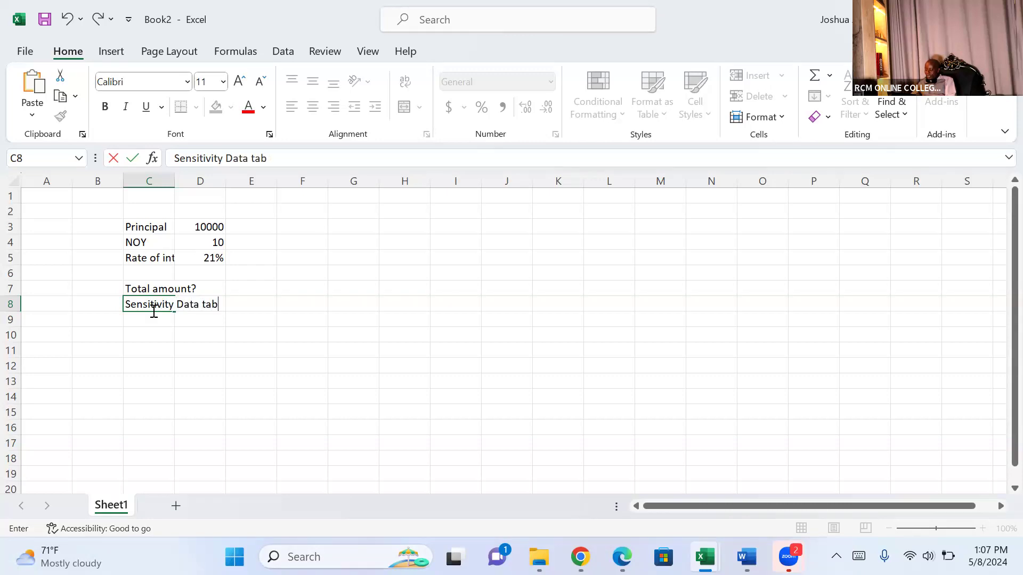
{"action": "left_click", "coordinate": [211, 345]}
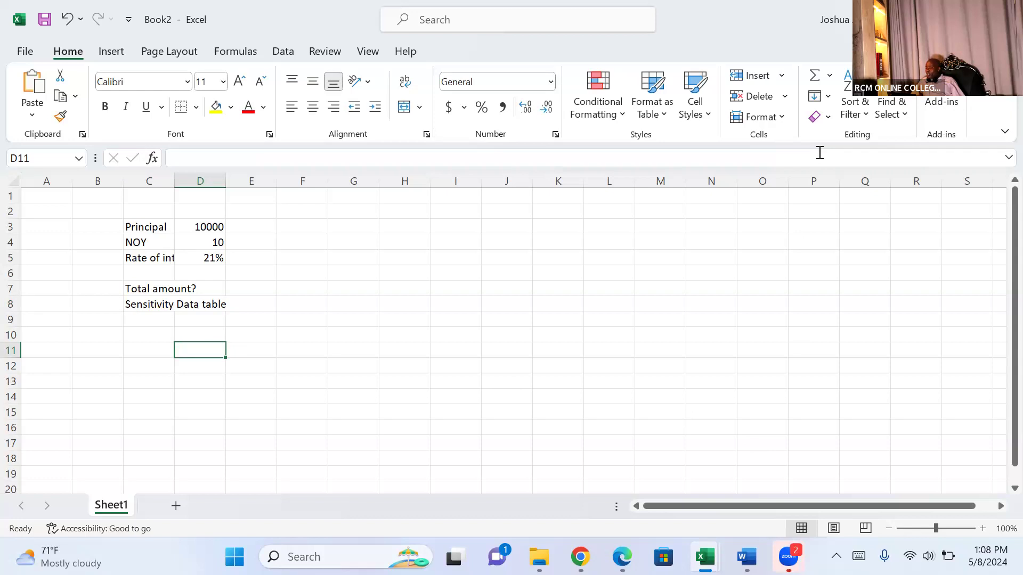
{"action": "left_click", "coordinate": [998, 542]}
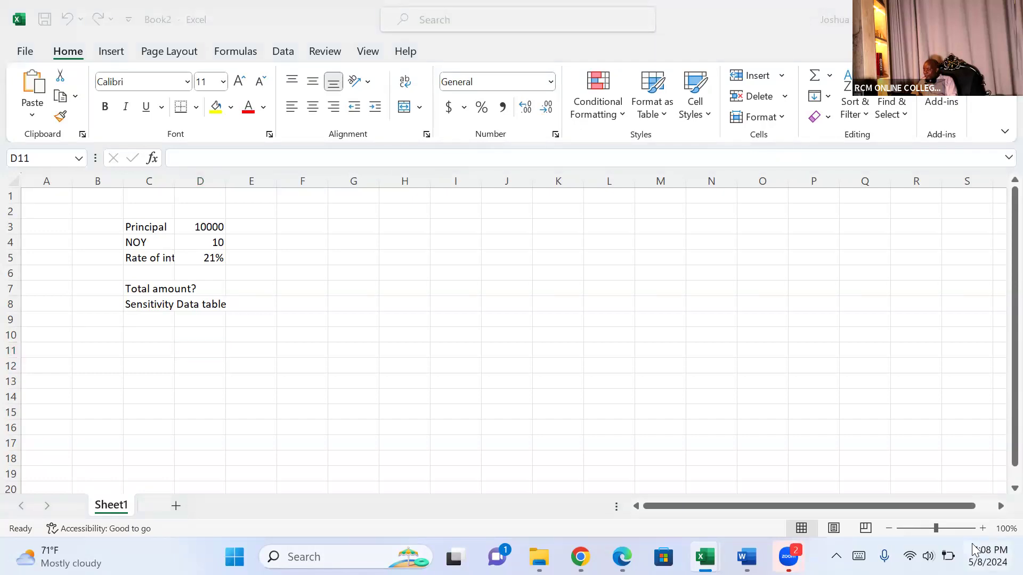
{"action": "left_click", "coordinate": [984, 529]}
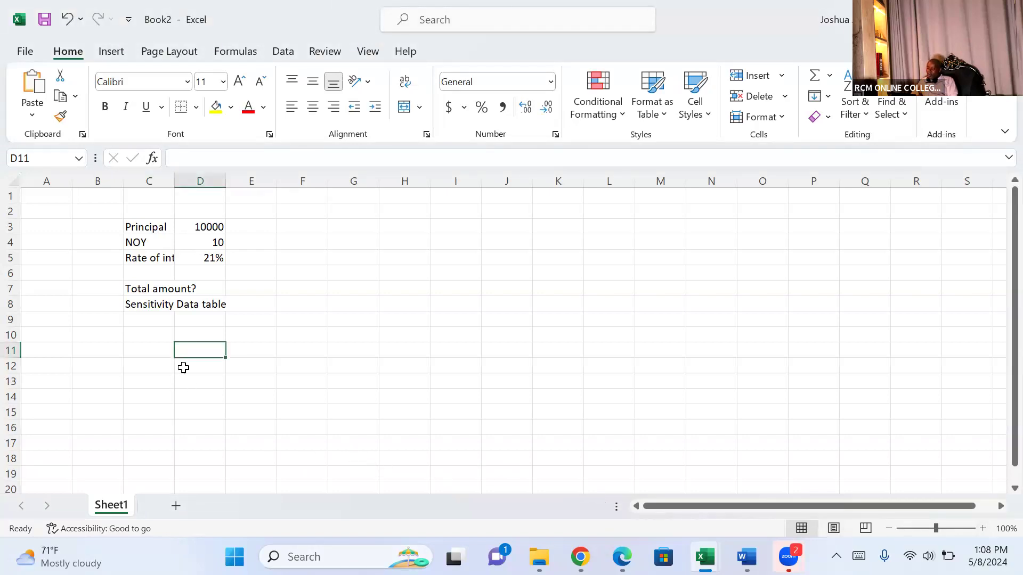
Enter the label A in cell C11.
{"action": "left_click", "coordinate": [152, 350]}
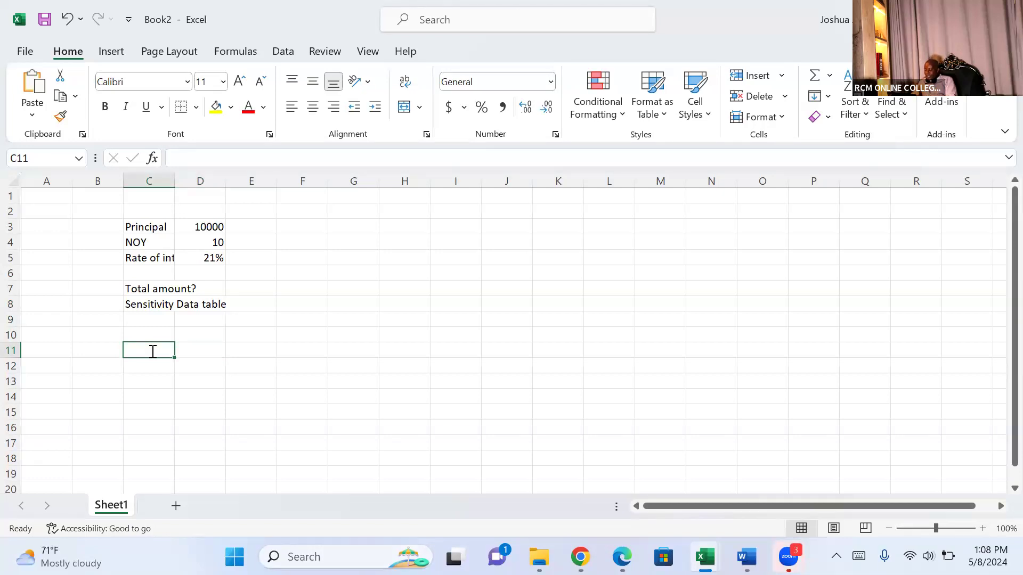
{"action": "type", "text": "A"}
{"action": "key", "text": "Tab"}
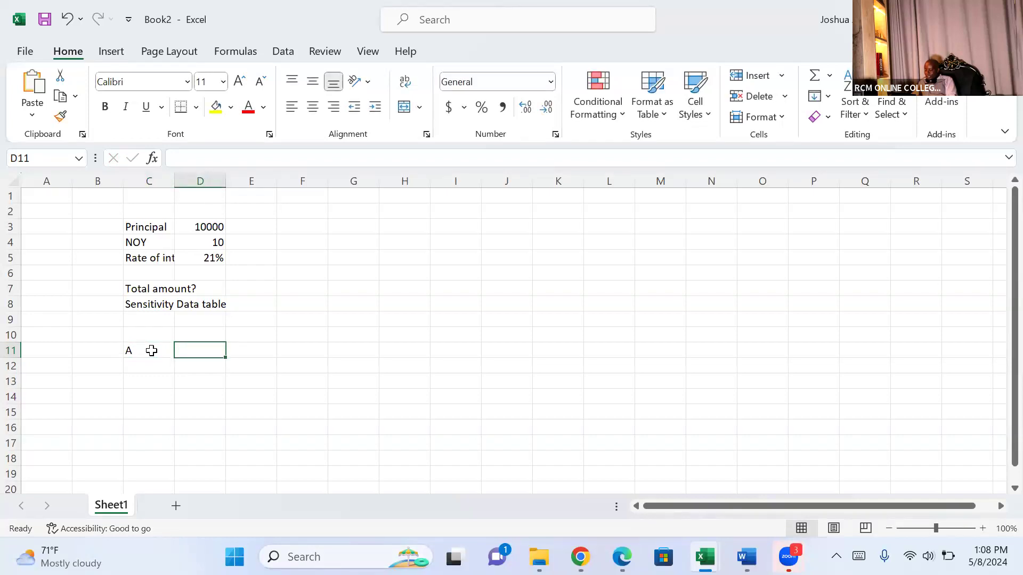
{"action": "type", "text": "A="}
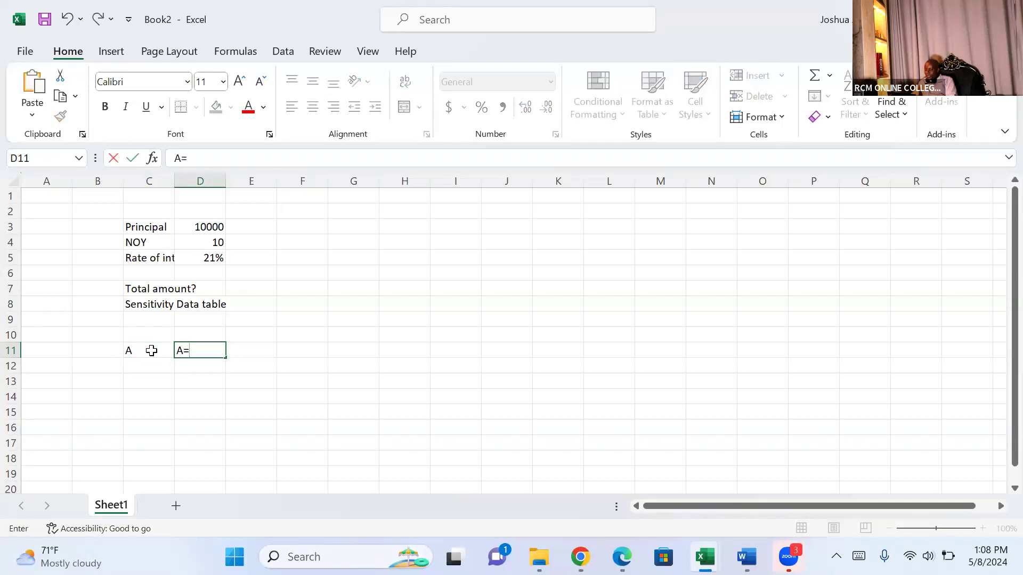
{"action": "type", "text": "P*(1+R)"}
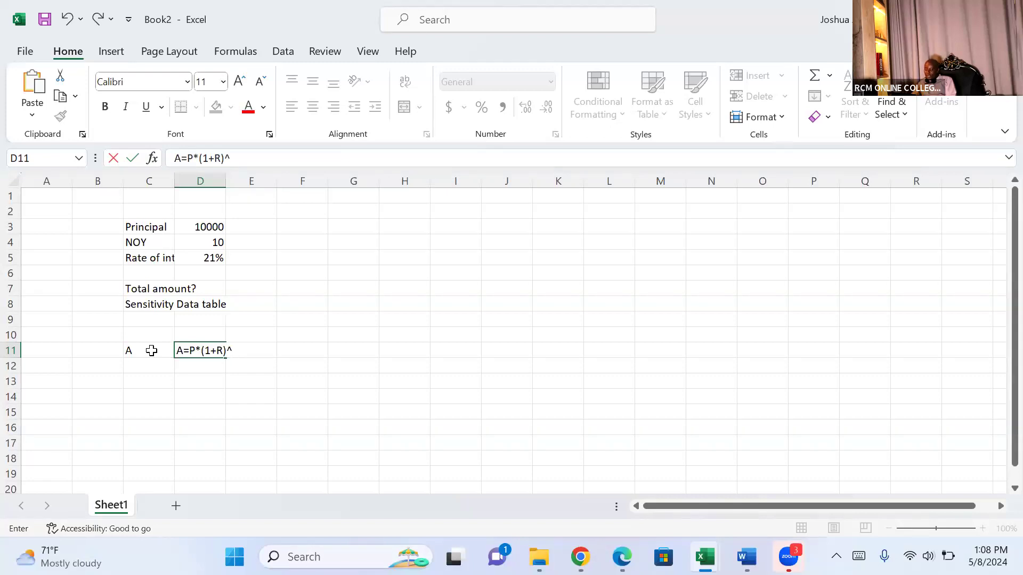
{"action": "type", "text": "^n"}
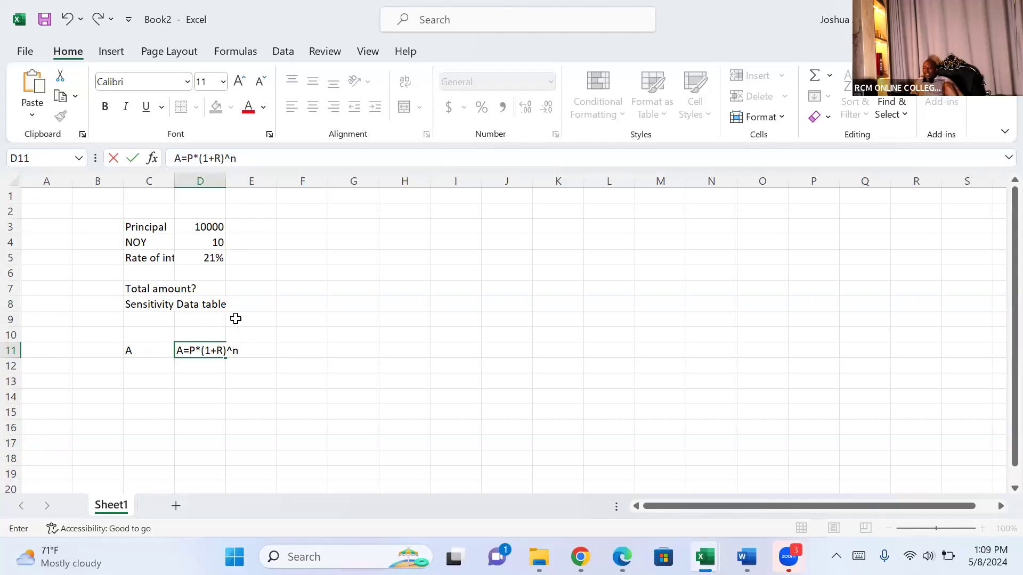
{"action": "key", "text": "Escape"}
Calculate the total compound amount in G5 with the formula =D3*(1+D5)^D4, using the principal, interest rate and number of years.
{"action": "left_click", "coordinate": [358, 258]}
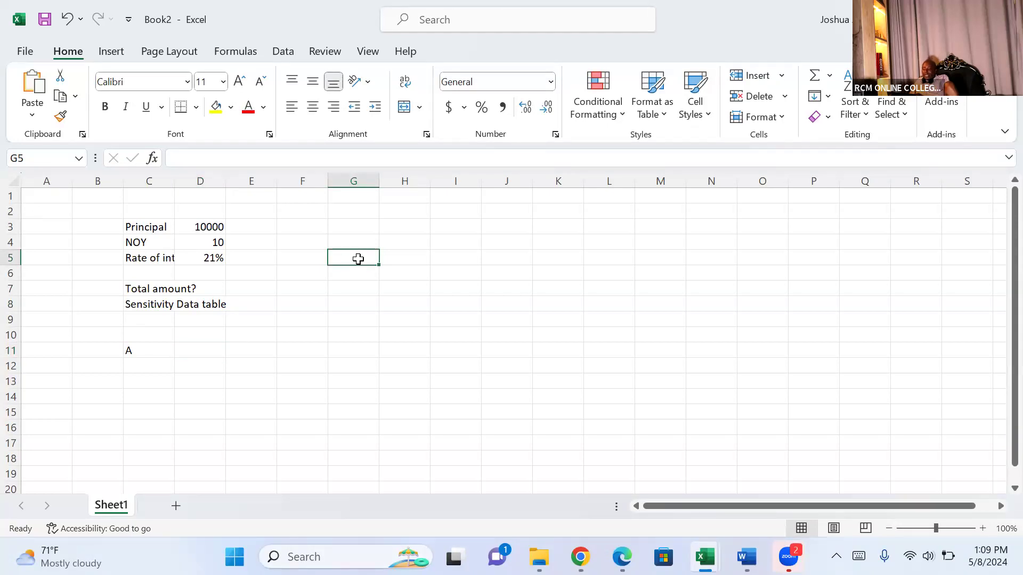
{"action": "type", "text": "="}
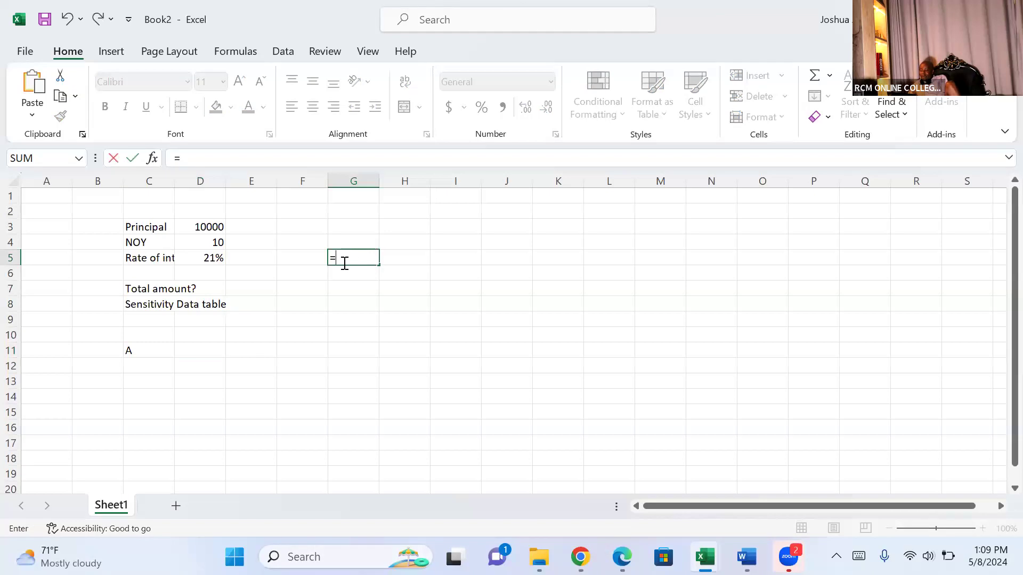
{"action": "left_click", "coordinate": [210, 227]}
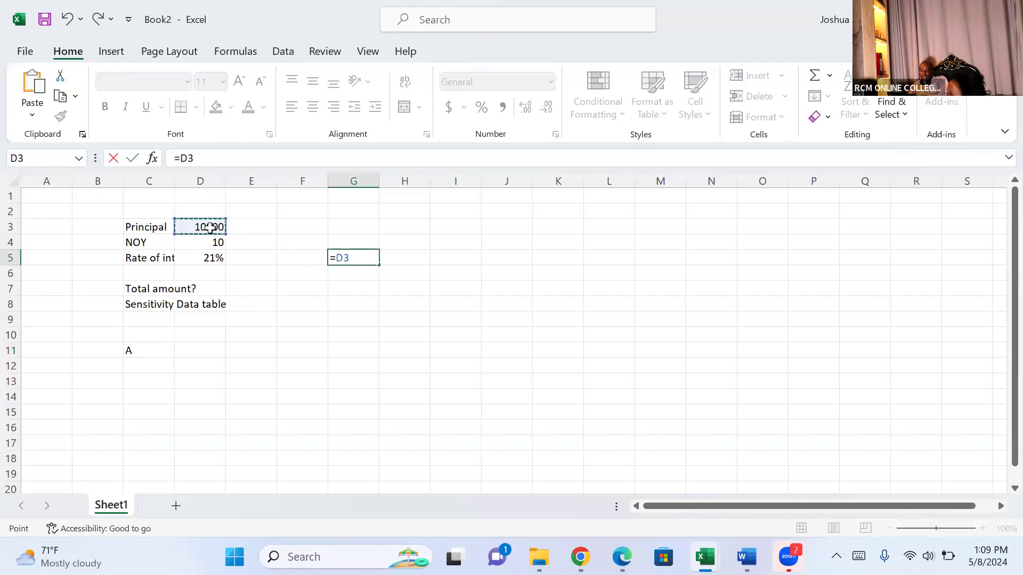
{"action": "type", "text": "*"}
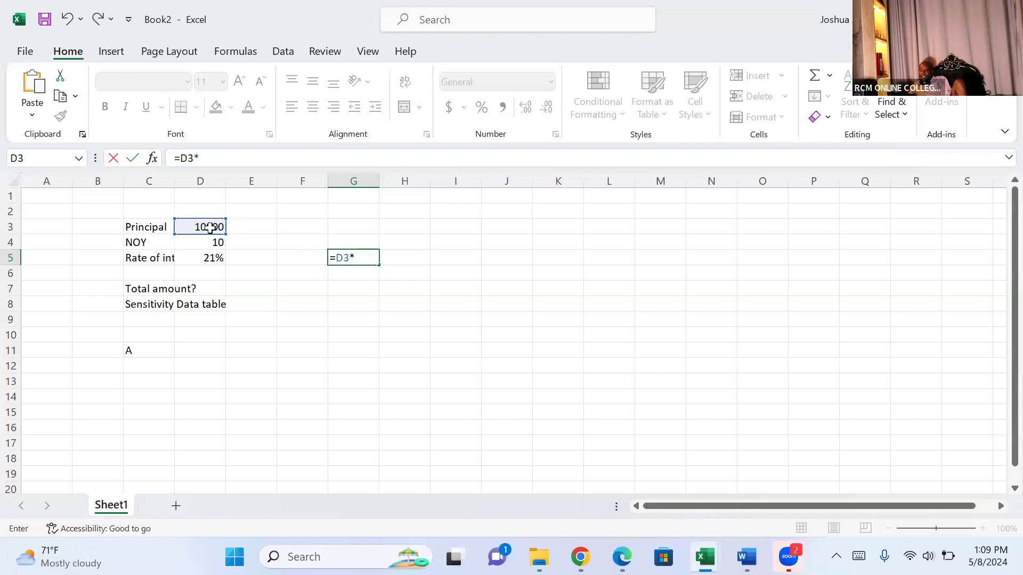
{"action": "type", "text": "(1+"}
{"action": "left_click", "coordinate": [210, 259]}
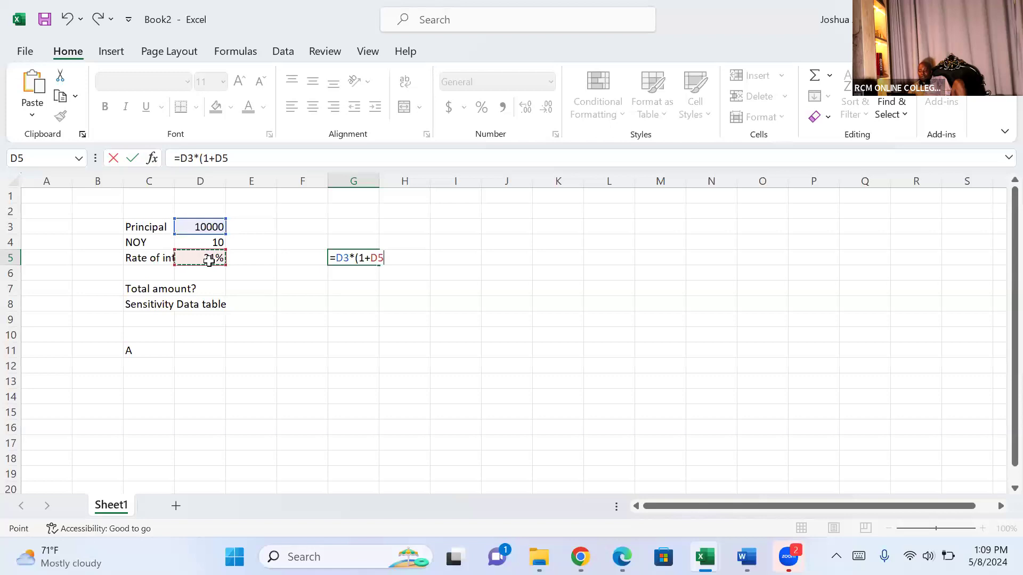
{"action": "type", "text": ")^"}
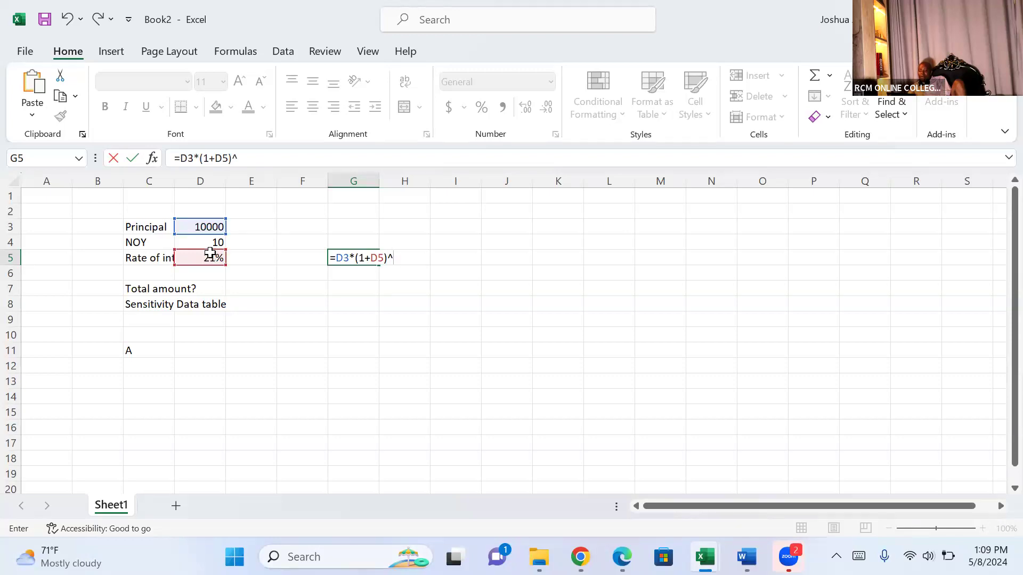
{"action": "left_click", "coordinate": [211, 241]}
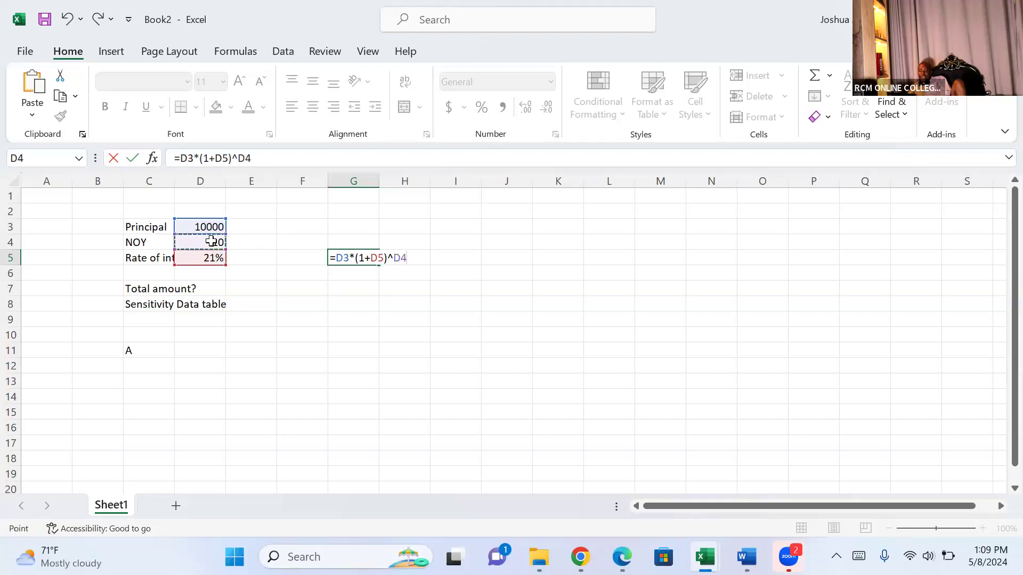
{"action": "key", "text": "Return"}
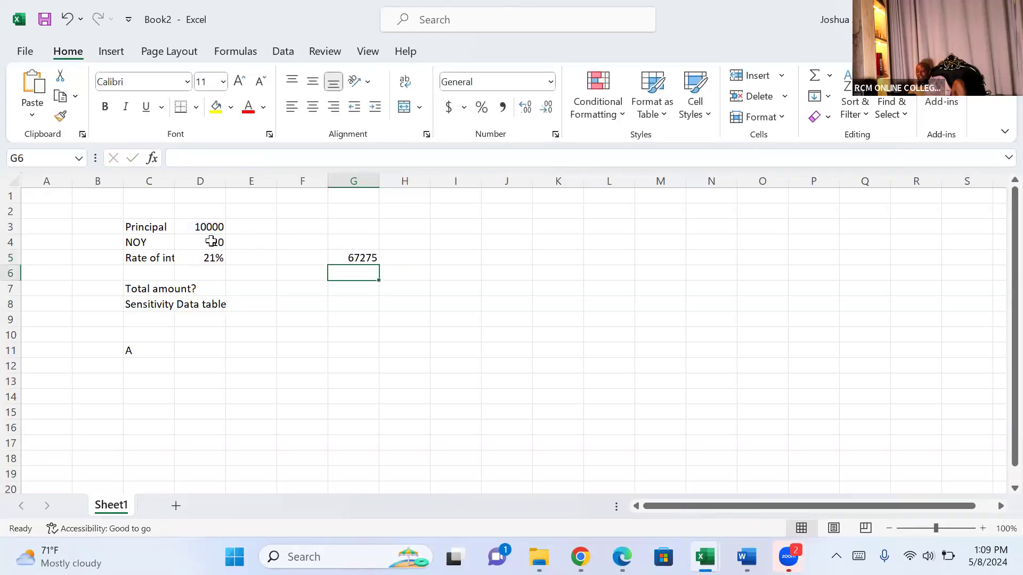
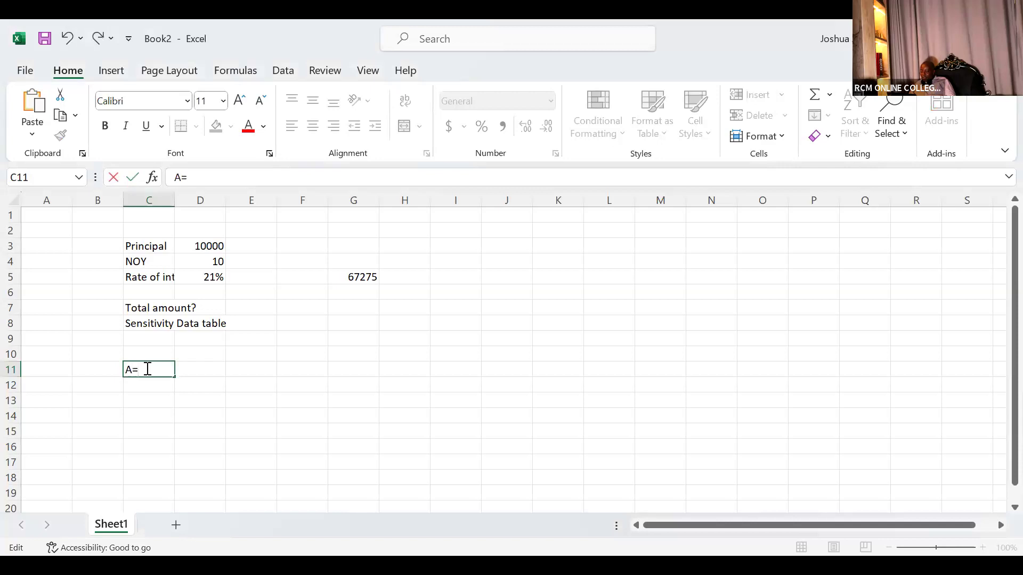
Complete the text in C11 so it reads as the compound interest formula A=P*(1+R)^N.
{"action": "type", "text": "("}
{"action": "key", "text": "BackSpace"}
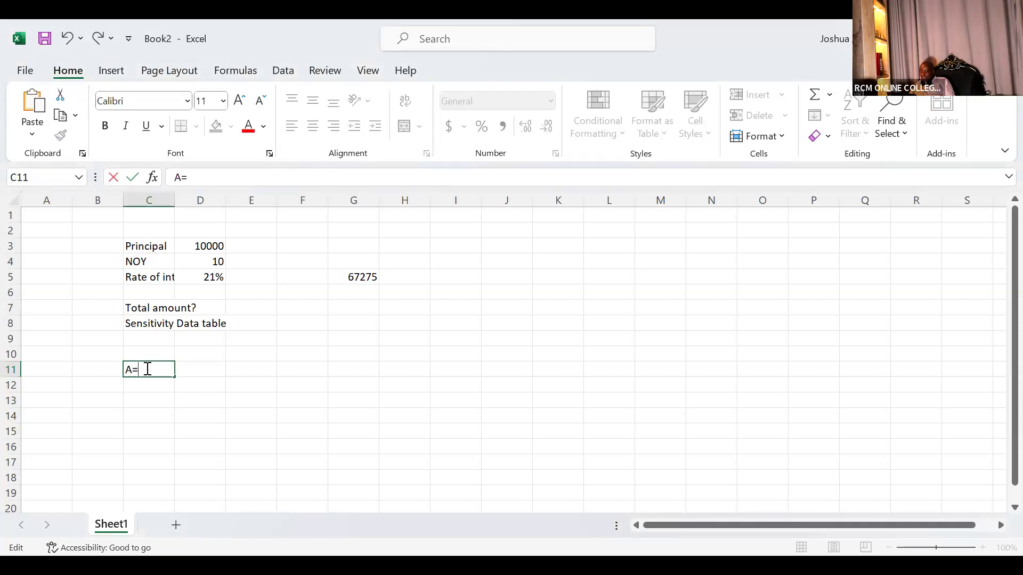
{"action": "type", "text": "P*(1"}
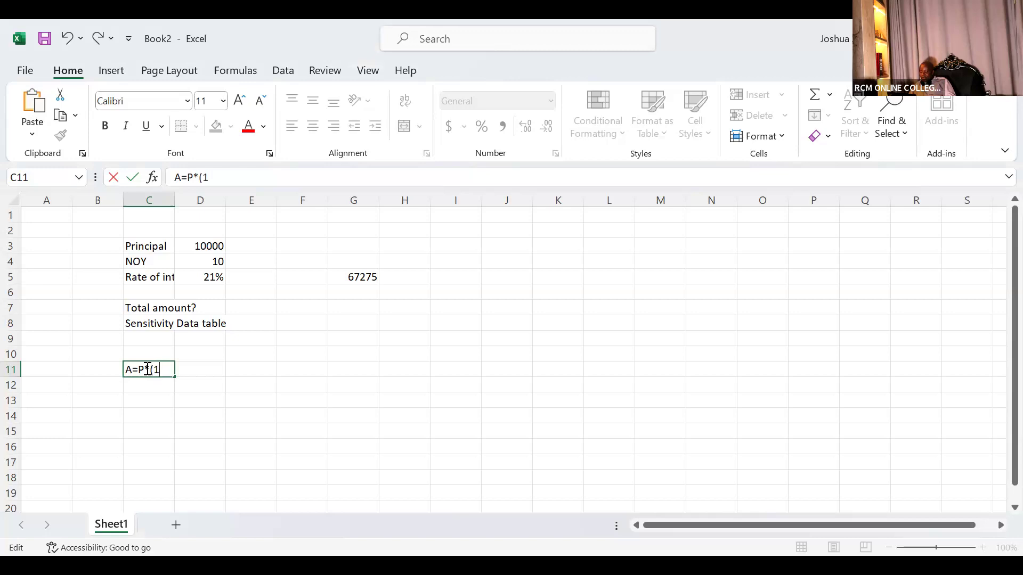
{"action": "type", "text": "+R)"}
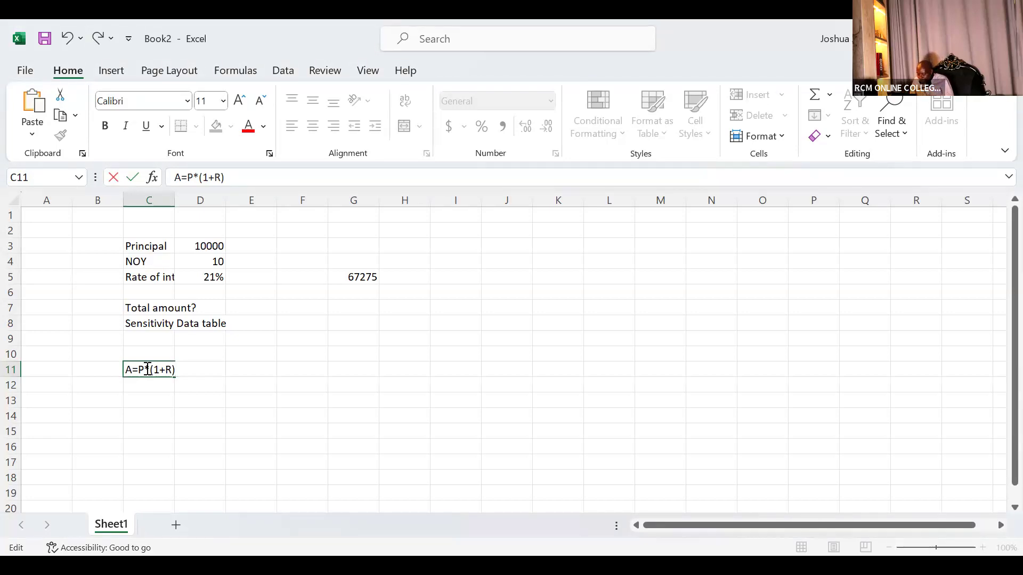
{"action": "type", "text": "^"}
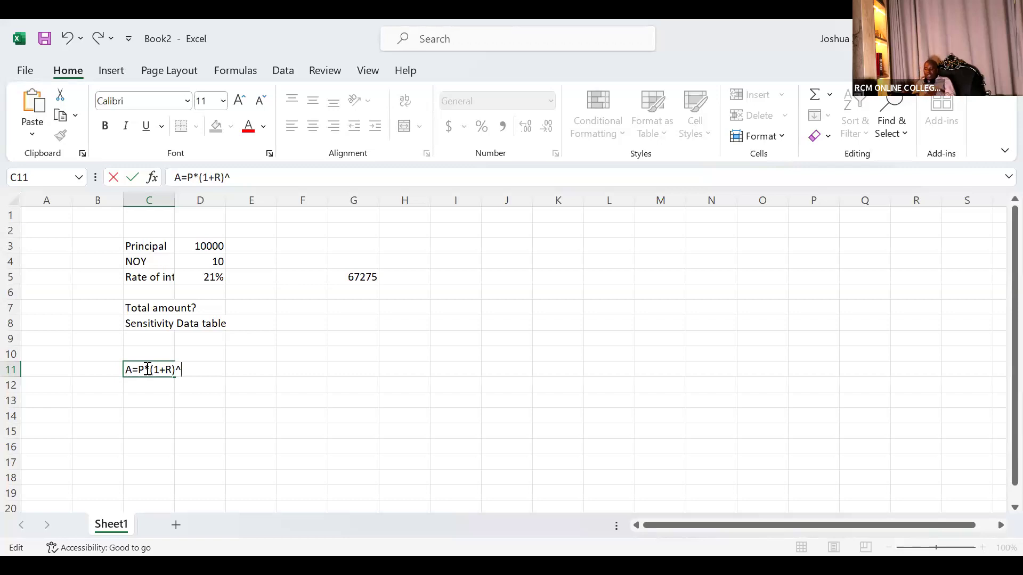
{"action": "type", "text": "N"}
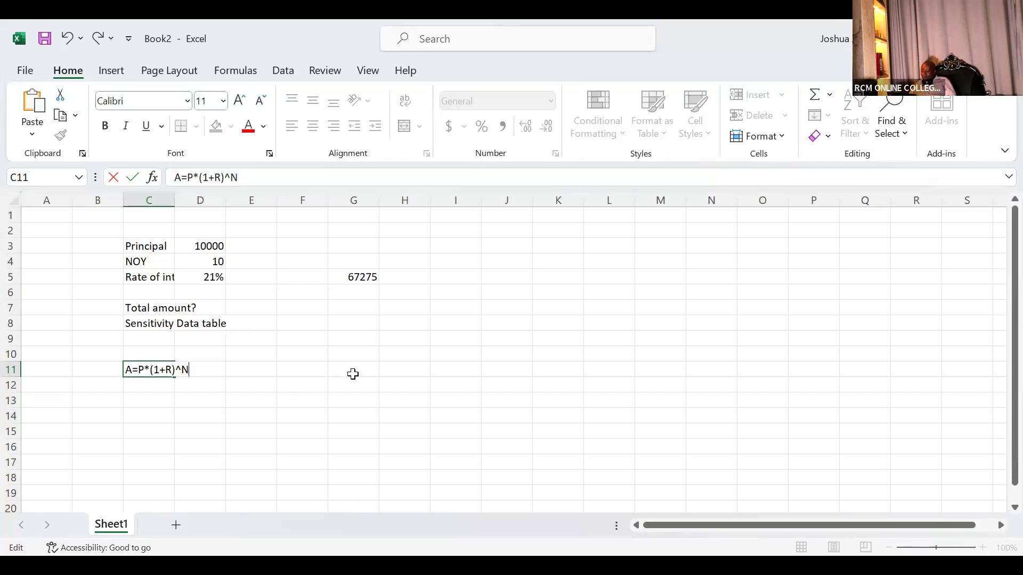
Calculate the total amount in G10 with the formula =D3*(1+D5)^D4.
{"action": "left_click", "coordinate": [361, 356]}
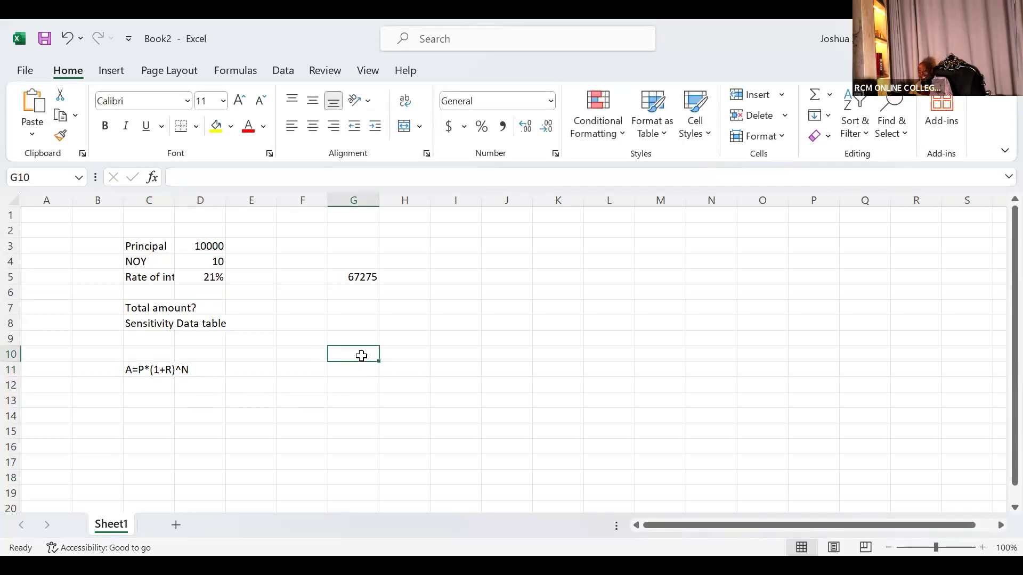
{"action": "type", "text": "="}
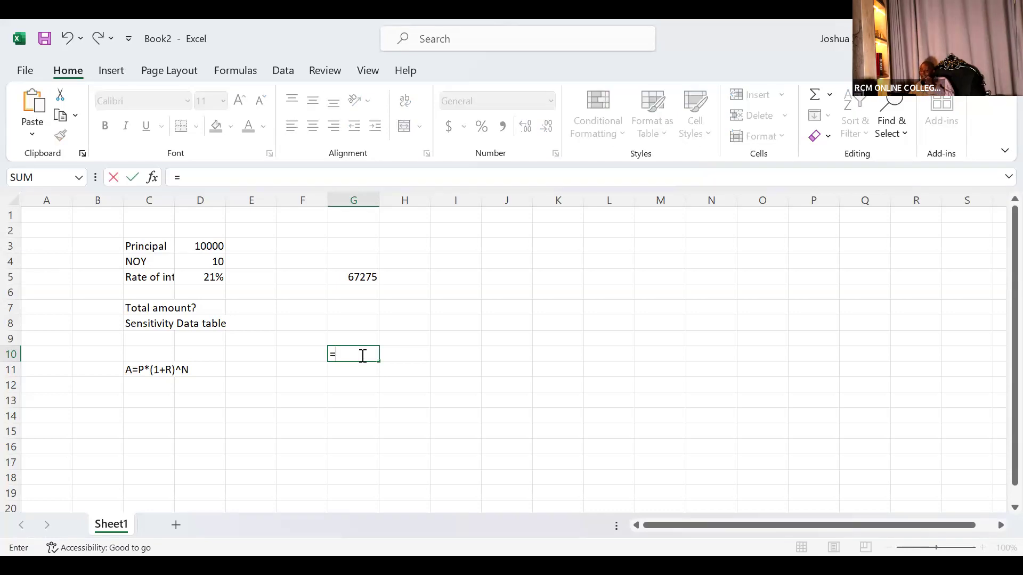
{"action": "left_click", "coordinate": [208, 246]}
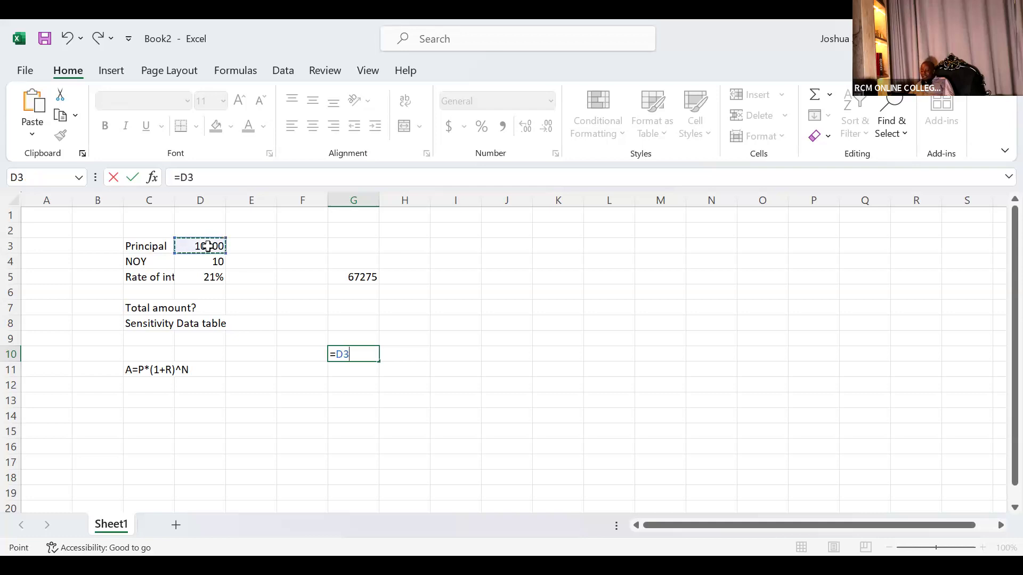
{"action": "type", "text": "*"}
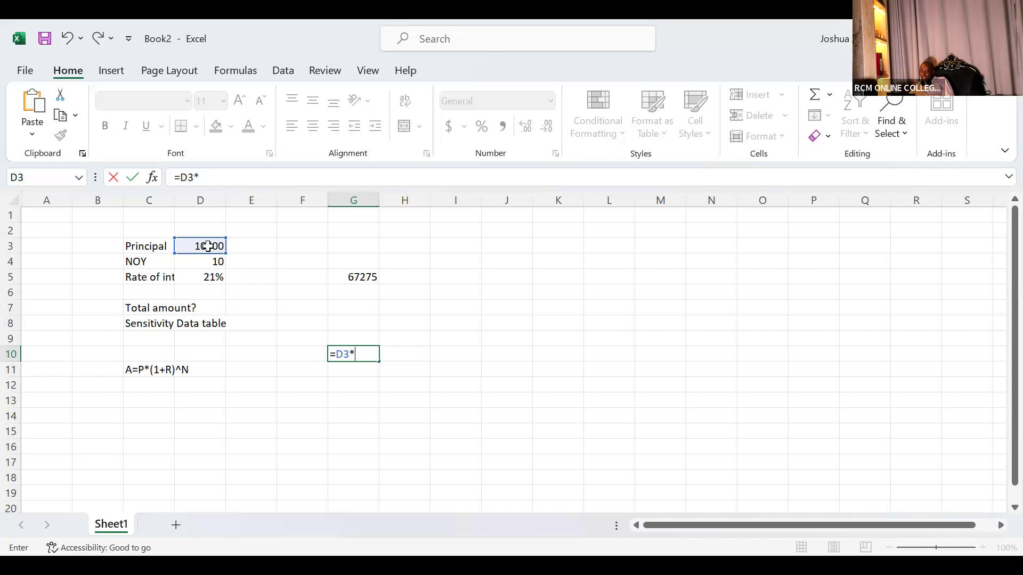
{"action": "type", "text": "(1+"}
{"action": "left_click", "coordinate": [216, 278]}
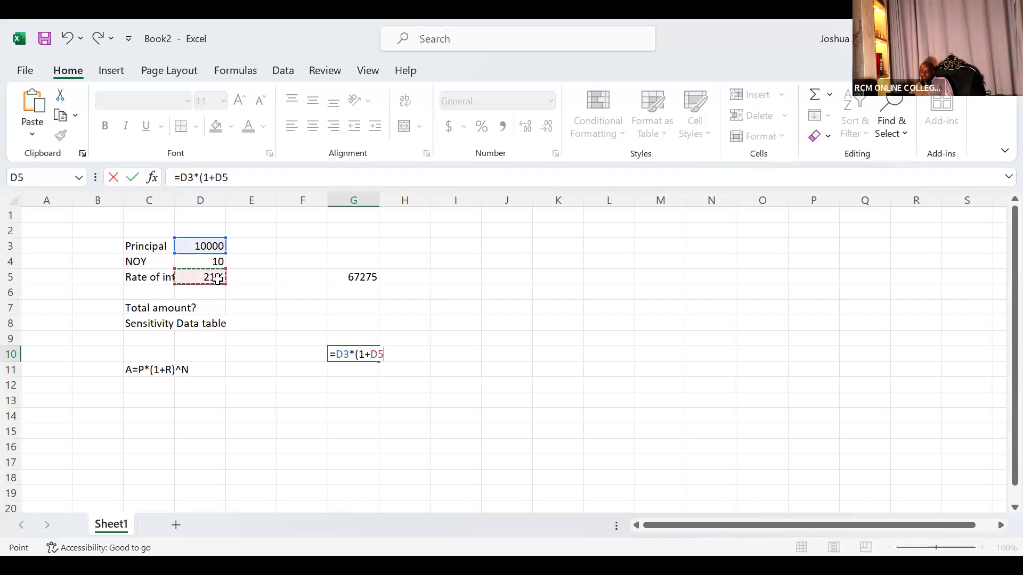
{"action": "type", "text": ")^"}
{"action": "left_click", "coordinate": [219, 261]}
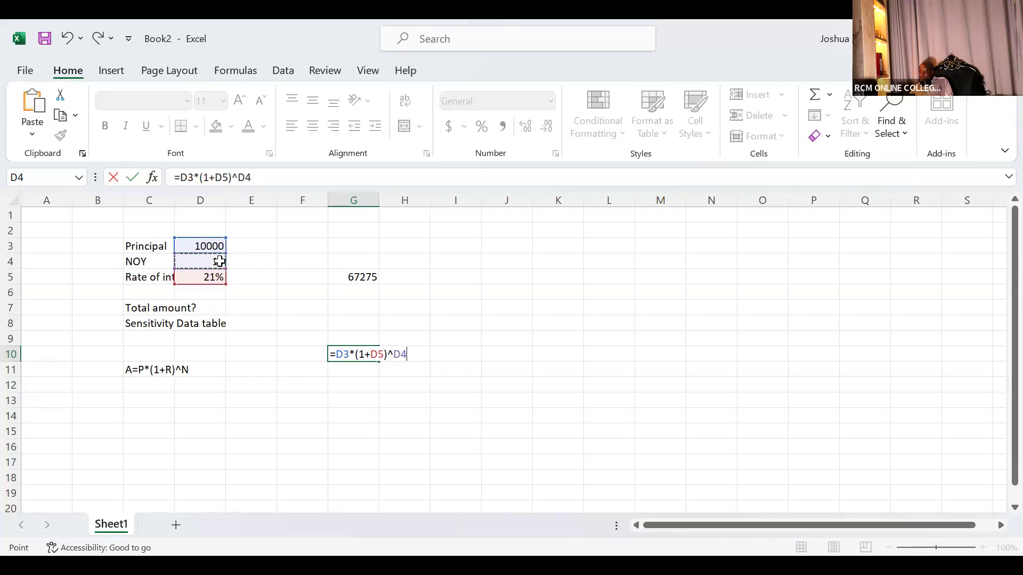
{"action": "key", "text": "Return"}
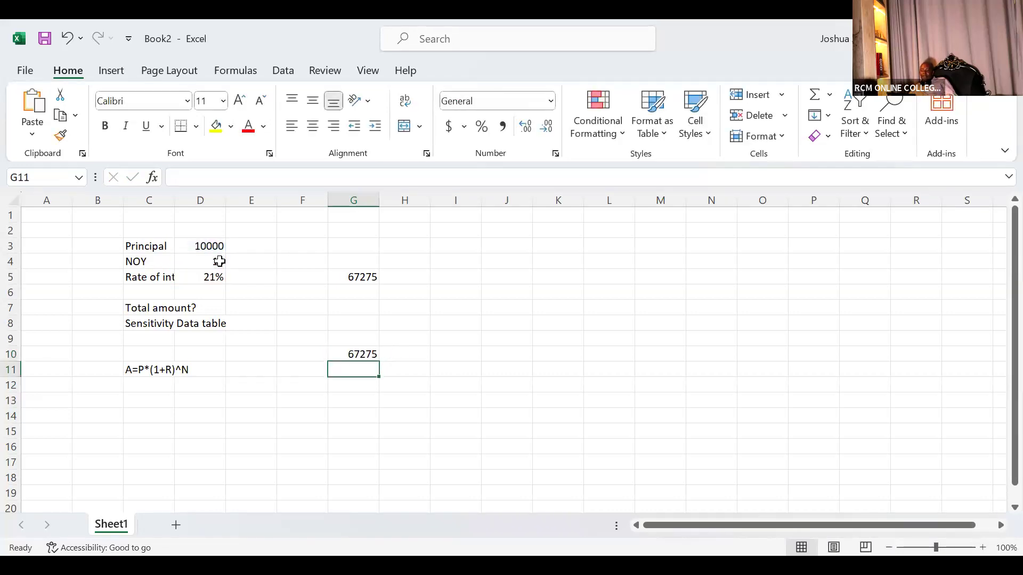
Enter the heading DATA TABLE-SENSITIVITY ANALYSIS in cell K7.
{"action": "left_click", "coordinate": [559, 308]}
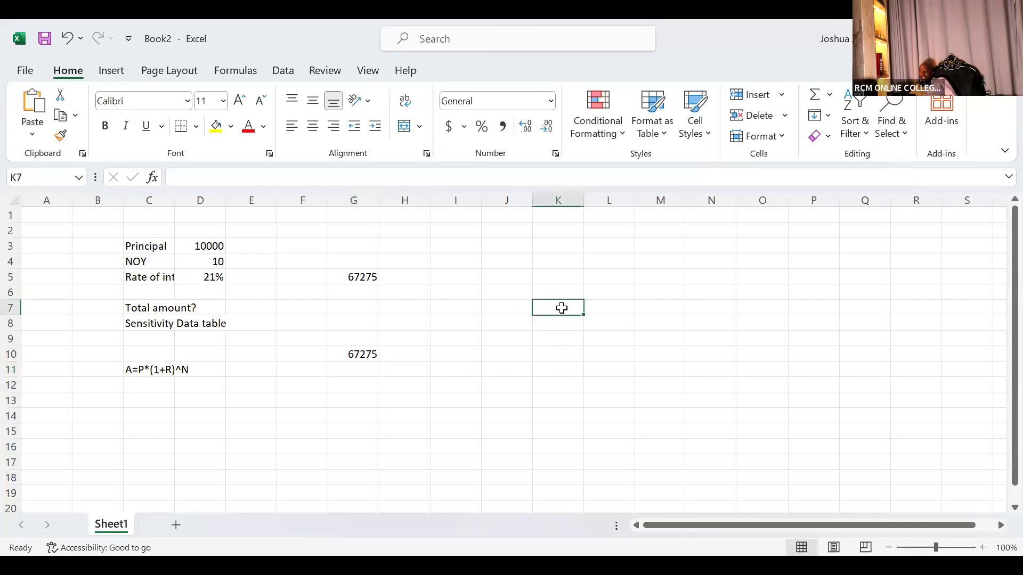
{"action": "type", "text": "DATA TABLE"}
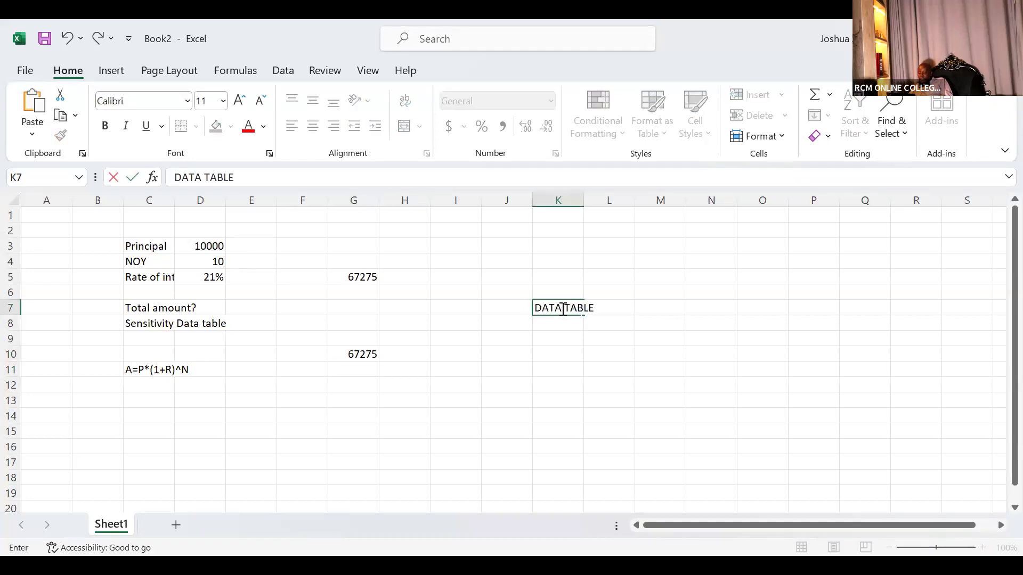
{"action": "type", "text": "-SENSITIVITY"}
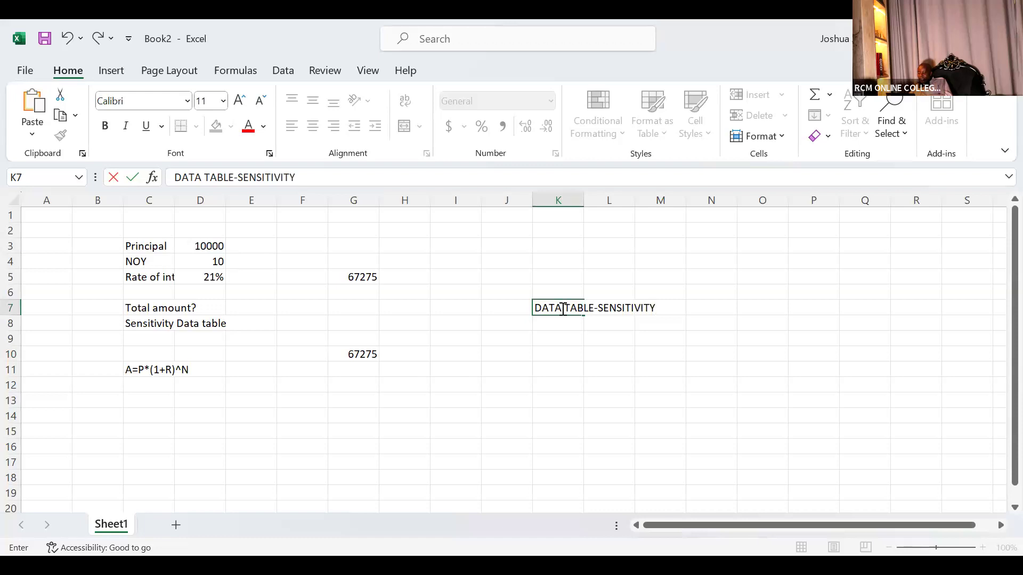
{"action": "type", "text": " ANALYSIS"}
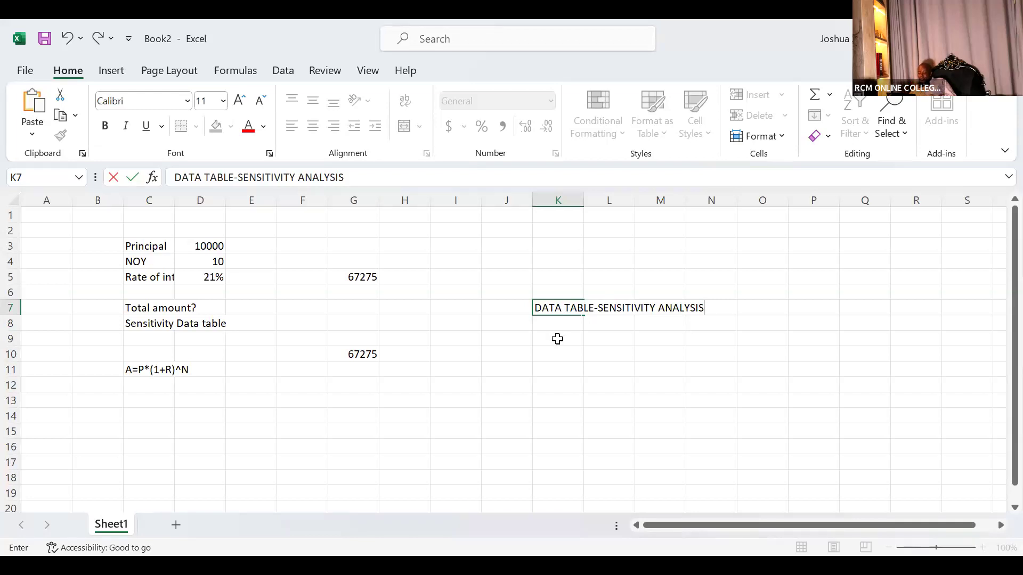
{"action": "key", "text": "Tab"}
Link the data table's corner cell K9 to the total amount with the formula =G10.
{"action": "left_click", "coordinate": [558, 339]}
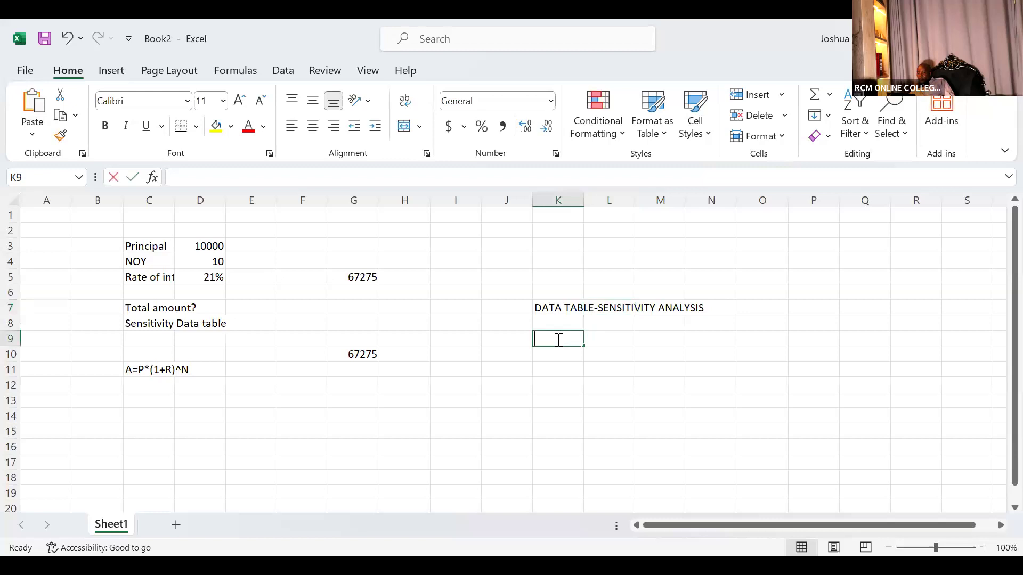
{"action": "type", "text": "="}
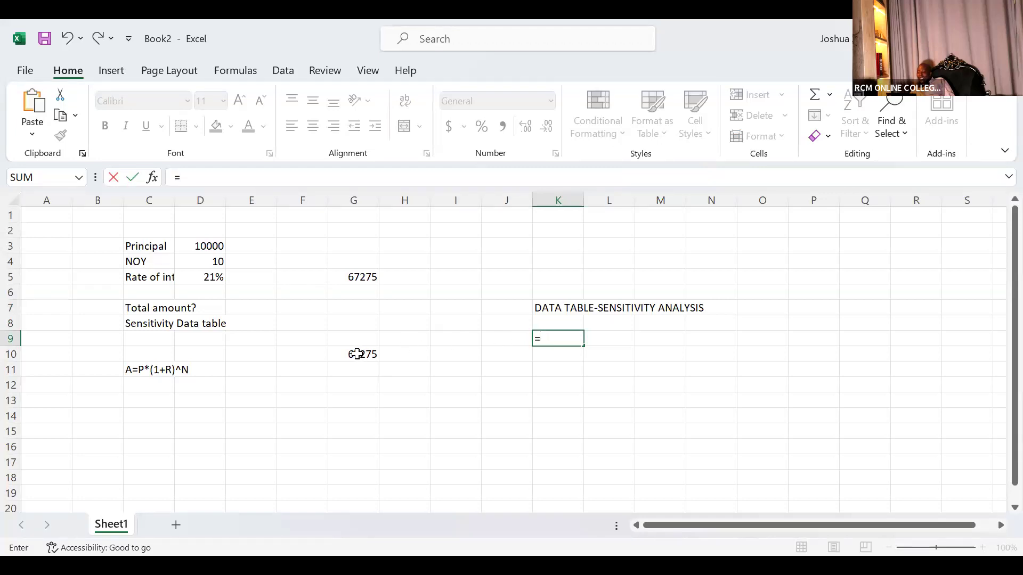
{"action": "left_click", "coordinate": [357, 354]}
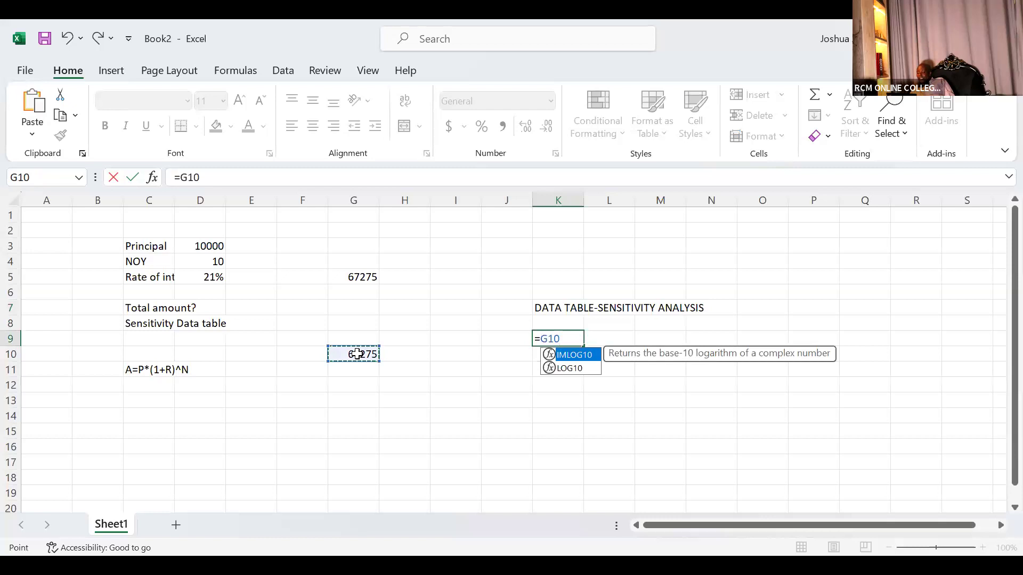
{"action": "key", "text": "Return"}
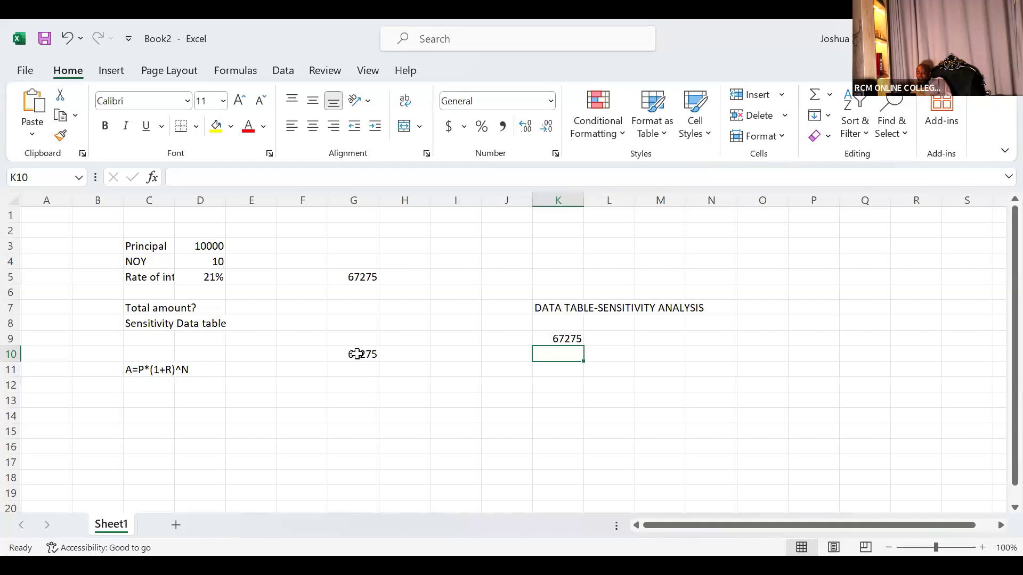
Enter the numbers of years 8, 9, 10, 11 and 12 down the data table's first column in K10:K14.
{"action": "type", "text": "8"}
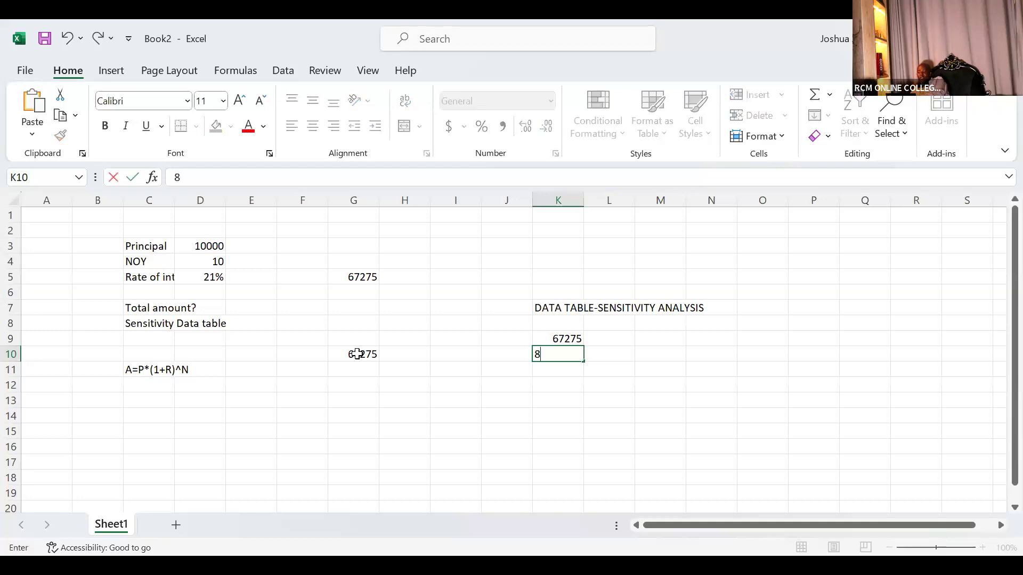
{"action": "key", "text": "Return"}
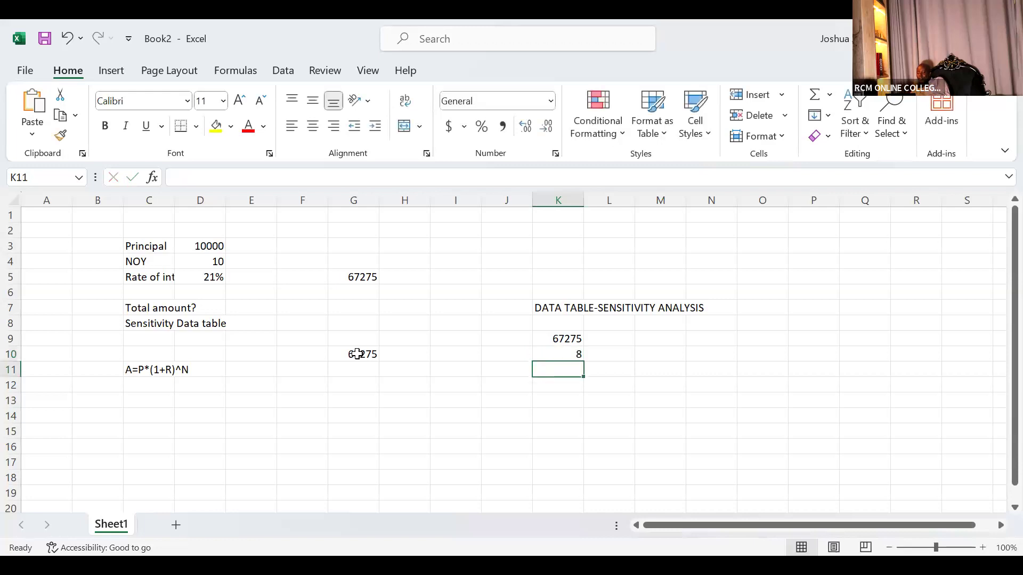
{"action": "type", "text": "9"}
{"action": "key", "text": "Return"}
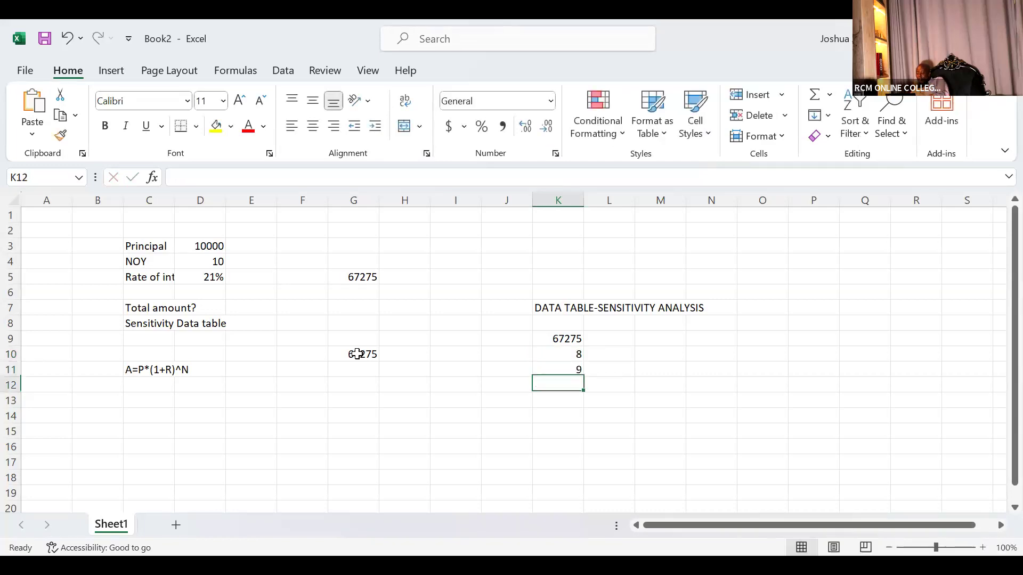
{"action": "type", "text": "10"}
{"action": "key", "text": "Return"}
{"action": "type", "text": "1"}
{"action": "type", "text": "1"}
{"action": "key", "text": "Return"}
{"action": "type", "text": "12"}
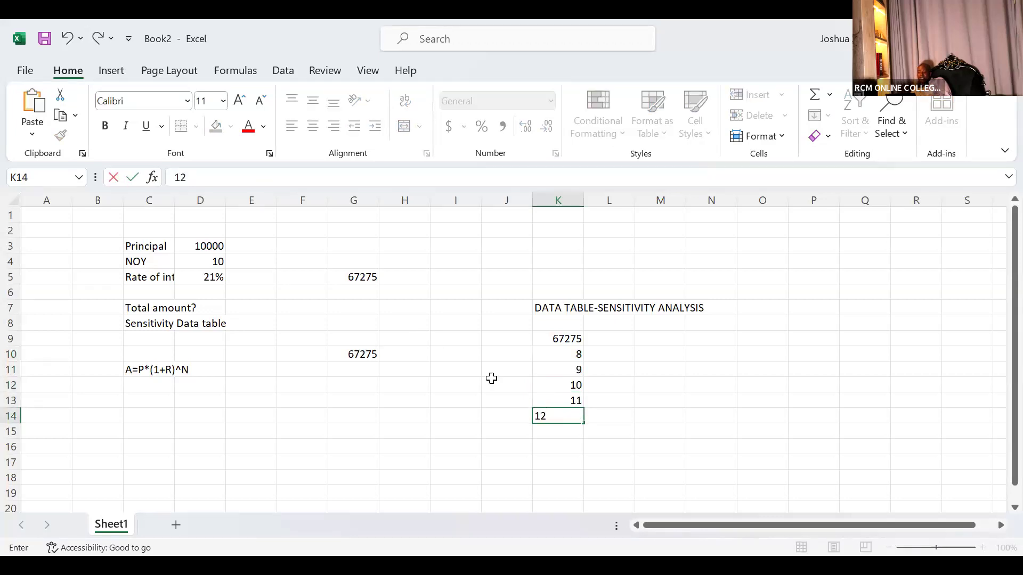
Start the data table's row of interest rates with 19% in L9 and 20% in M9.
{"action": "left_click", "coordinate": [621, 338]}
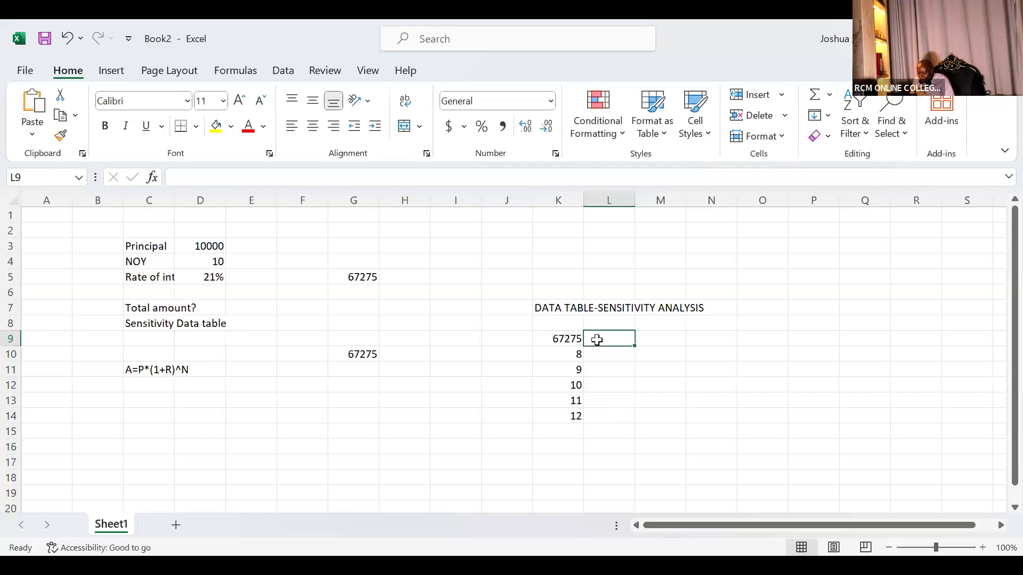
{"action": "type", "text": "19%"}
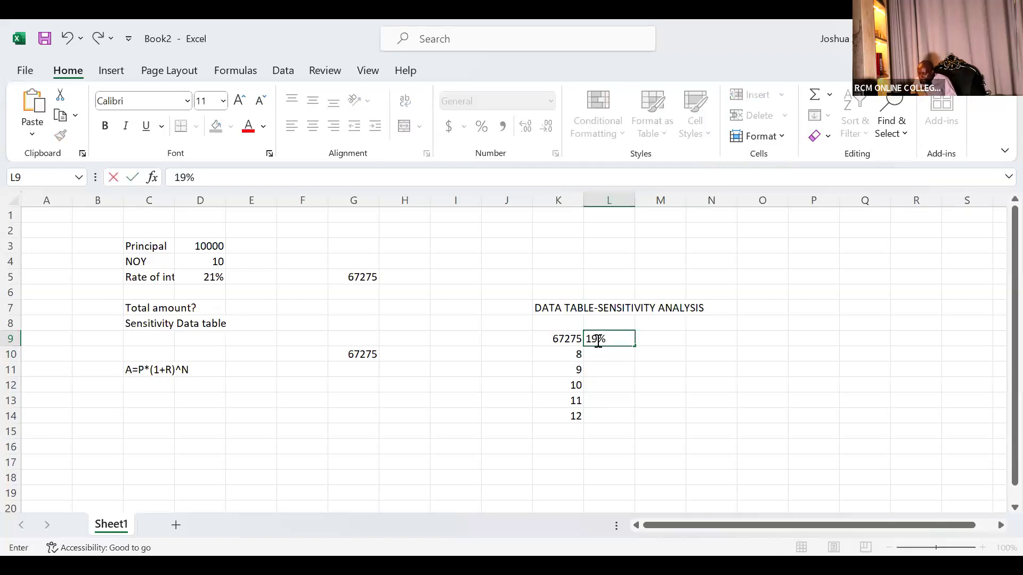
{"action": "key", "text": "Tab"}
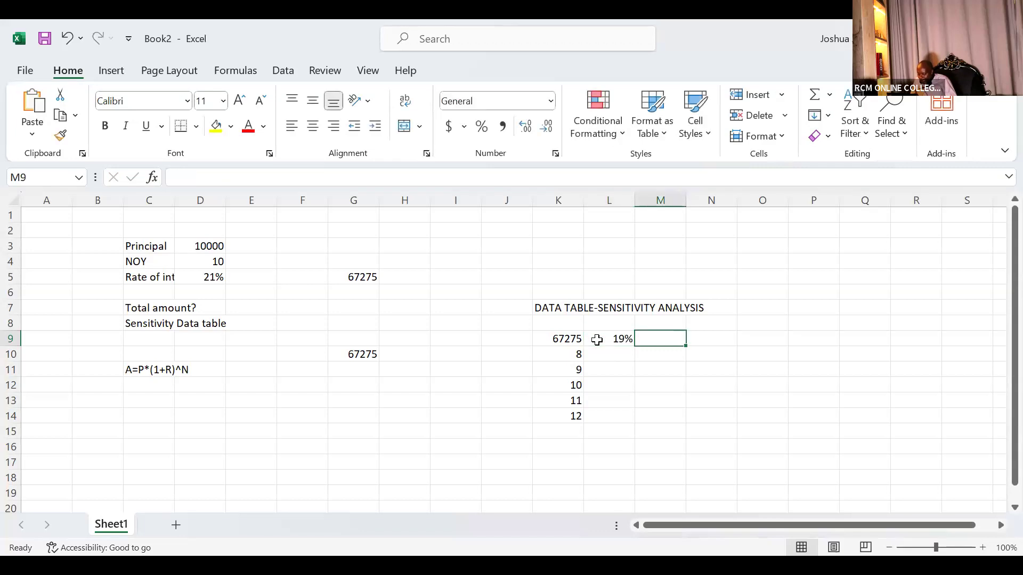
{"action": "type", "text": "20"}
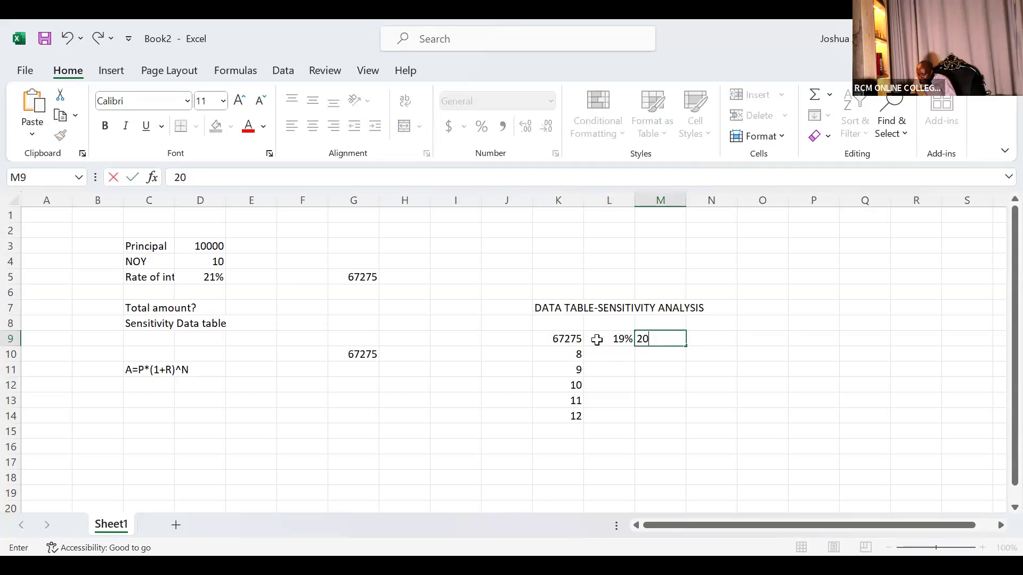
{"action": "type", "text": "%"}
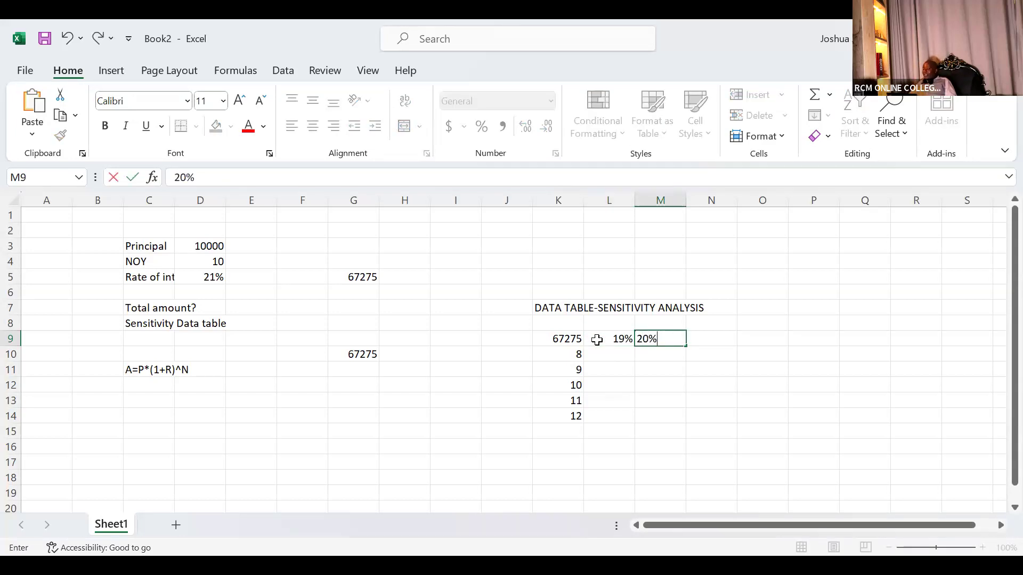
{"action": "left_click", "coordinate": [602, 338]}
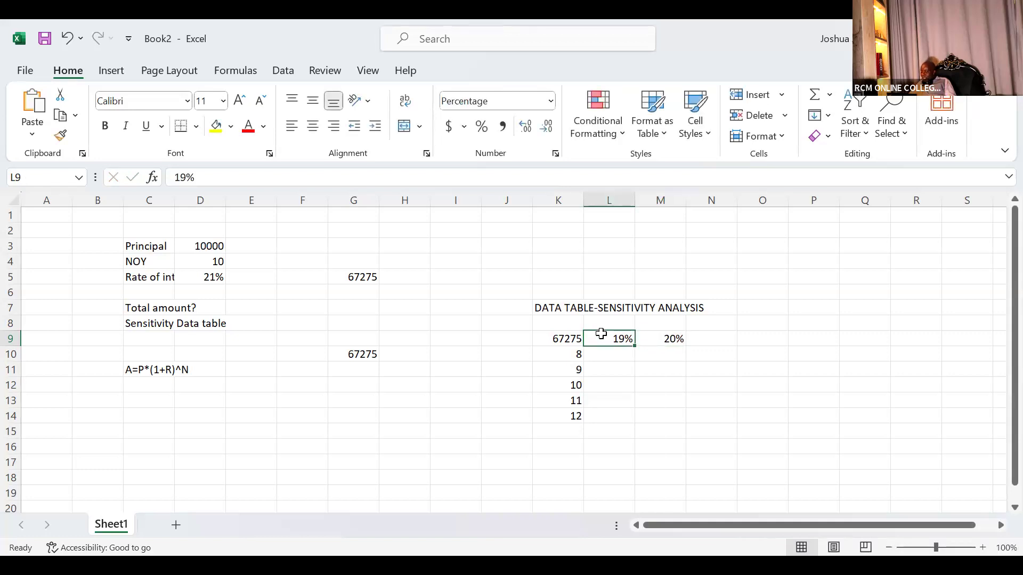
{"action": "left_click_drag", "start_coordinate": [612, 338], "coordinate": [917, 350]}
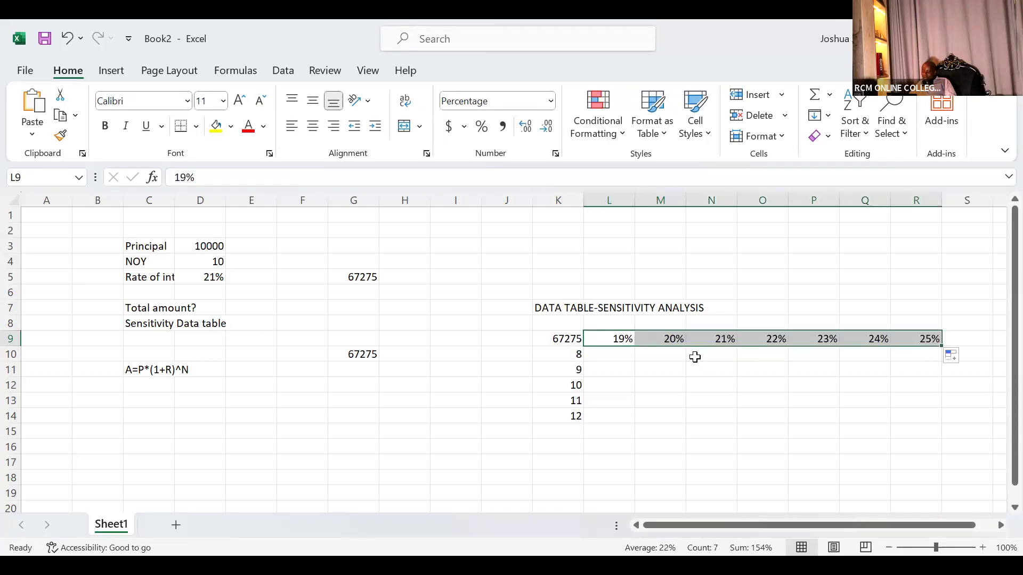
{"action": "key", "text": "ctrl+z"}
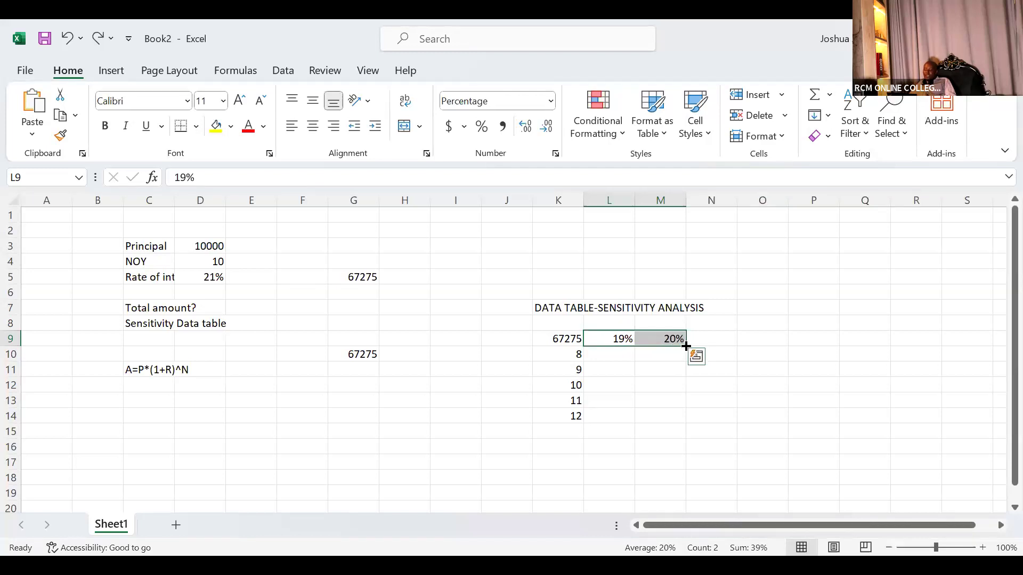
Extend the interest rate series from L9:M9 across row 9 to 25% in R9.
{"action": "left_click_drag", "start_coordinate": [687, 347], "coordinate": [686, 347]}
{"action": "left_click_drag", "start_coordinate": [686, 347], "coordinate": [919, 351]}
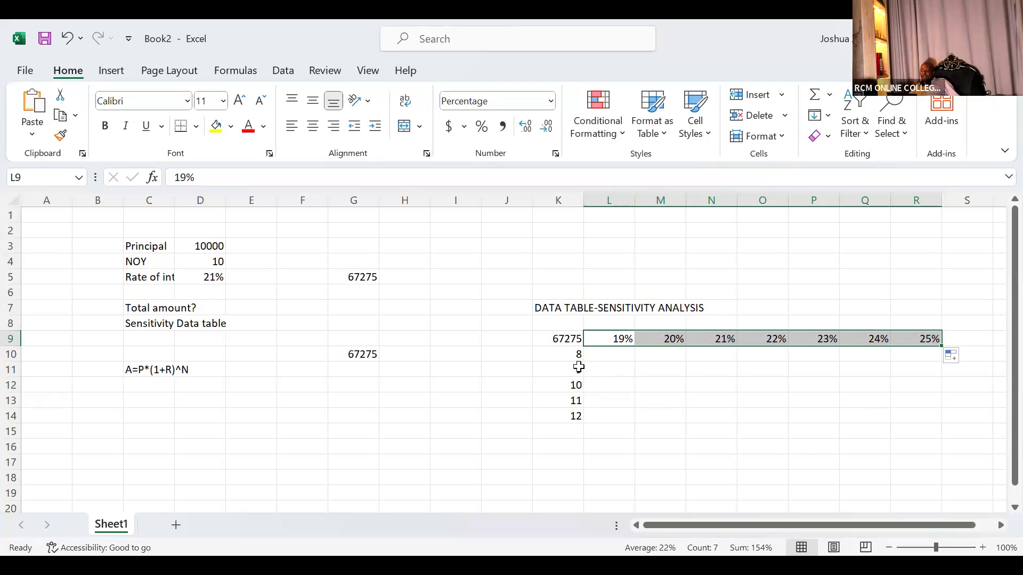
{"action": "left_click", "coordinate": [577, 355]}
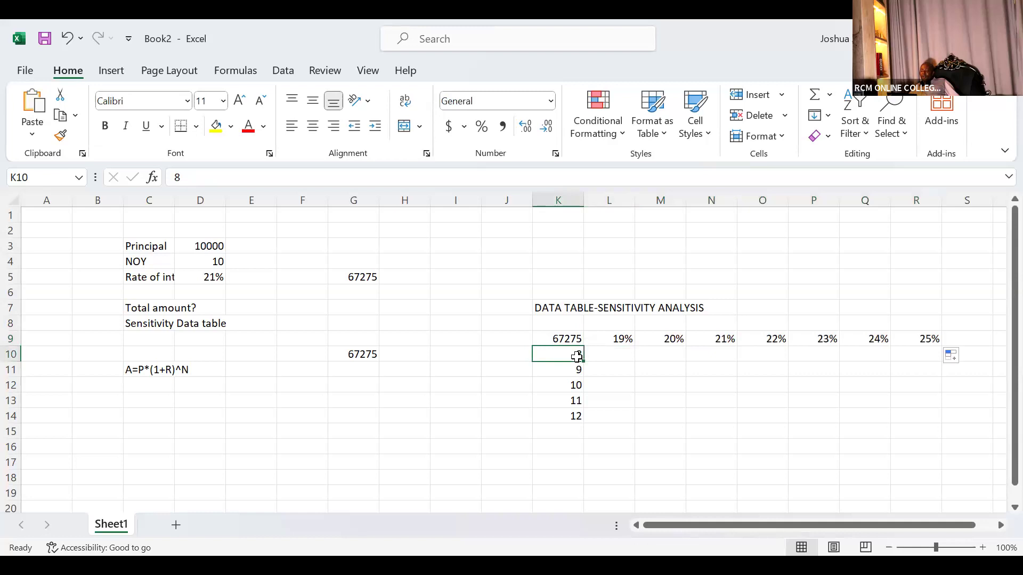
Clear the years in K12:K14 and extend the series from K10:K11 down to 16 in K18.
{"action": "left_click", "coordinate": [580, 386]}
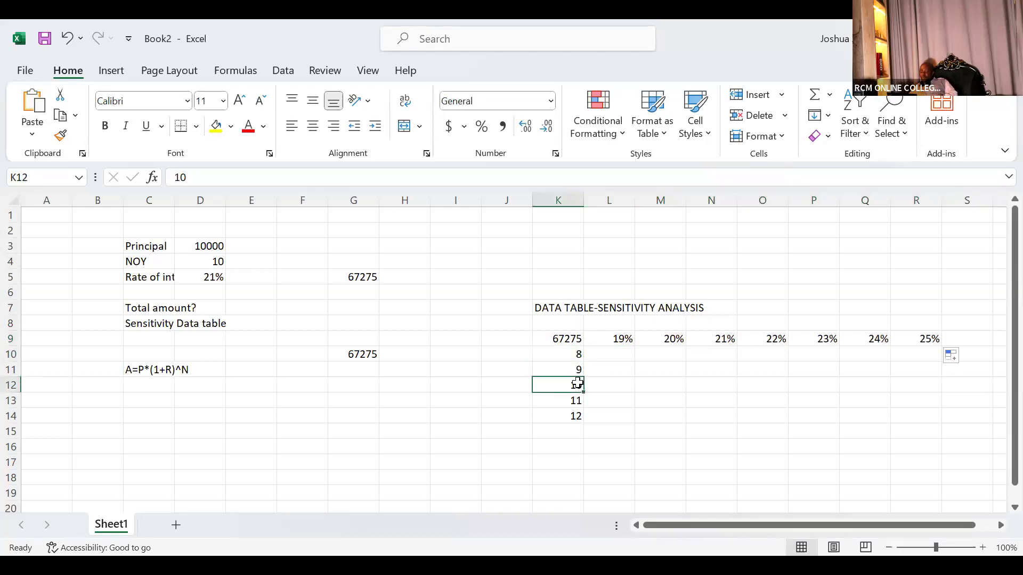
{"action": "left_click_drag", "start_coordinate": [573, 386], "coordinate": [575, 415]}
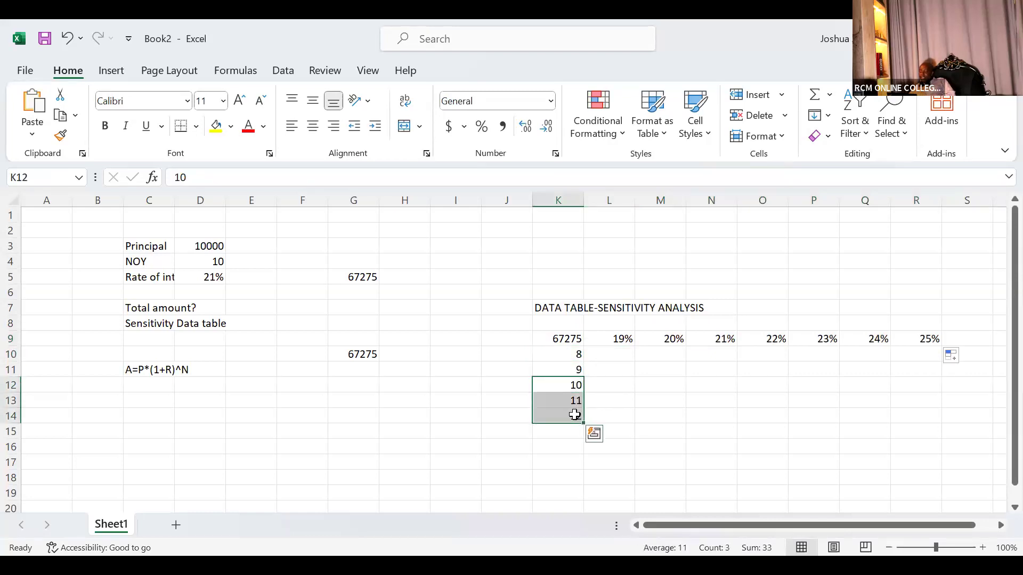
{"action": "key", "text": "Delete"}
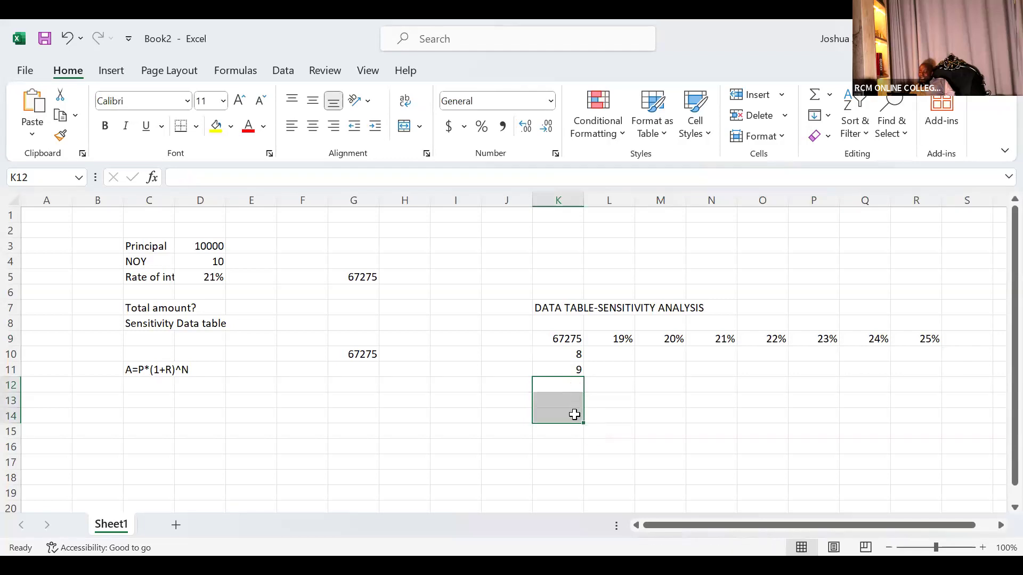
{"action": "left_click", "coordinate": [570, 356]}
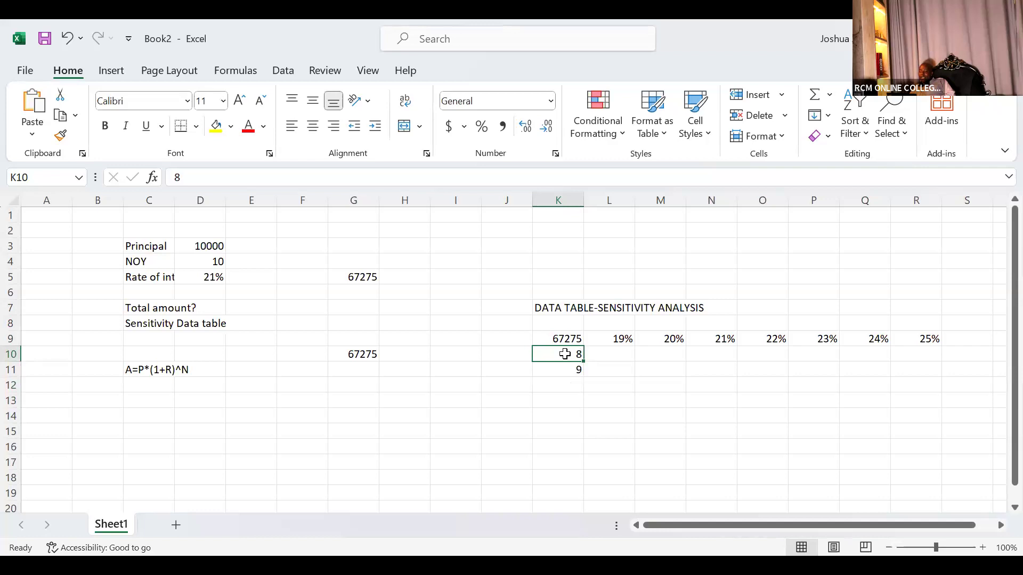
{"action": "left_click_drag", "start_coordinate": [564, 362], "coordinate": [562, 369]}
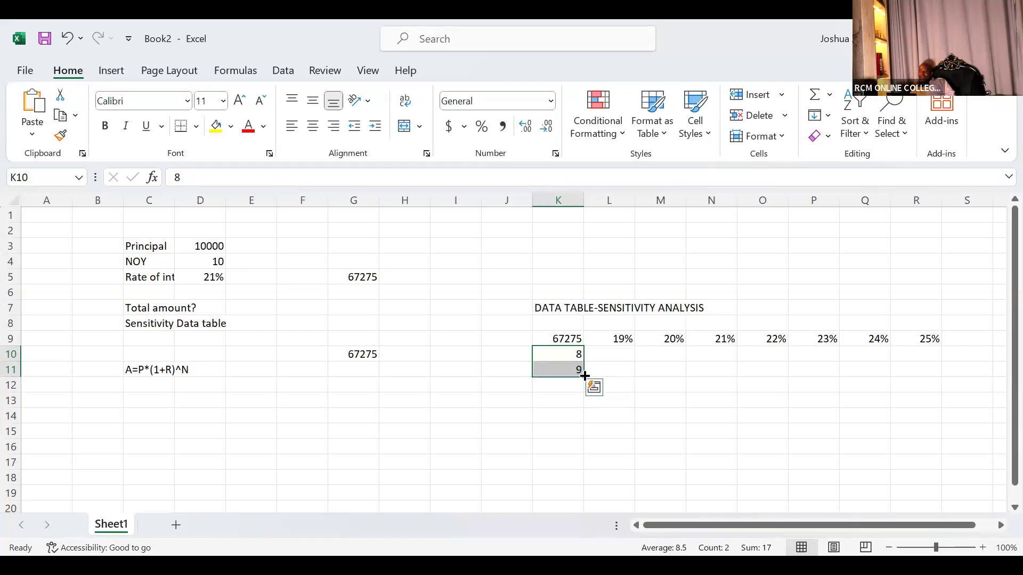
{"action": "left_click_drag", "start_coordinate": [585, 376], "coordinate": [591, 475]}
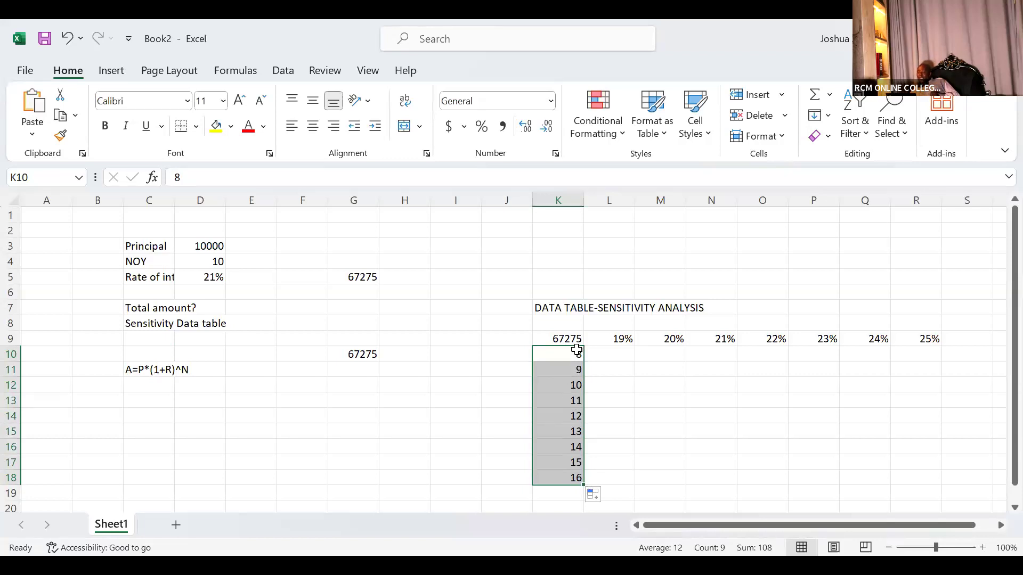
Select the whole data table range K9:R18, from the corner total across the interest rates and down the years.
{"action": "left_click", "coordinate": [564, 337]}
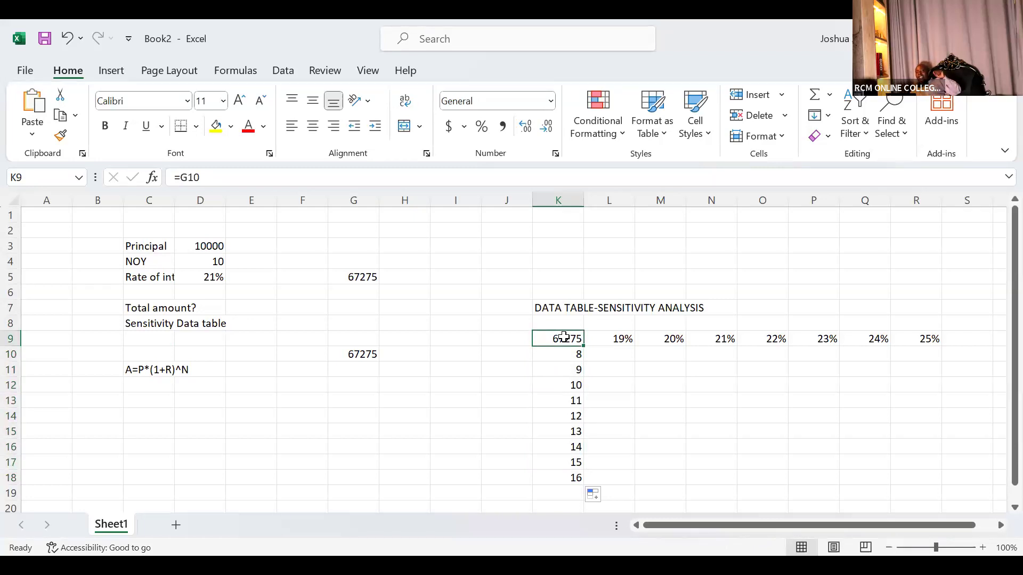
{"action": "mouse_move", "coordinate": [564, 337]}
{"action": "left_mouse_down"}
{"action": "mouse_move", "coordinate": [737, 353]}
{"action": "mouse_move", "coordinate": [785, 411]}
{"action": "mouse_move", "coordinate": [910, 468]}
{"action": "mouse_move", "coordinate": [810, 383]}
{"action": "mouse_move", "coordinate": [721, 338]}
{"action": "mouse_move", "coordinate": [575, 337]}
{"action": "left_mouse_up"}
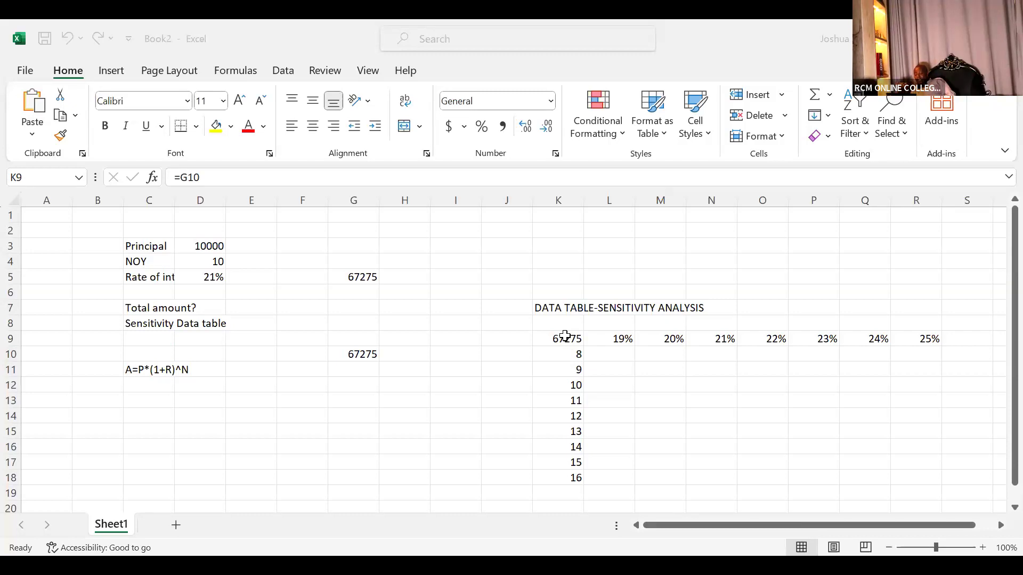
{"action": "left_click", "coordinate": [565, 336]}
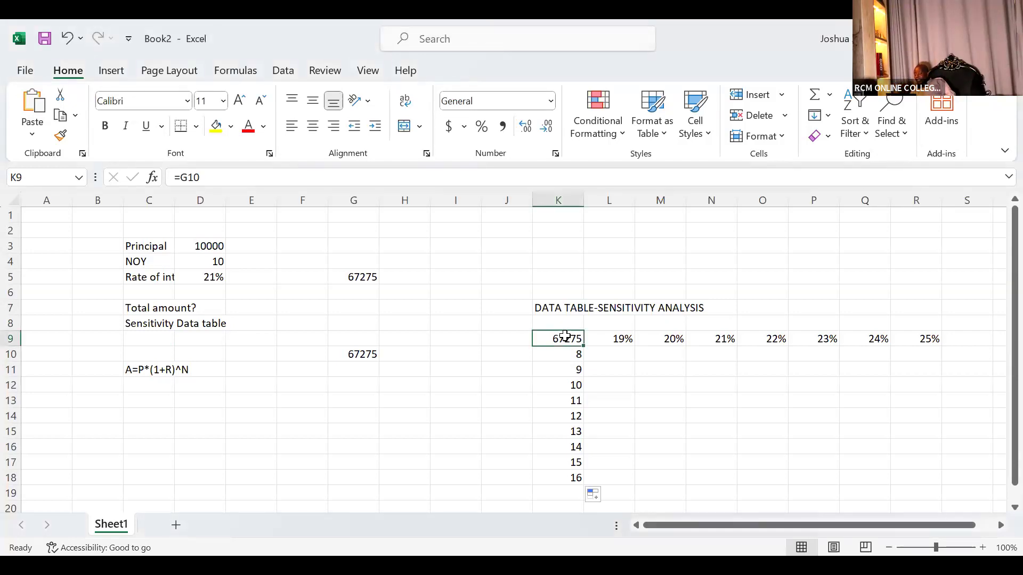
{"action": "key", "text": "ctrl+shift+Right"}
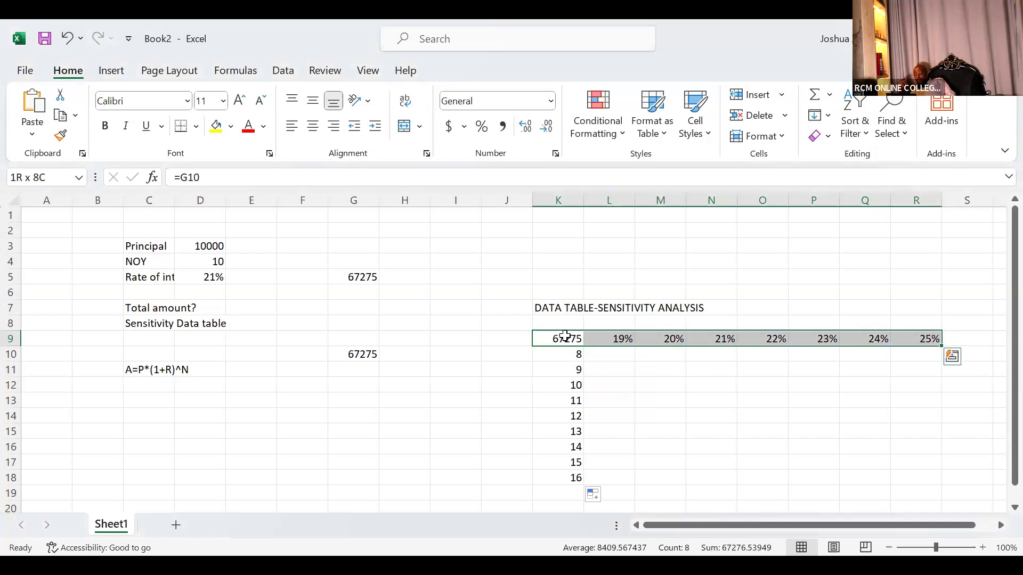
{"action": "key", "text": "ctrl+shift+Down"}
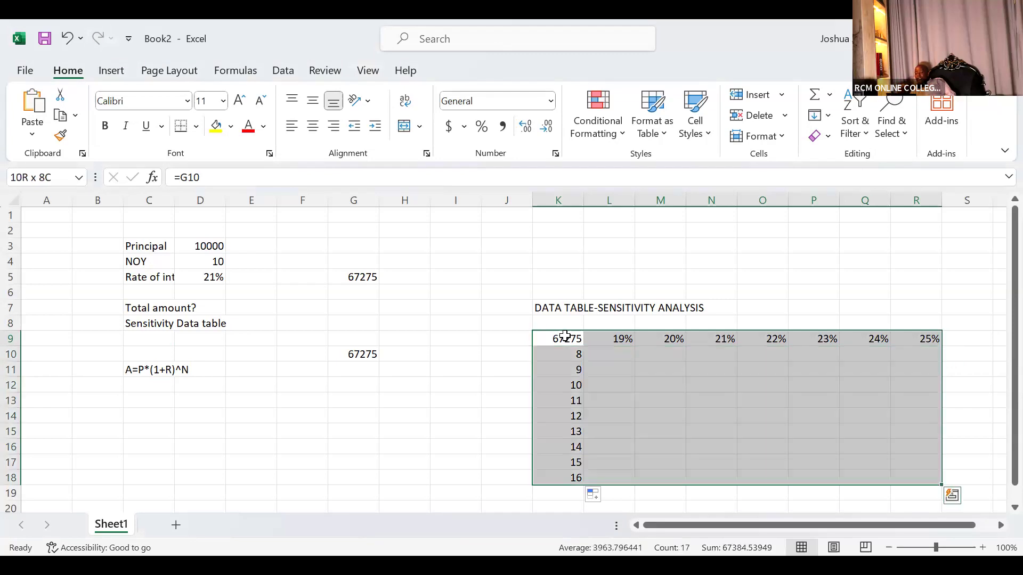
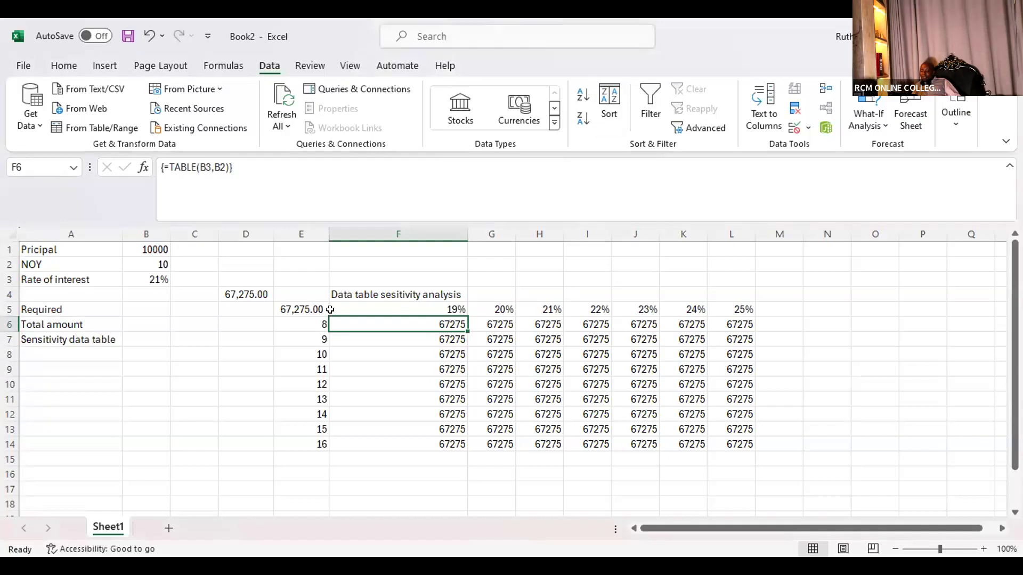
{"action": "left_click", "coordinate": [309, 306]}
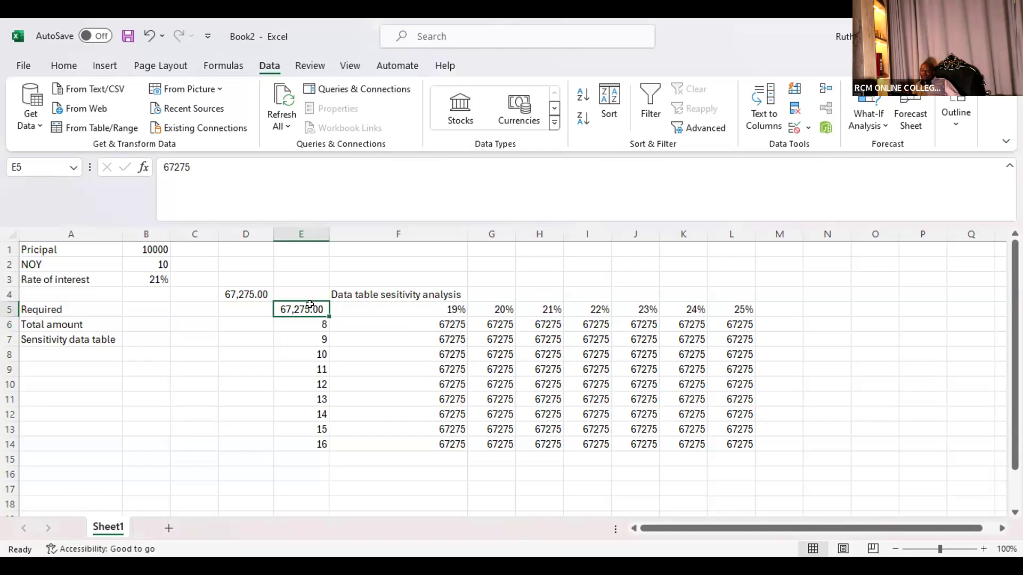
{"action": "left_click", "coordinate": [163, 165]}
{"action": "type", "text": "="}
{"action": "key", "text": "BackSpace"}
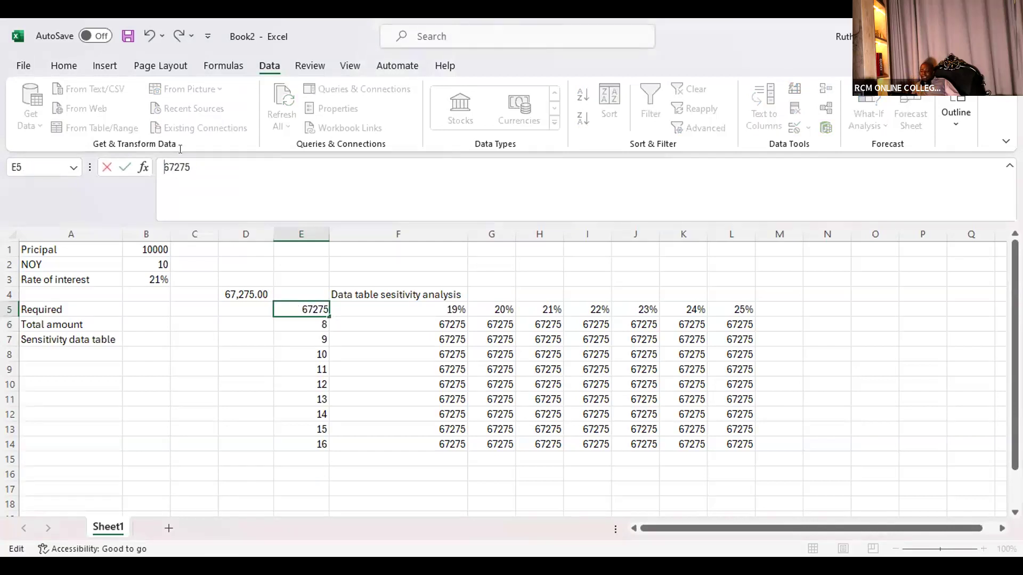
{"action": "left_click", "coordinate": [372, 304]}
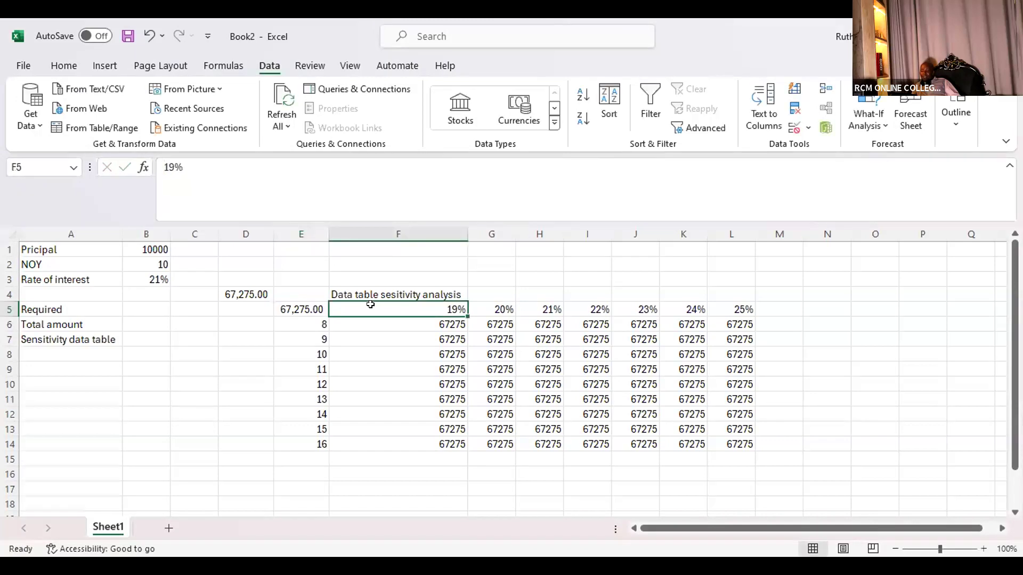
Replace the fixed number in the data table's corner cell E5 with the formula =D4.
{"action": "left_click", "coordinate": [307, 308]}
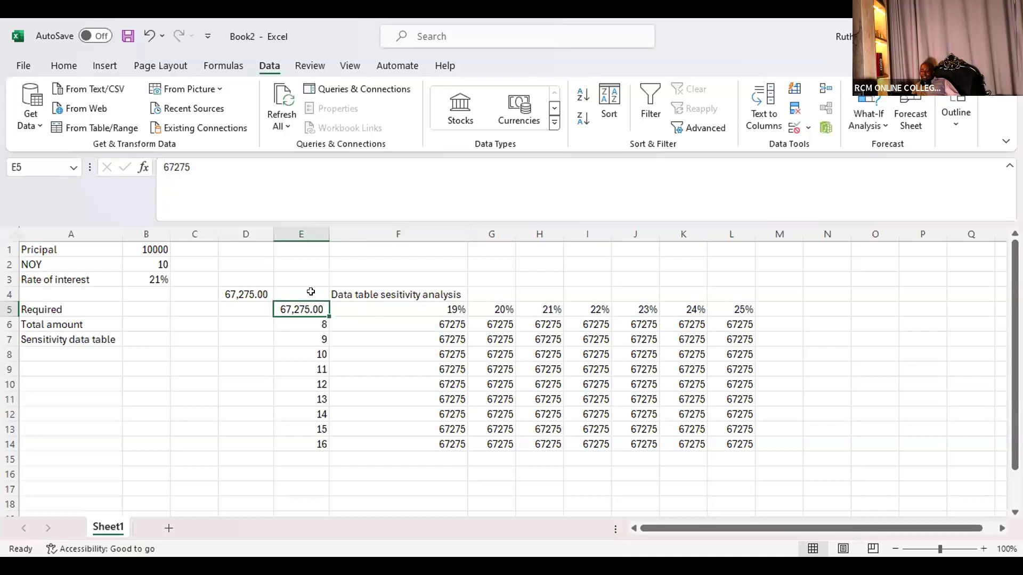
{"action": "type", "text": "="}
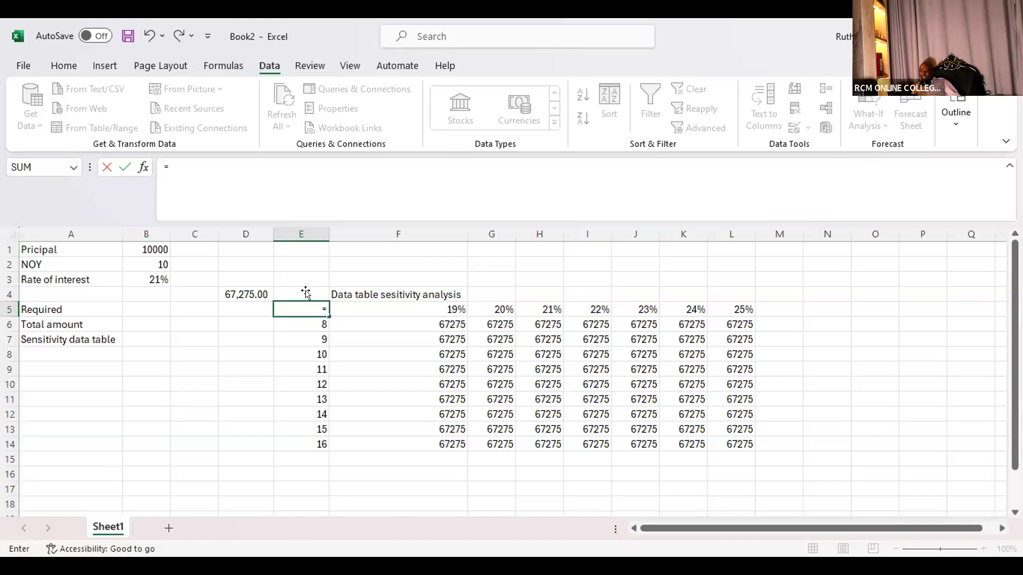
{"action": "left_click", "coordinate": [247, 290]}
{"action": "key", "text": "Return"}
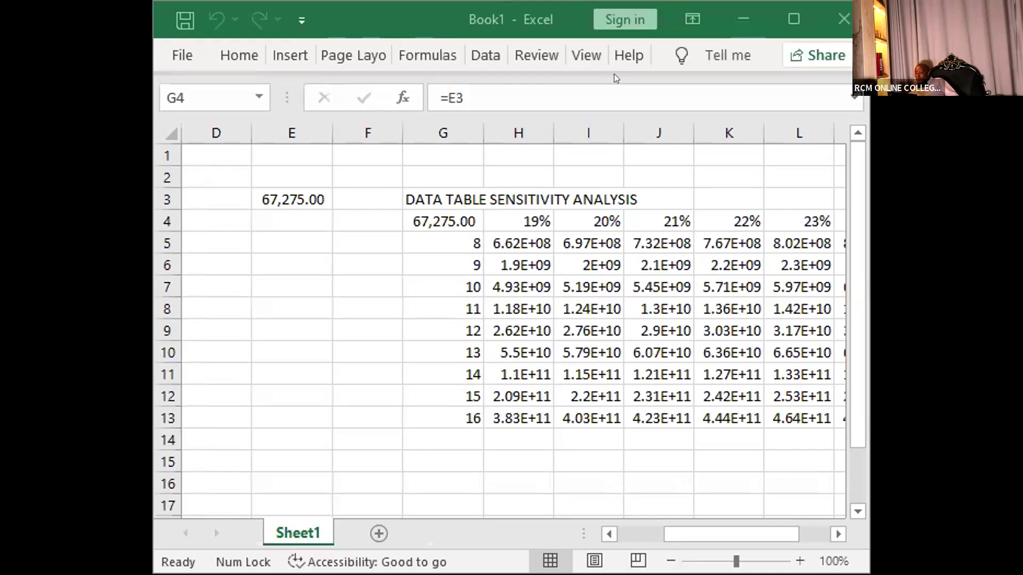
Maximize the Book1 window and examine the formulas in the data table's corner cell G4 and first result cell H5.
{"action": "left_click", "coordinate": [783, 5]}
{"action": "left_click", "coordinate": [490, 237]}
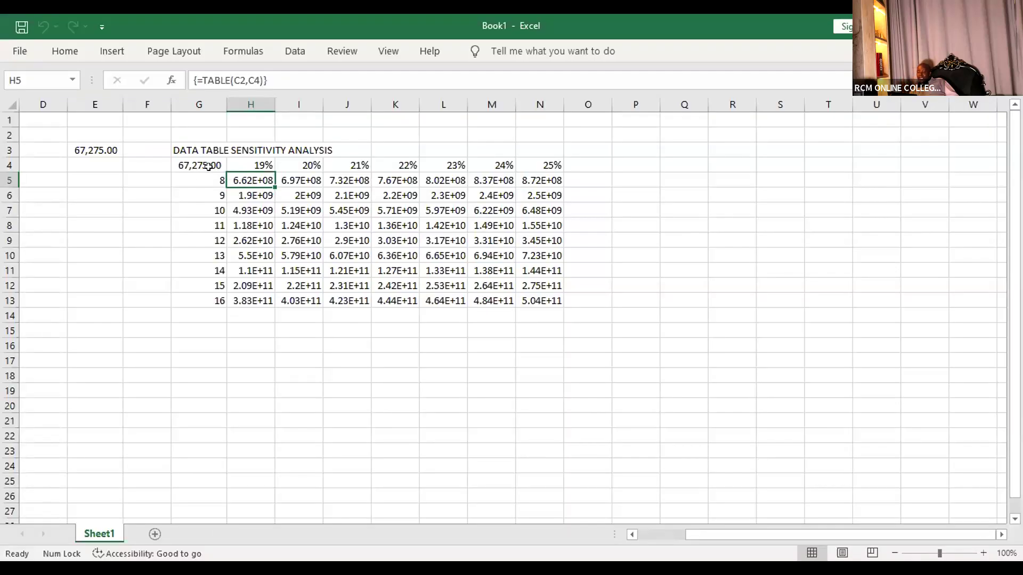
{"action": "left_click", "coordinate": [201, 165]}
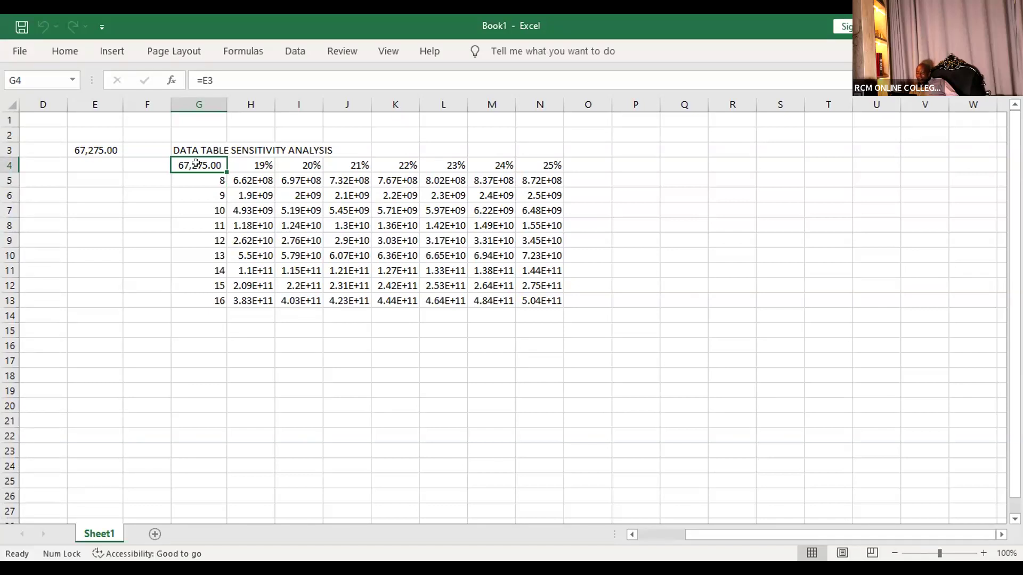
{"action": "left_click", "coordinate": [251, 178]}
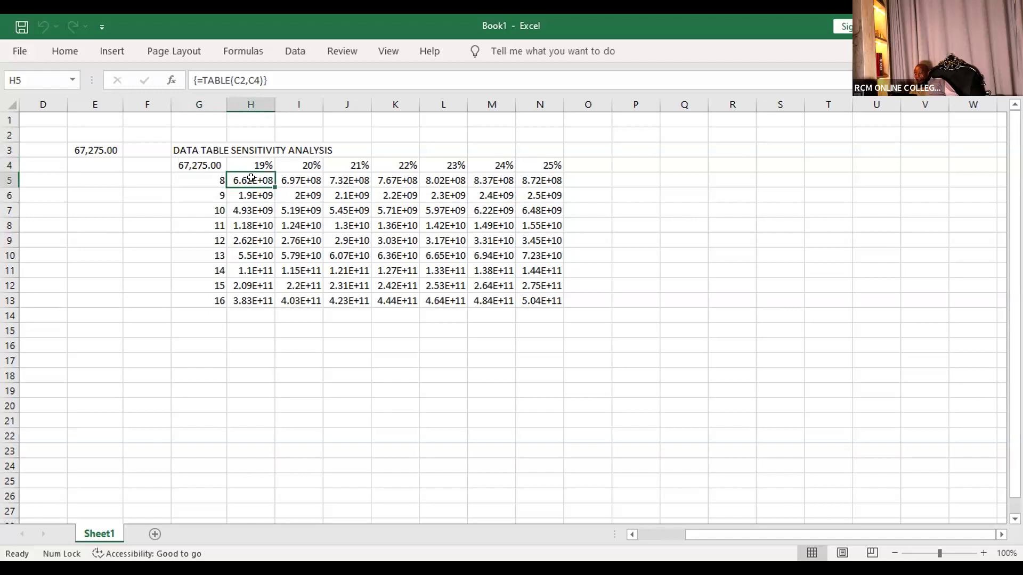
{"action": "left_click", "coordinate": [199, 163]}
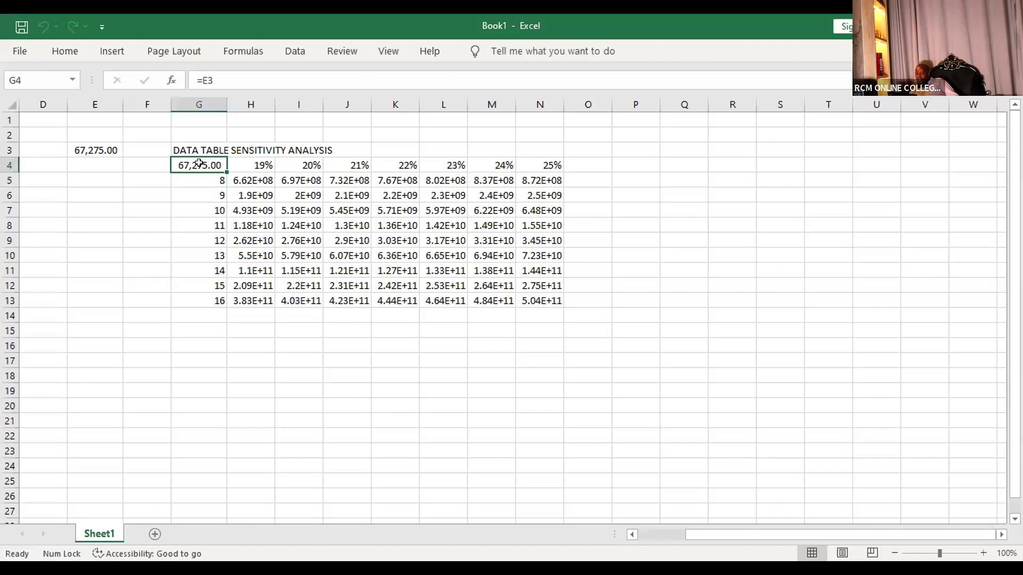
{"action": "left_click", "coordinate": [248, 178]}
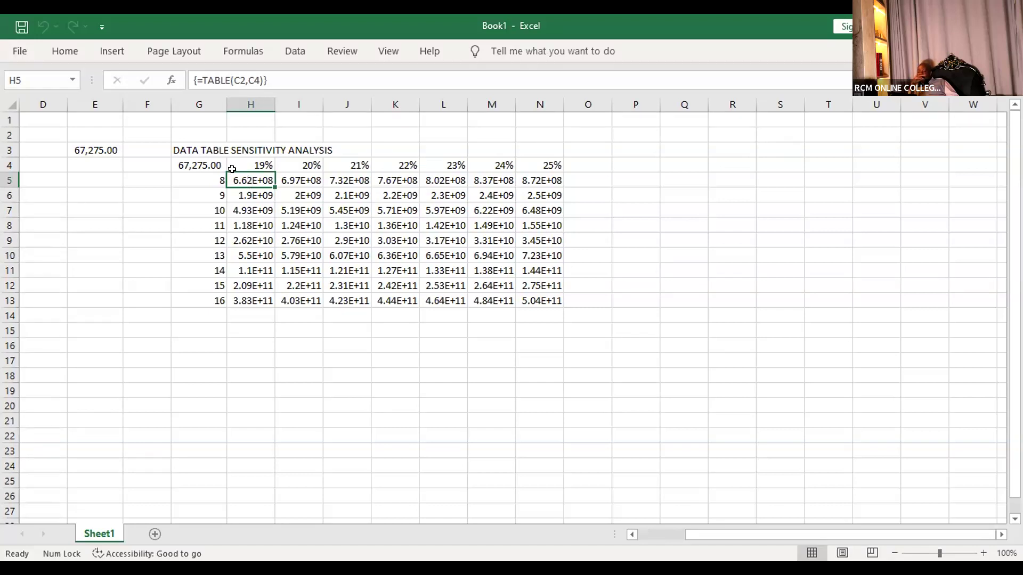
{"action": "left_click_drag", "start_coordinate": [242, 178], "coordinate": [539, 297]}
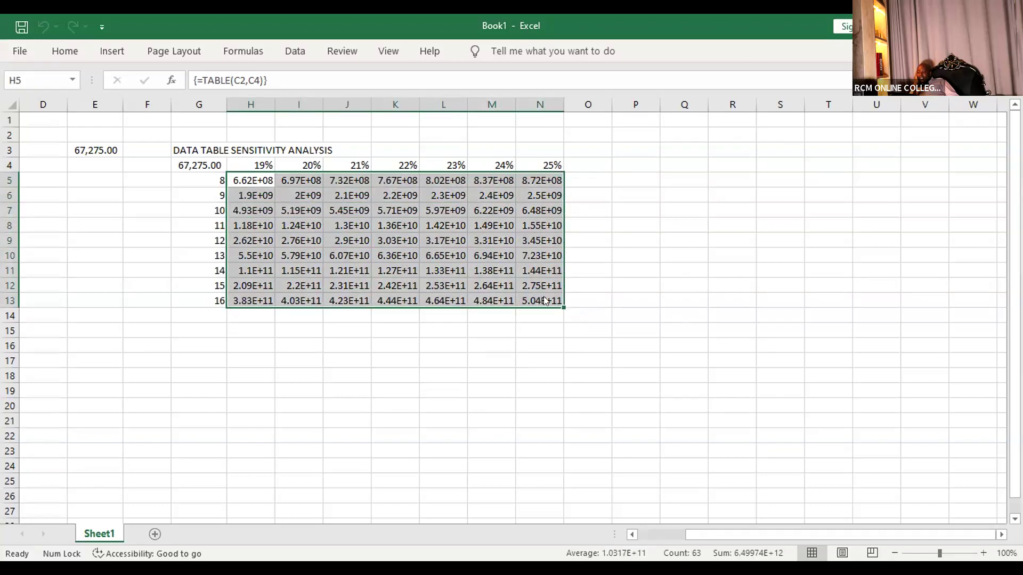
{"action": "key", "text": "ctrl+minus"}
{"action": "left_click", "coordinate": [694, 425]}
{"action": "left_click", "coordinate": [438, 224]}
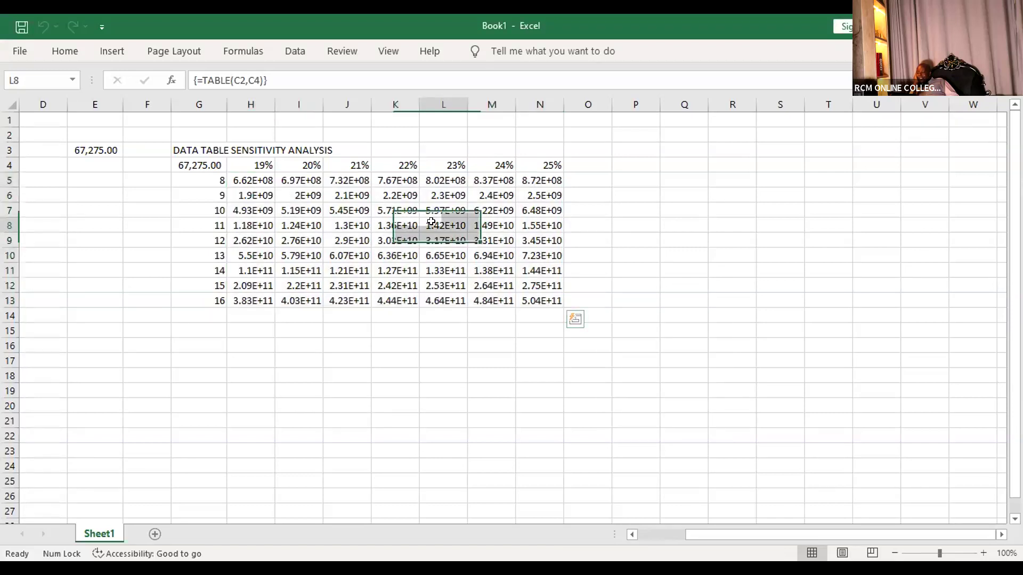
{"action": "left_click_drag", "start_coordinate": [239, 179], "coordinate": [534, 299]}
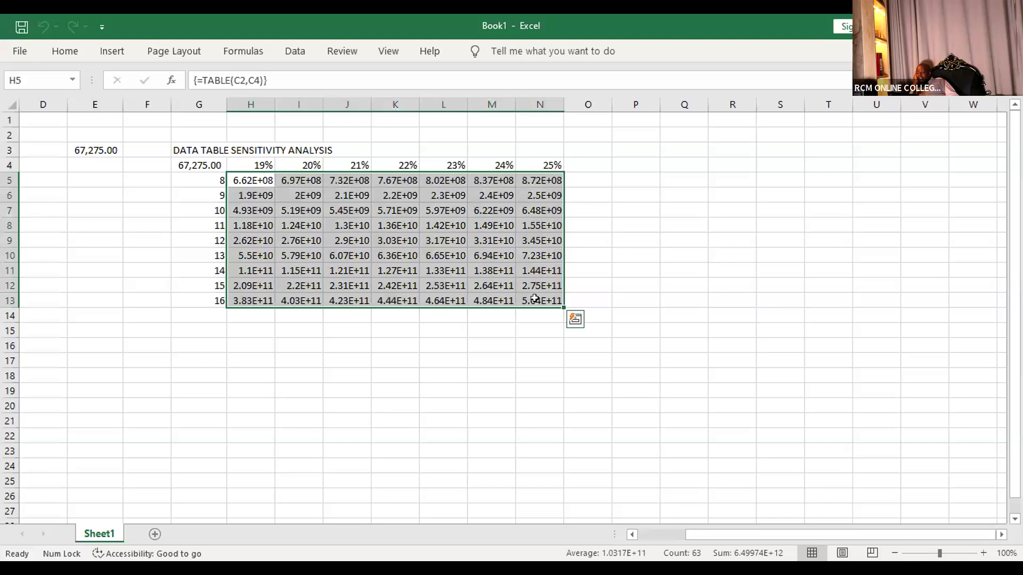
{"action": "key", "text": "BackSpace"}
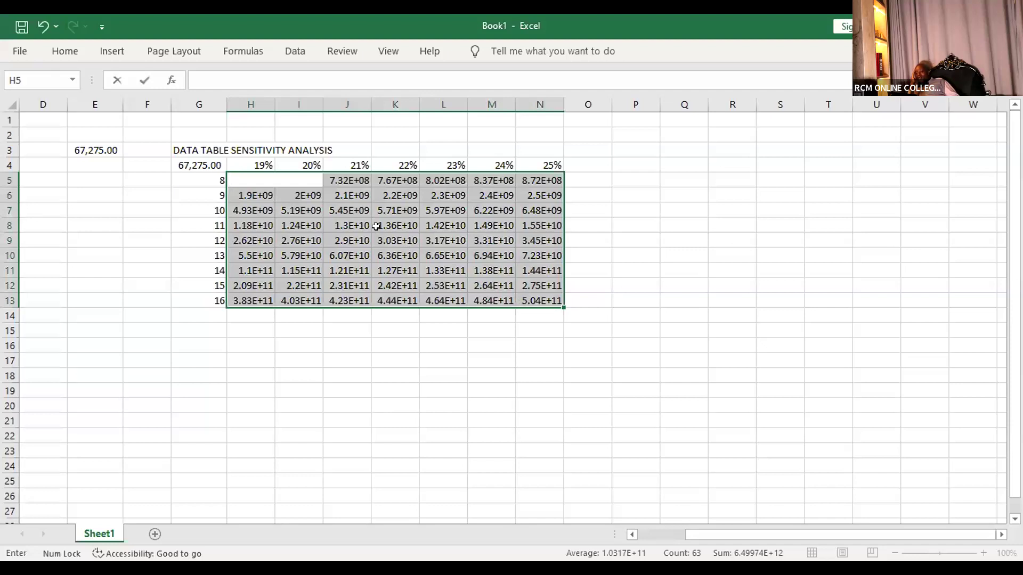
{"action": "key", "text": "F2"}
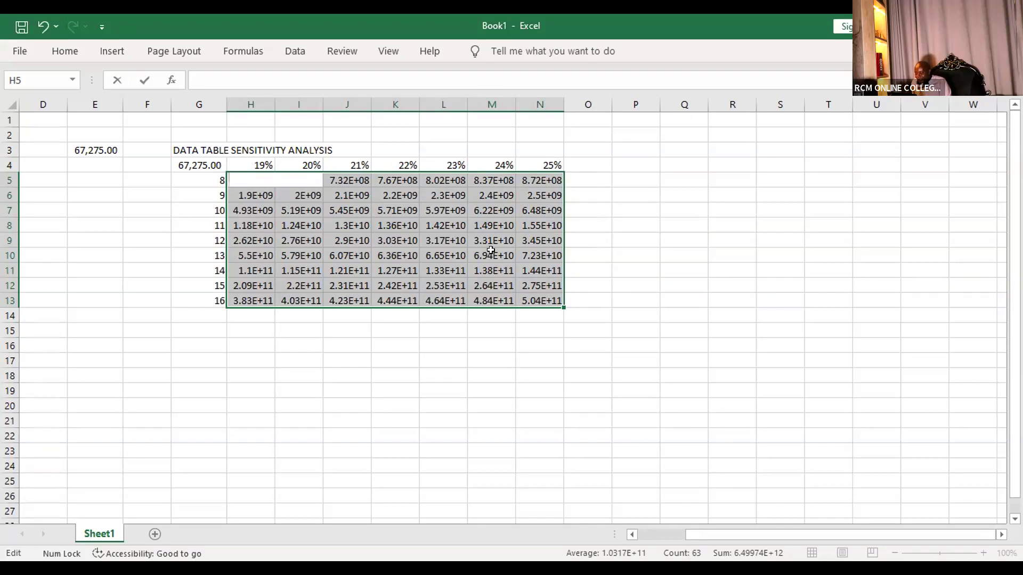
{"action": "key", "text": "Escape"}
{"action": "left_click", "coordinate": [481, 326]}
Clear all the data table results in H5:N13, keeping the years and interest rates.
{"action": "left_click_drag", "start_coordinate": [263, 176], "coordinate": [534, 294]}
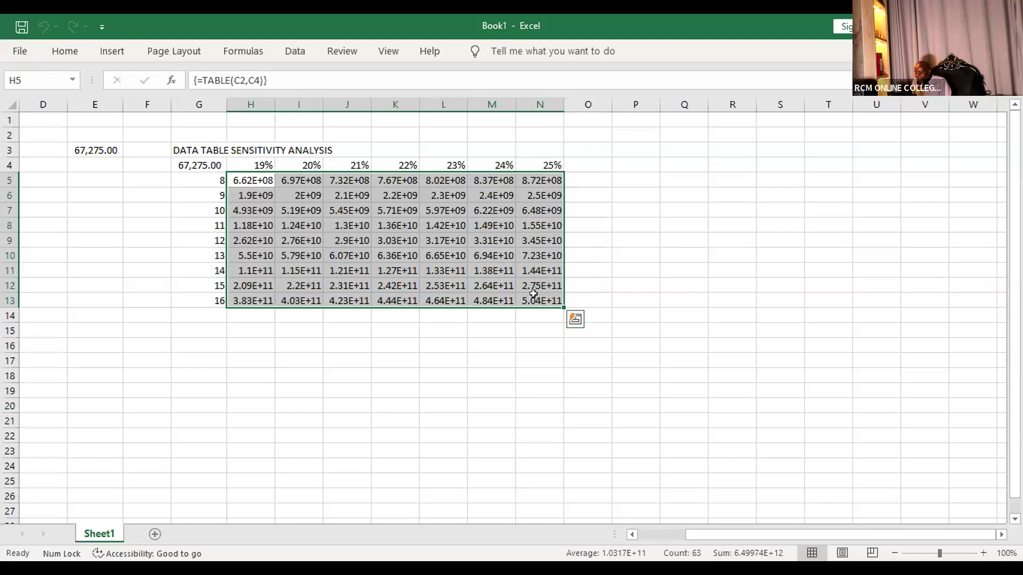
{"action": "key", "text": "Delete"}
{"action": "left_click", "coordinate": [427, 218]}
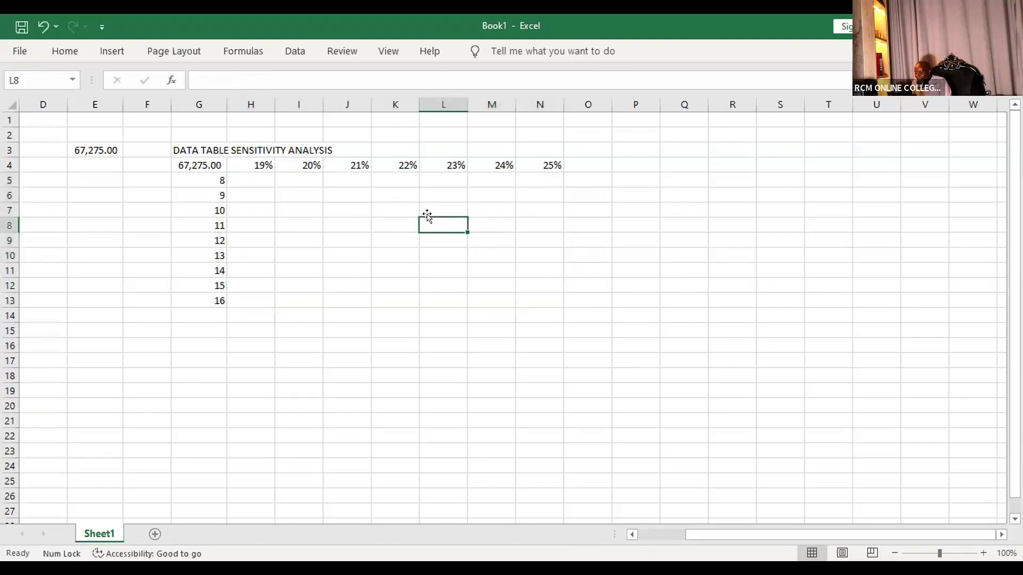
Check the formulas in corner cell G4 and total amount cell E3 against the principal, years and rate inputs.
{"action": "left_click", "coordinate": [257, 179]}
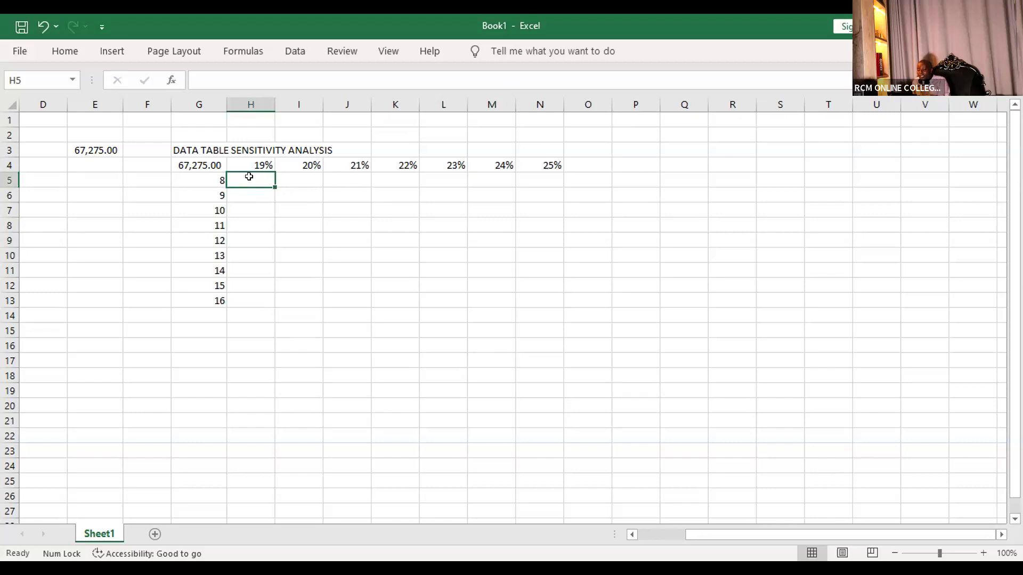
{"action": "left_click", "coordinate": [184, 164]}
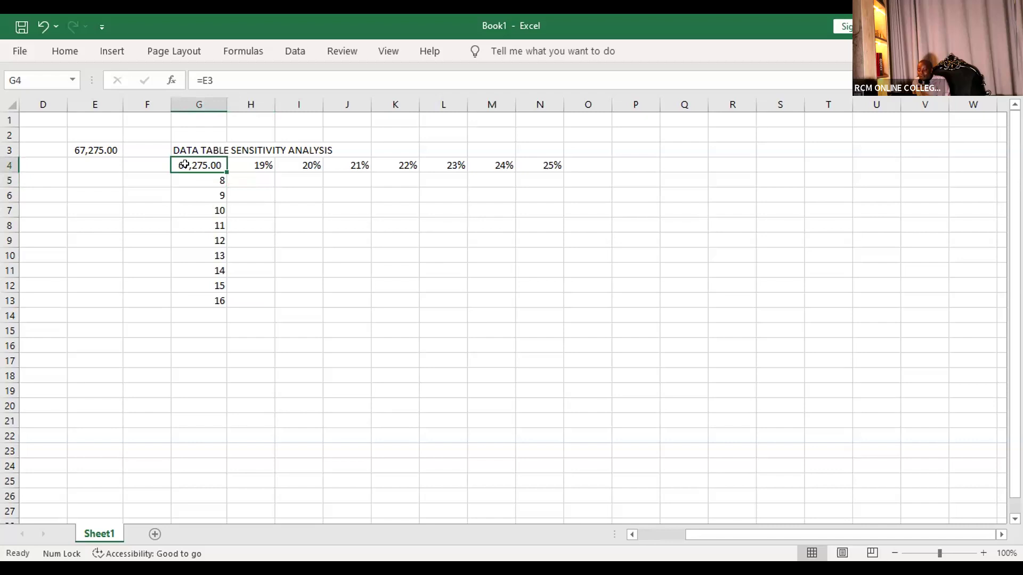
{"action": "left_click", "coordinate": [88, 152]}
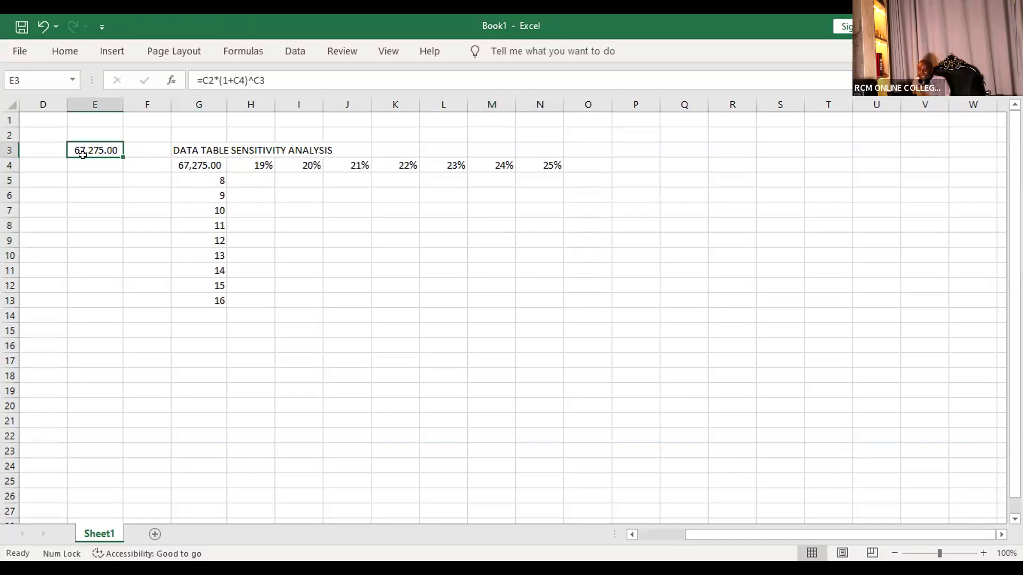
{"action": "left_click_drag", "start_coordinate": [789, 530], "coordinate": [742, 530]}
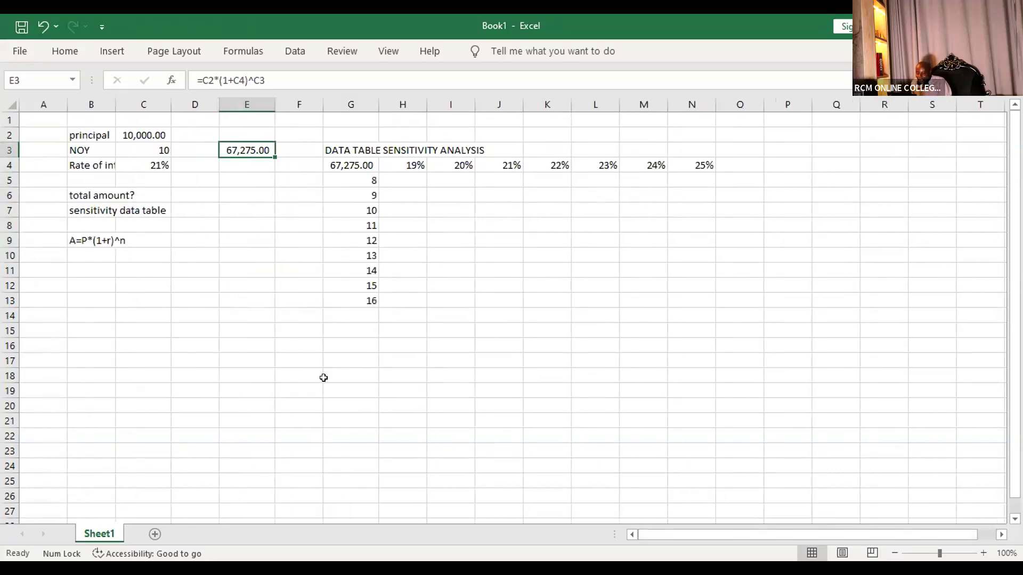
{"action": "left_click", "coordinate": [236, 177]}
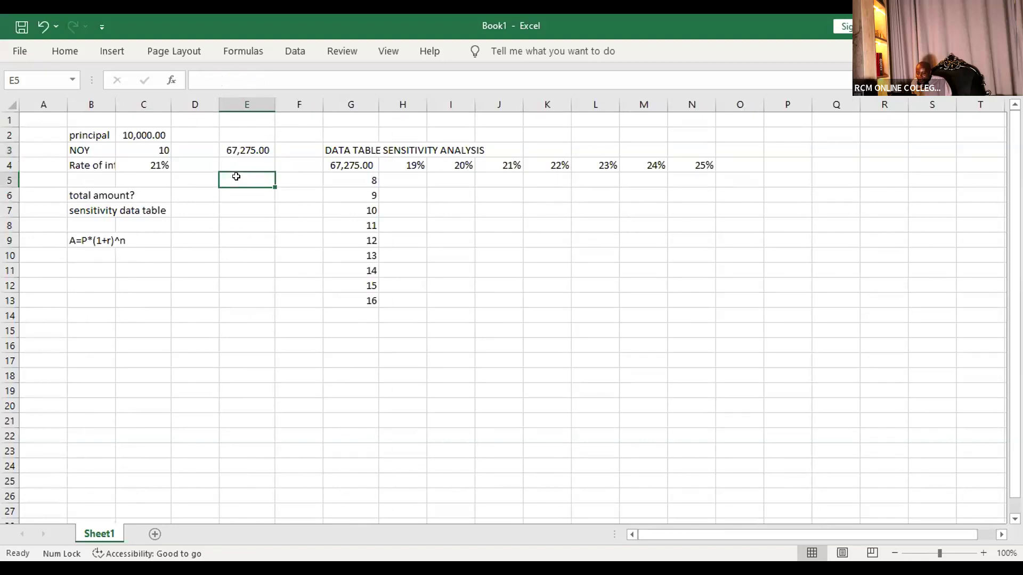
Enter the compound interest formula =C2*(1+C4)^C3 in cell E5, using the principal, rate and years inputs.
{"action": "type", "text": "="}
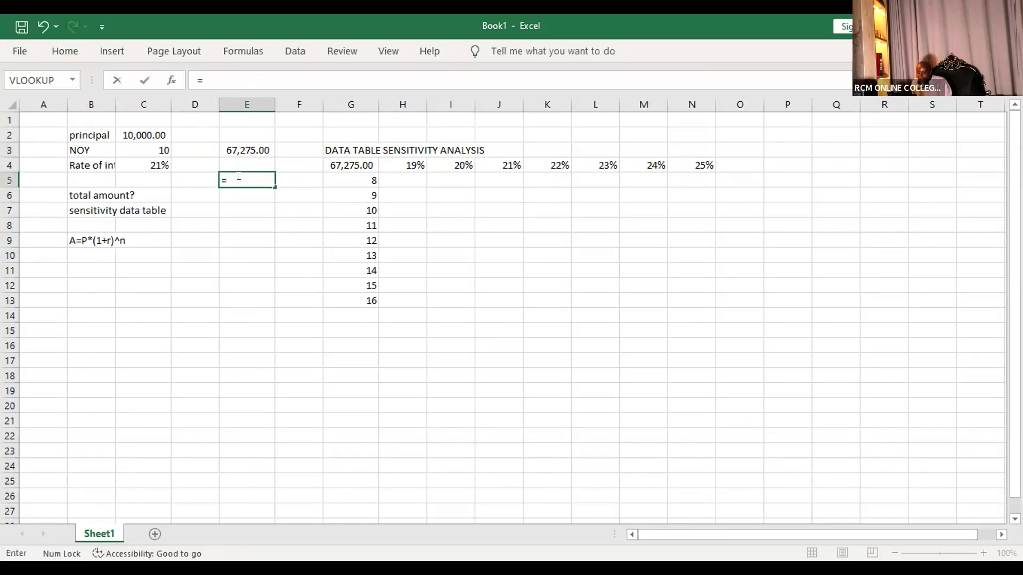
{"action": "left_click", "coordinate": [139, 129]}
{"action": "type", "text": "*"}
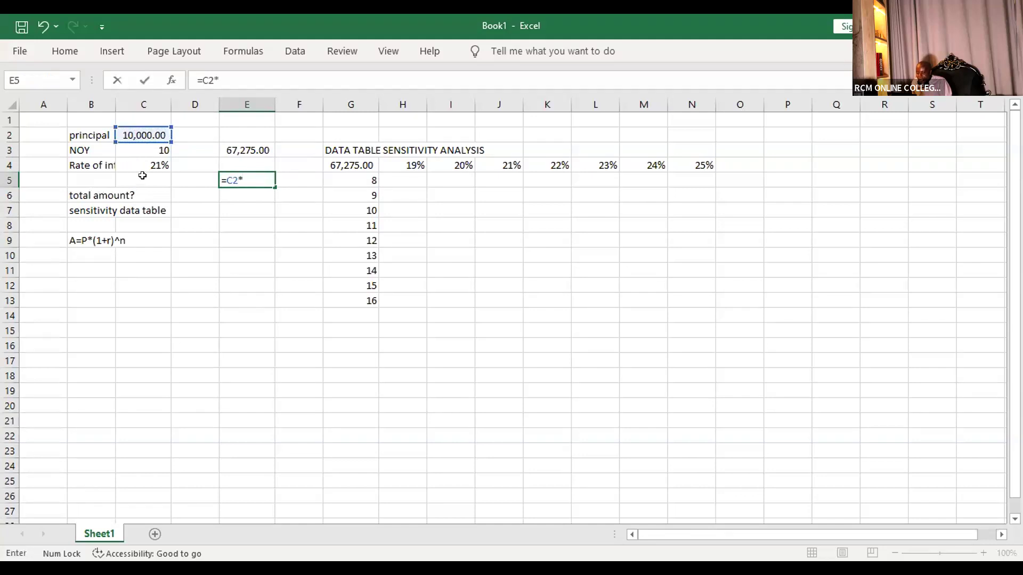
{"action": "type", "text": "(1+"}
{"action": "left_click", "coordinate": [138, 165]}
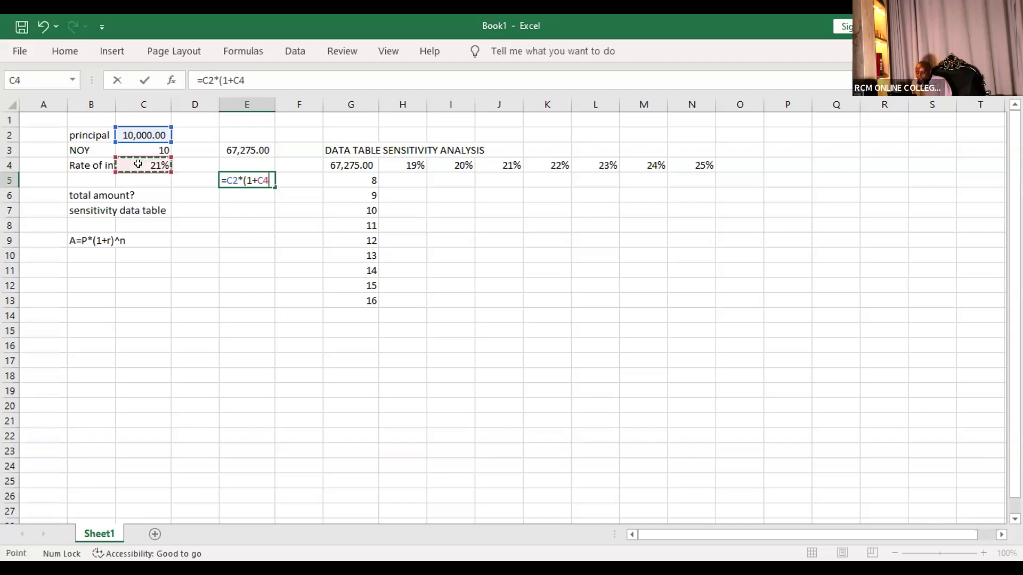
{"action": "type", "text": ")^"}
{"action": "left_click", "coordinate": [143, 145]}
{"action": "key", "text": "Return"}
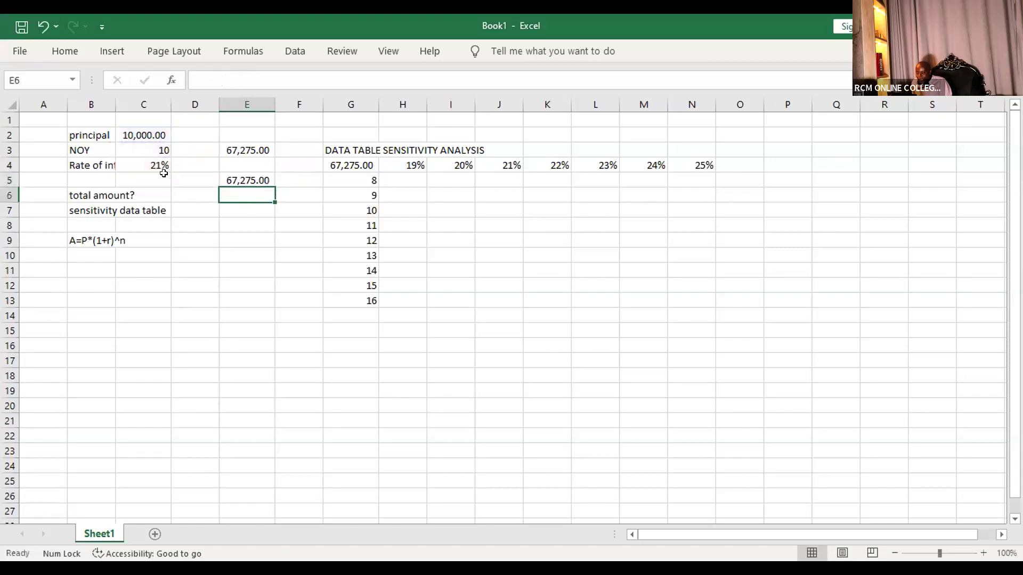
{"action": "left_click", "coordinate": [243, 177]}
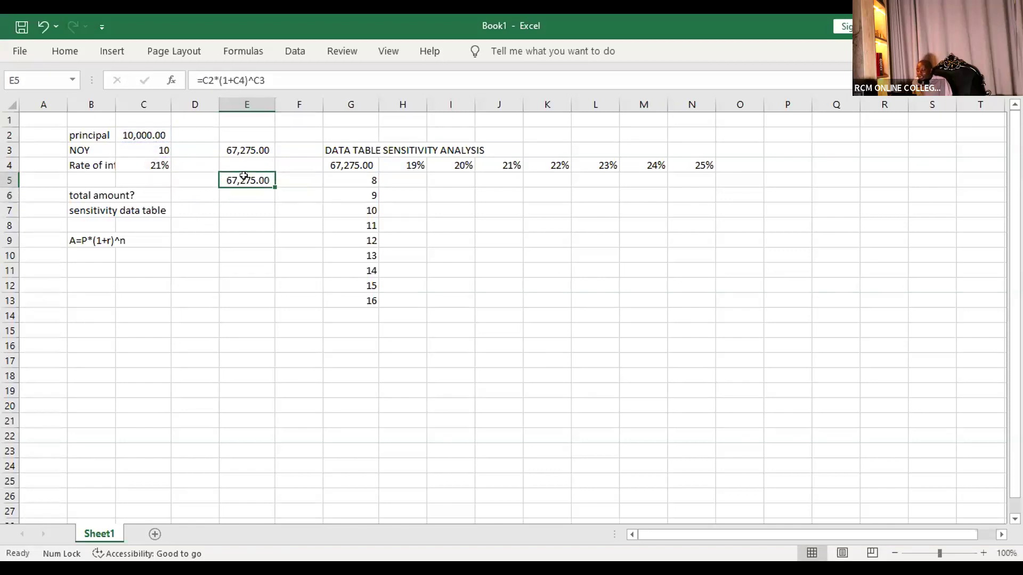
Replace the formula in the data table's corner cell G4 with =E5.
{"action": "left_click", "coordinate": [344, 165]}
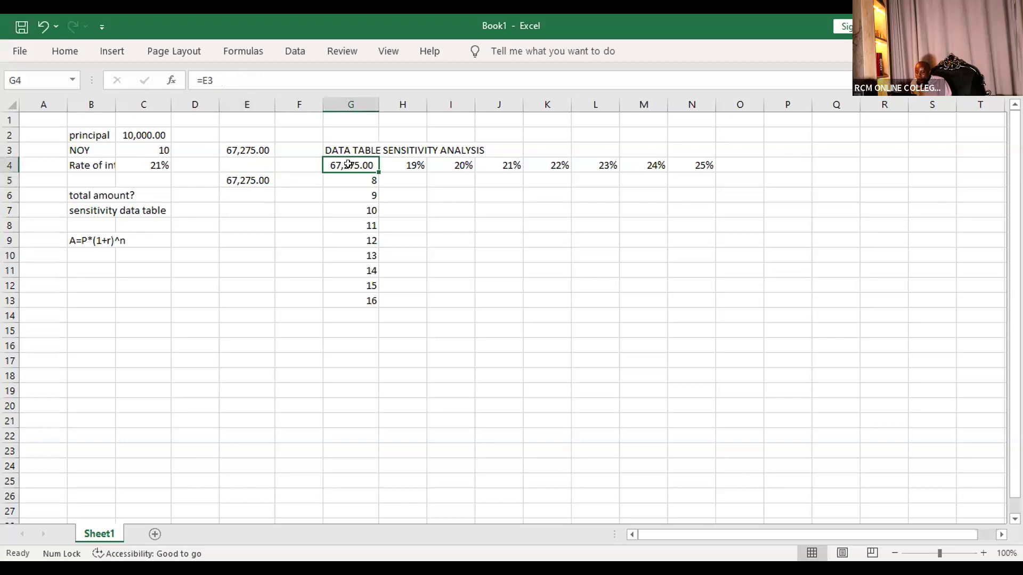
{"action": "double_click", "coordinate": [349, 165]}
{"action": "type", "text": "="}
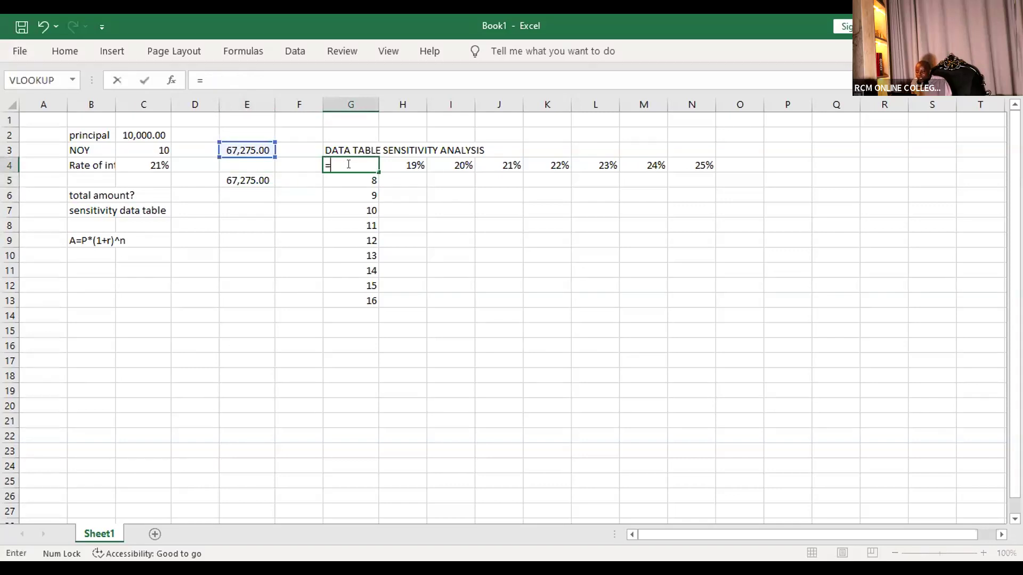
{"action": "left_click", "coordinate": [234, 181]}
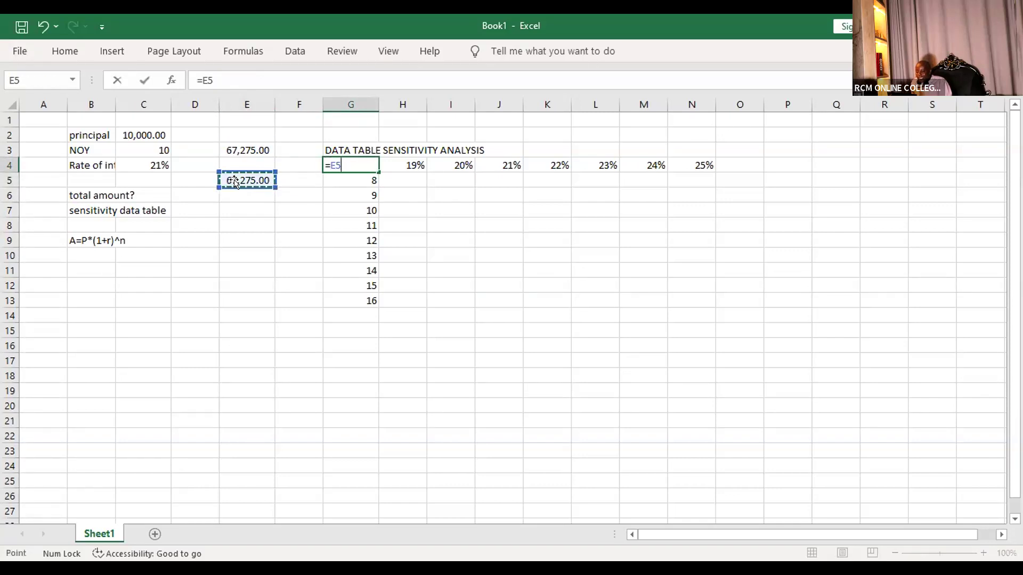
{"action": "key", "text": "Return"}
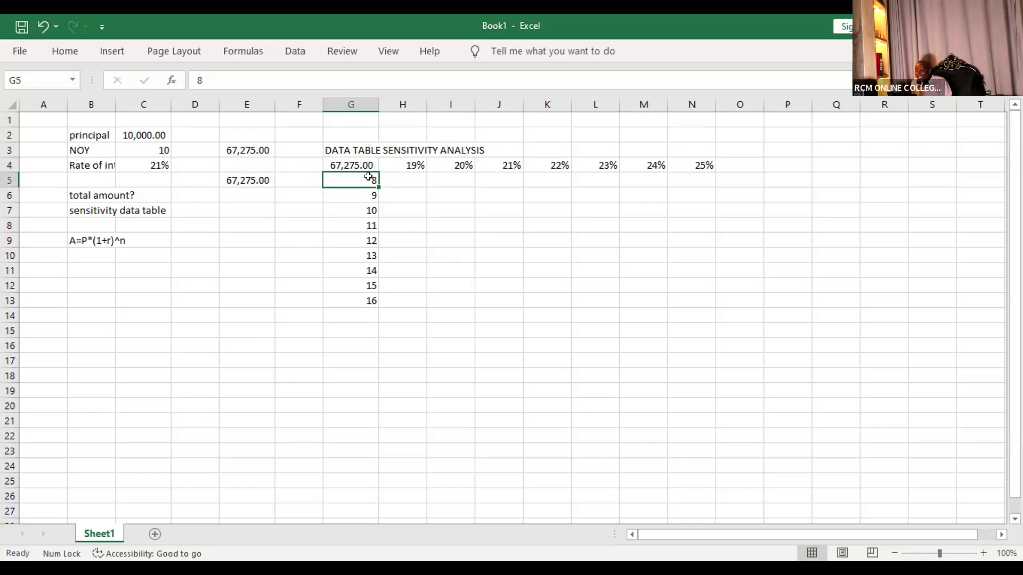
{"action": "left_click", "coordinate": [355, 163]}
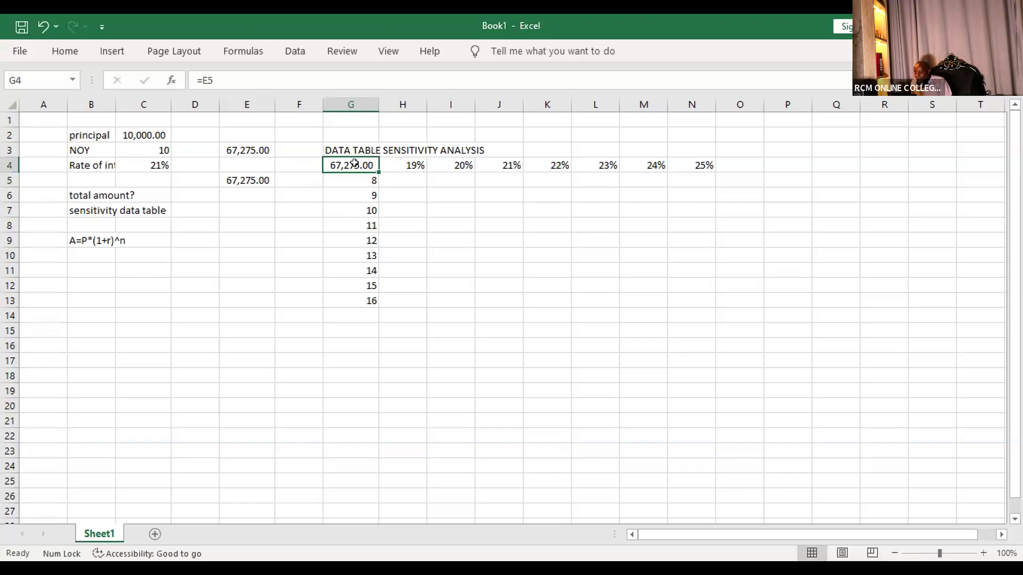
Select the sensitivity table range G4:N13, covering the corner cell, interest rates and years.
{"action": "left_click_drag", "start_coordinate": [355, 164], "coordinate": [355, 156]}
{"action": "left_click", "coordinate": [341, 221]}
{"action": "left_click", "coordinate": [334, 162]}
{"action": "key", "text": "ctrl+shift+Right"}
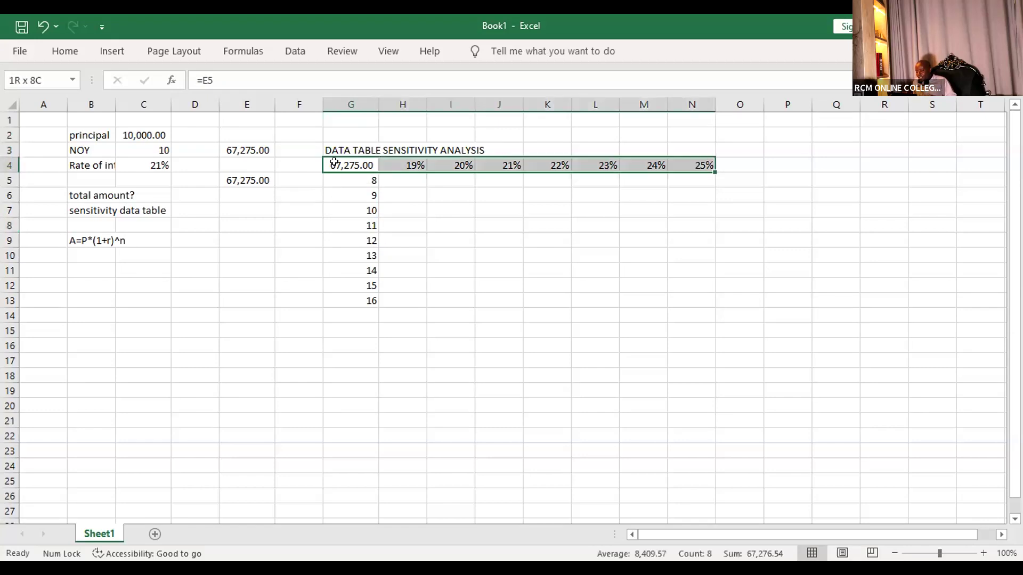
{"action": "key", "text": "ctrl+shift+Down"}
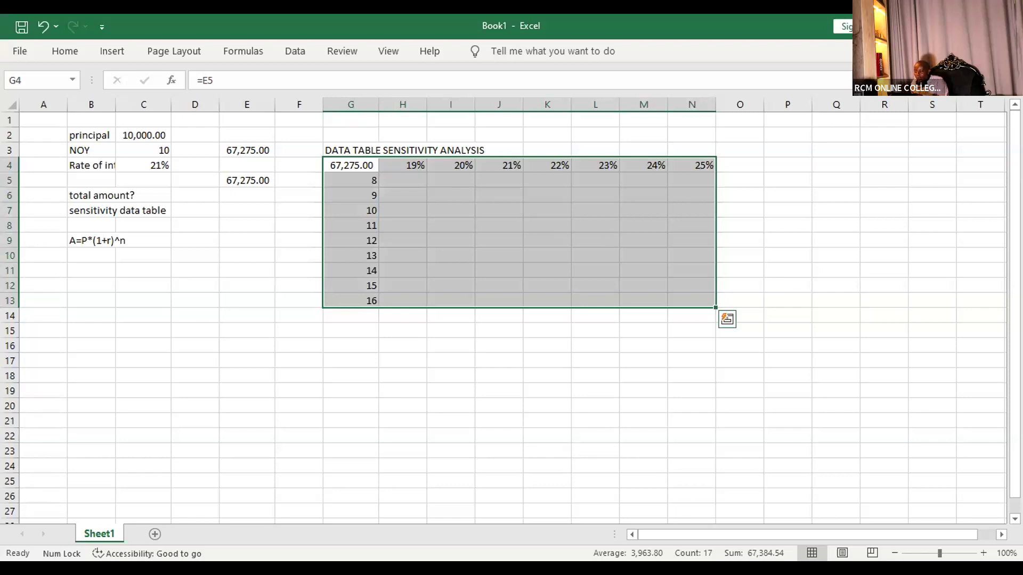
{"action": "left_click", "coordinate": [971, 26]}
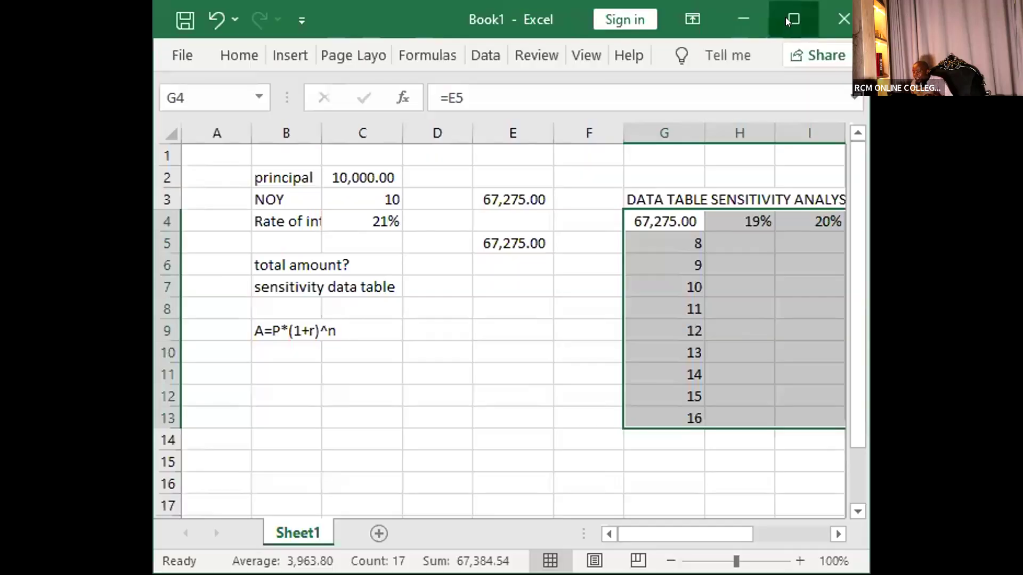
{"action": "left_click", "coordinate": [792, 19]}
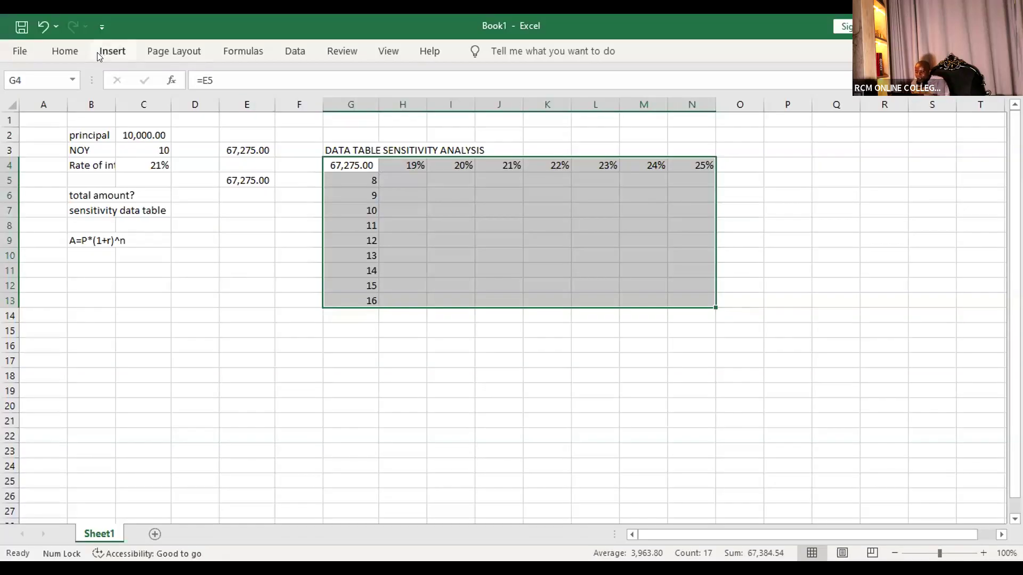
{"action": "left_click", "coordinate": [97, 52]}
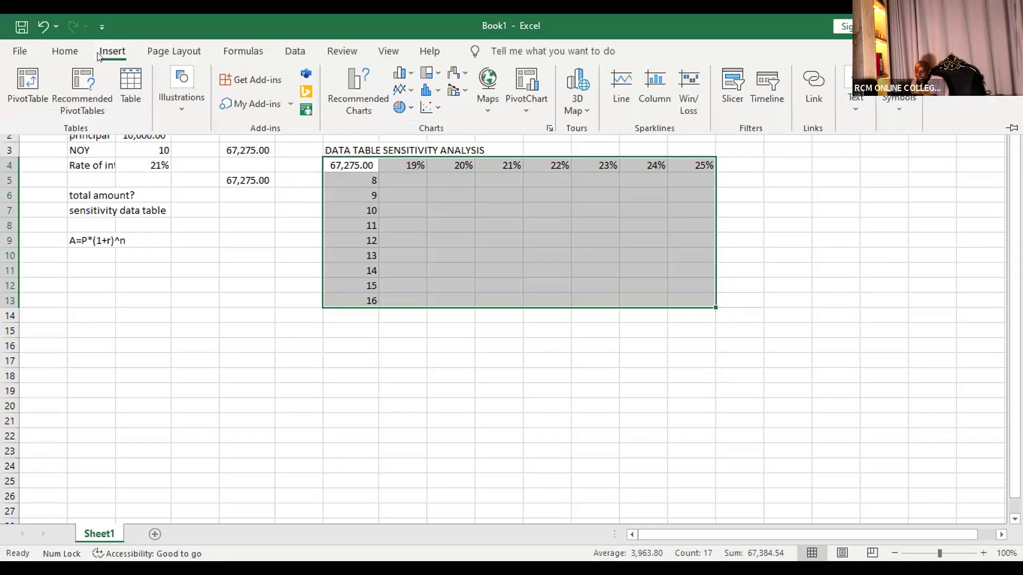
{"action": "left_click", "coordinate": [97, 52]}
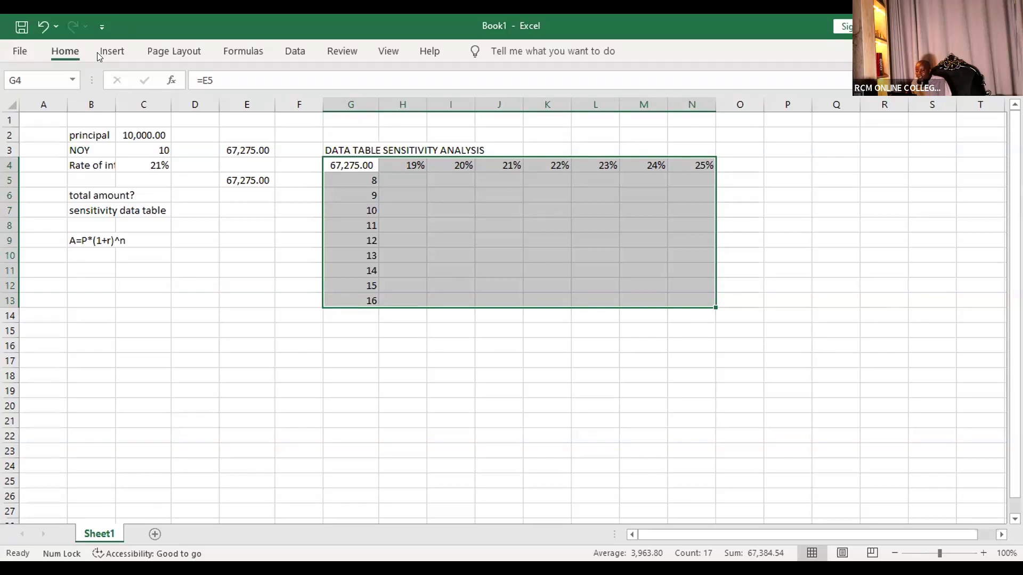
{"action": "key", "text": "alt+h"}
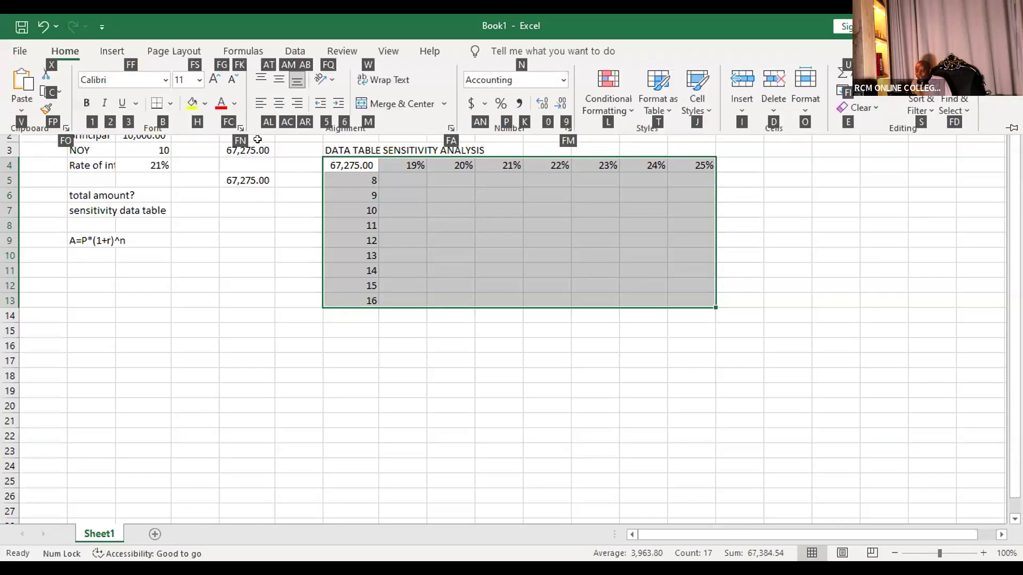
{"action": "key", "text": "Escape"}
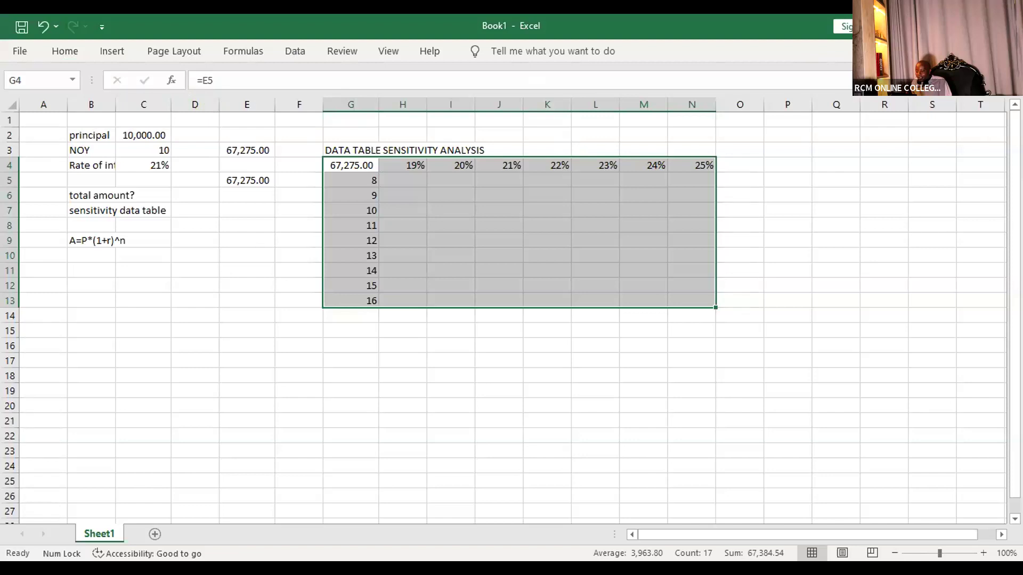
{"action": "key", "text": "alt+d"}
{"action": "key", "text": "t"}
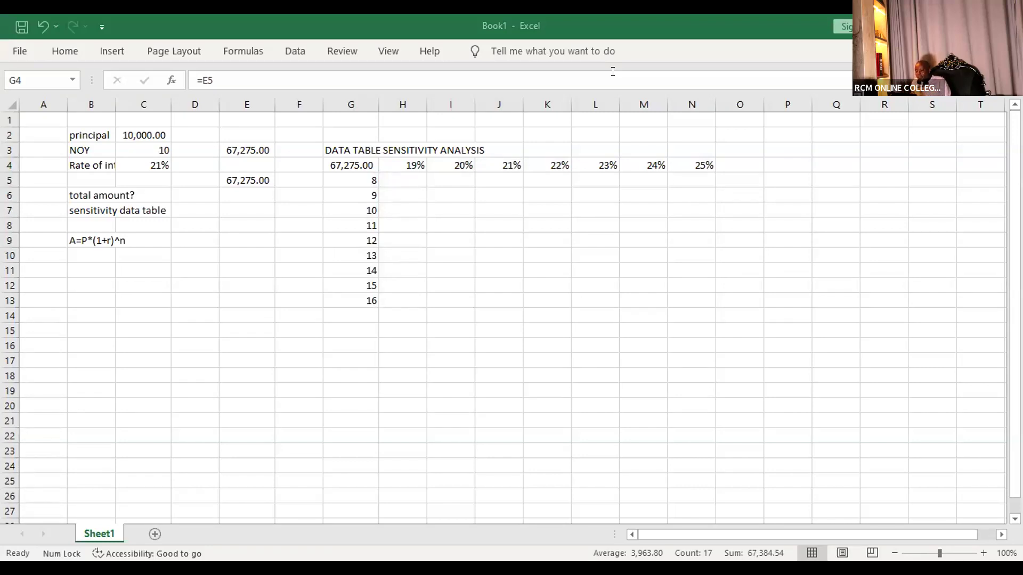
{"action": "left_click", "coordinate": [65, 50]}
{"action": "left_click", "coordinate": [174, 51]}
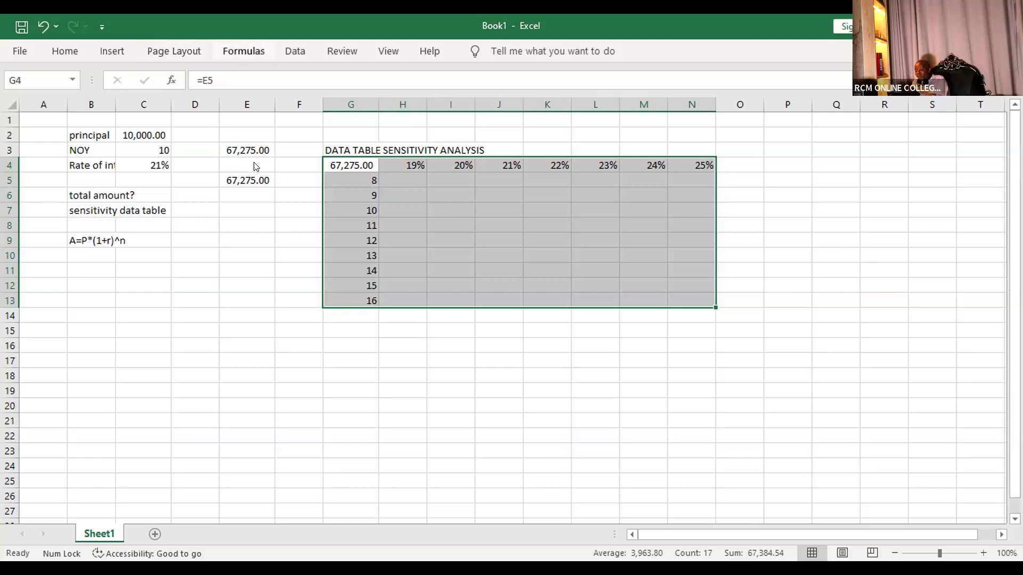
Create a What-If data table on G4:N13 with row input cell $C$4 and column input cell $C$3.
{"action": "left_click", "coordinate": [295, 51]}
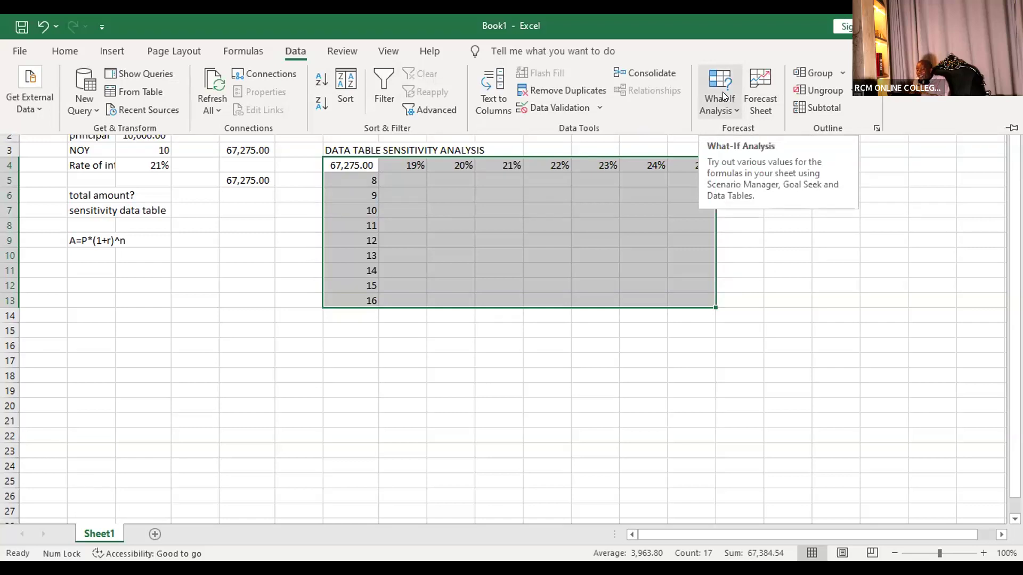
{"action": "left_click", "coordinate": [723, 96]}
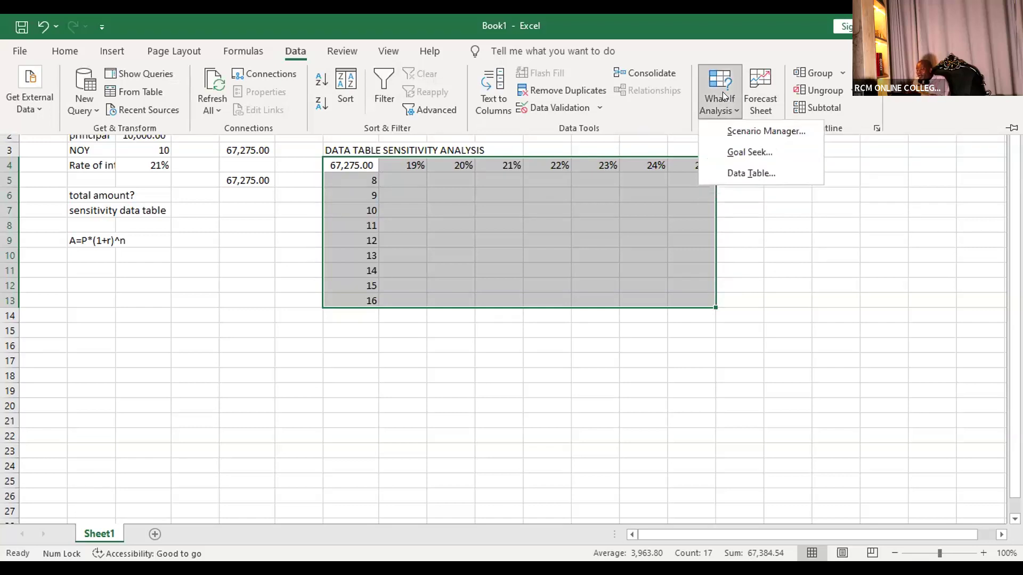
{"action": "left_click", "coordinate": [748, 174]}
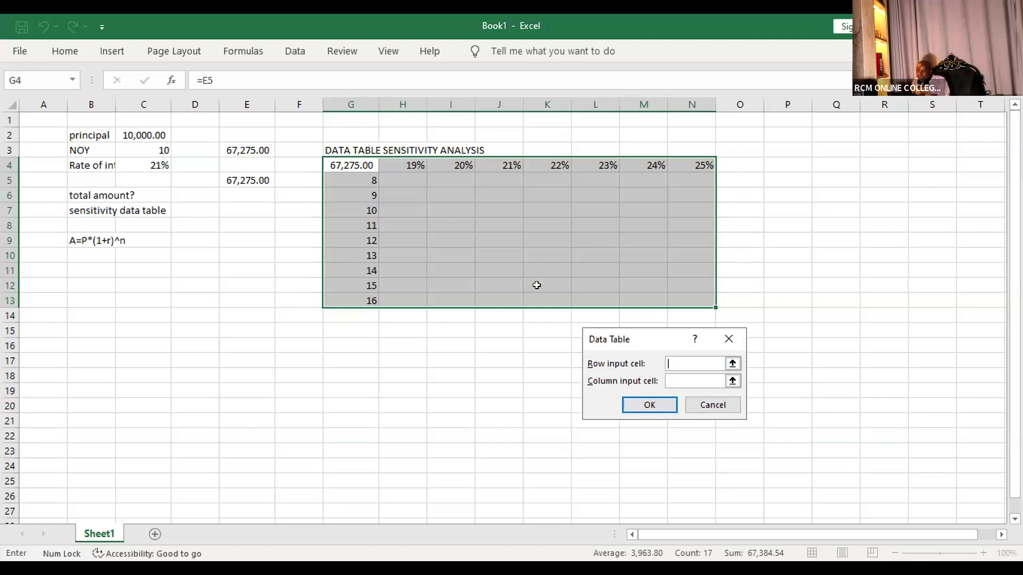
{"action": "left_click", "coordinate": [150, 165]}
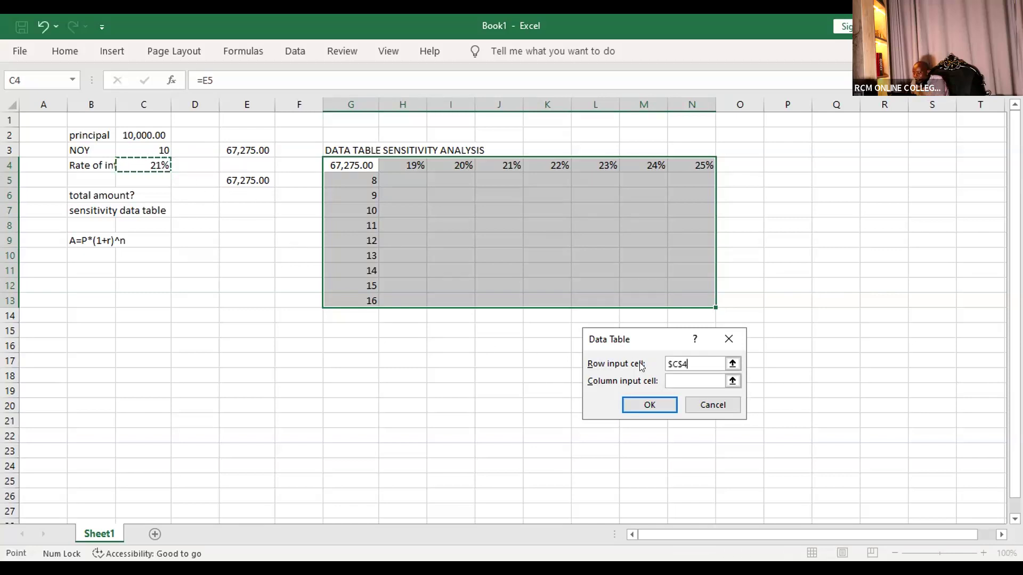
{"action": "left_click", "coordinate": [673, 376]}
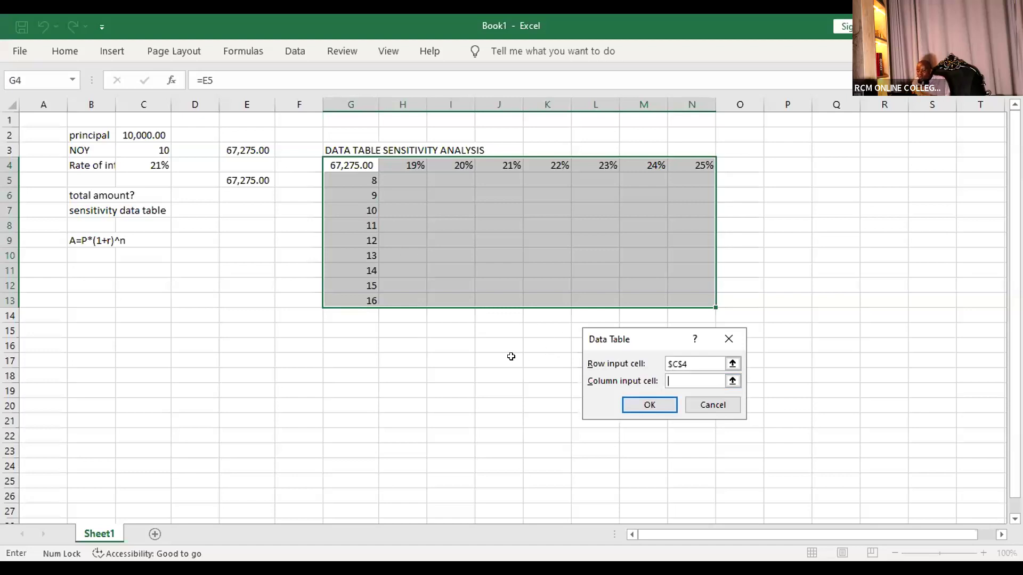
{"action": "left_click", "coordinate": [146, 148]}
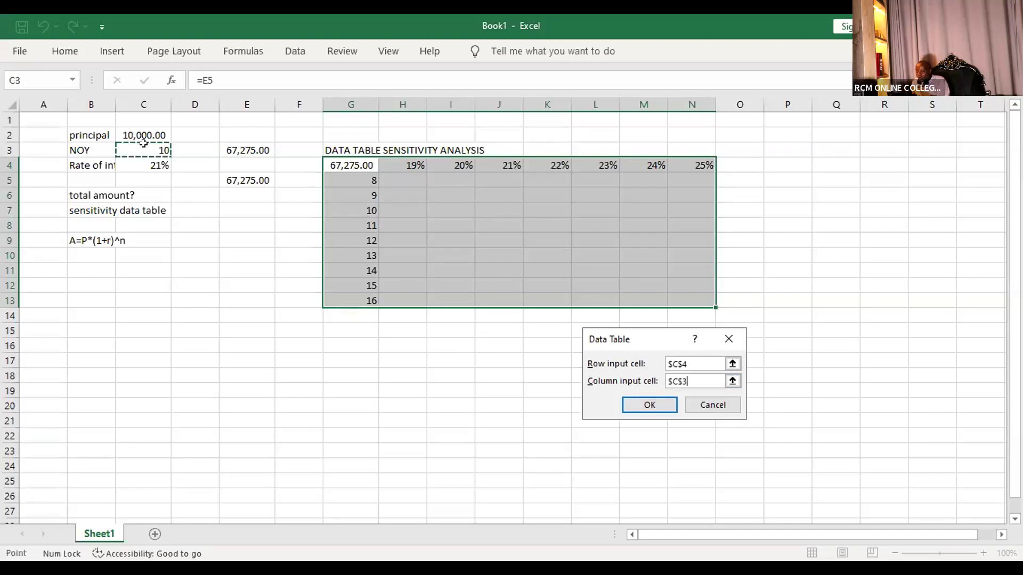
{"action": "left_click", "coordinate": [646, 406]}
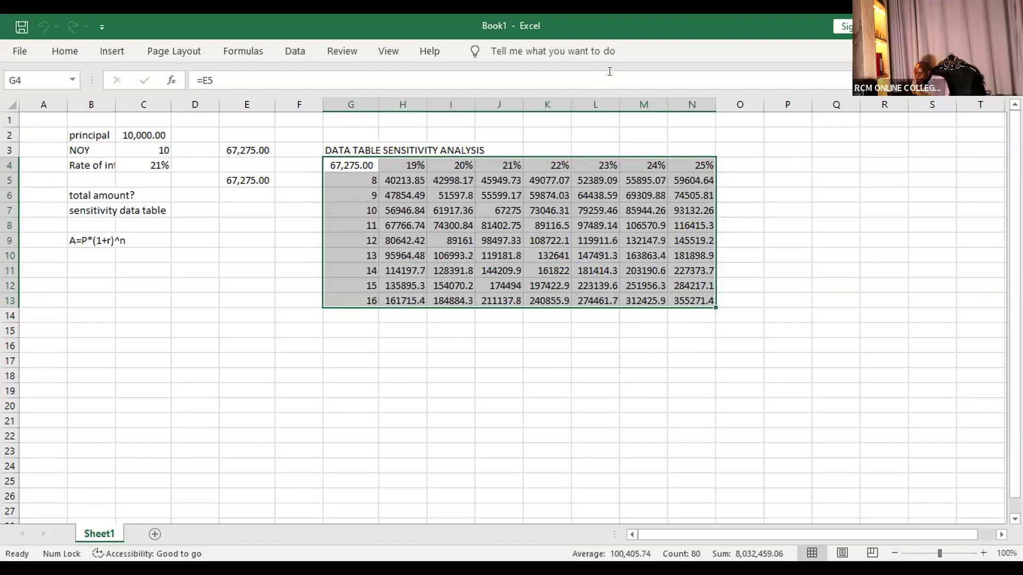
Try to remove the decimal places from the whole range G4:N13, including the rates and years.
{"action": "left_click", "coordinate": [65, 52]}
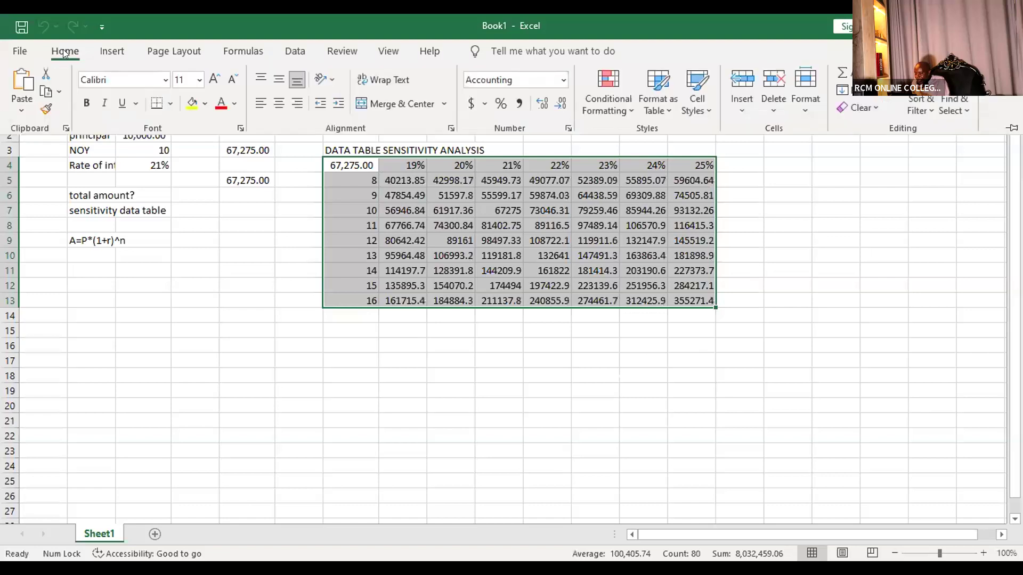
{"action": "left_click", "coordinate": [559, 104]}
{"action": "left_click", "coordinate": [559, 104]}
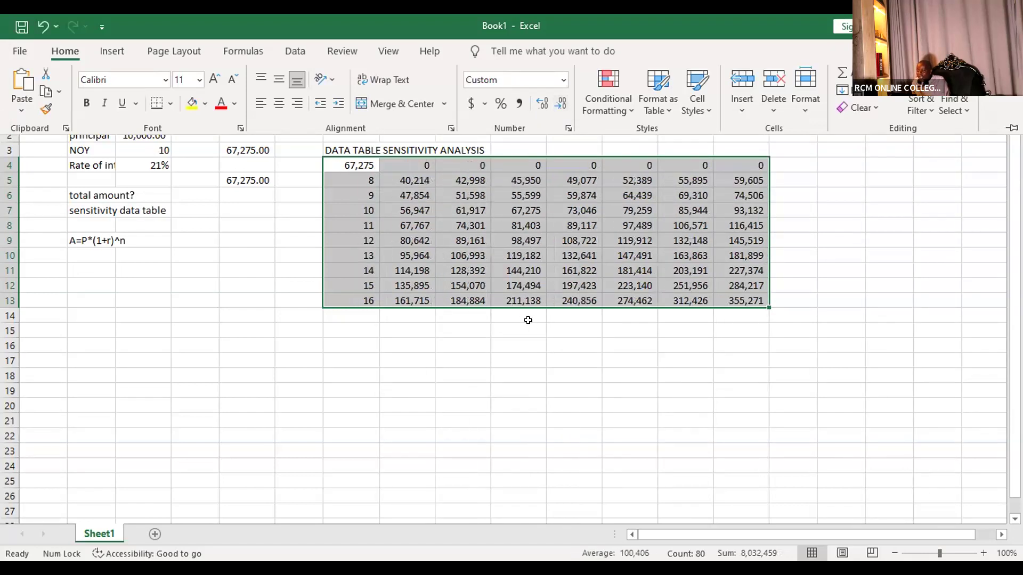
{"action": "left_click", "coordinate": [522, 211]}
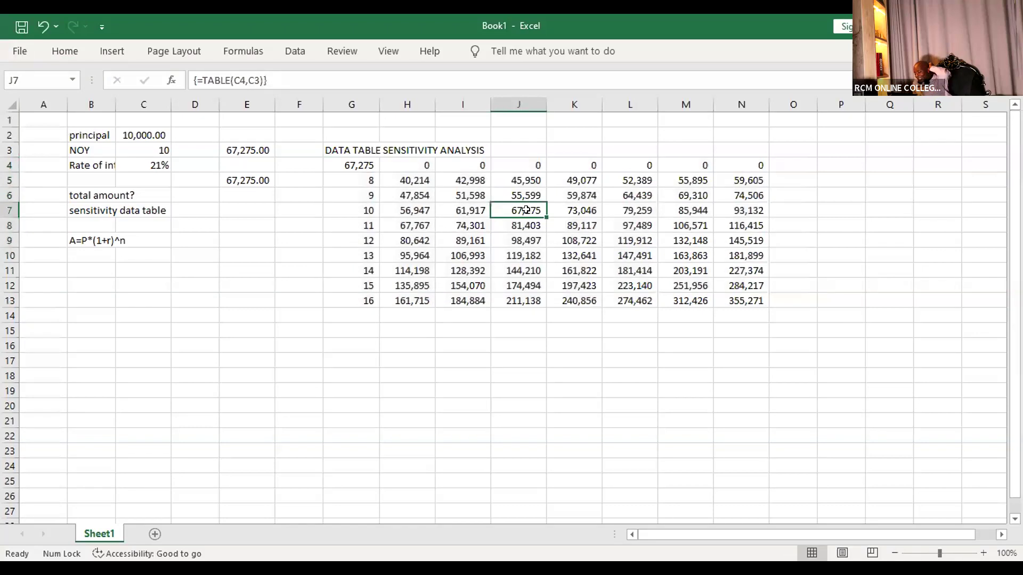
Undo the decimal place reductions on the whole sensitivity table range.
{"action": "left_click", "coordinate": [43, 25]}
{"action": "left_click", "coordinate": [42, 25]}
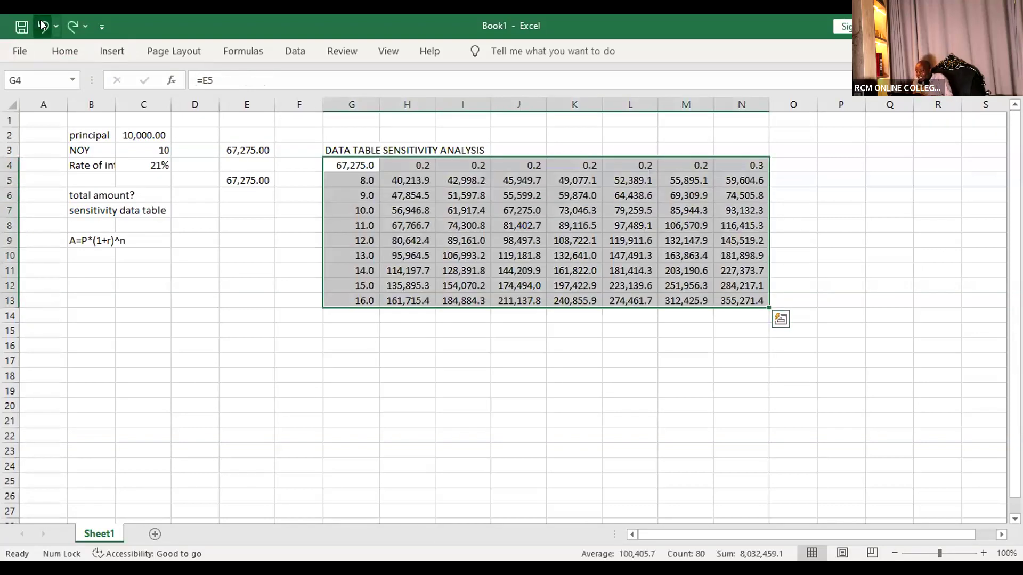
{"action": "left_click", "coordinate": [453, 248]}
Reduce only the data table results in H5:N13 to zero decimal places.
{"action": "left_click_drag", "start_coordinate": [405, 180], "coordinate": [711, 304]}
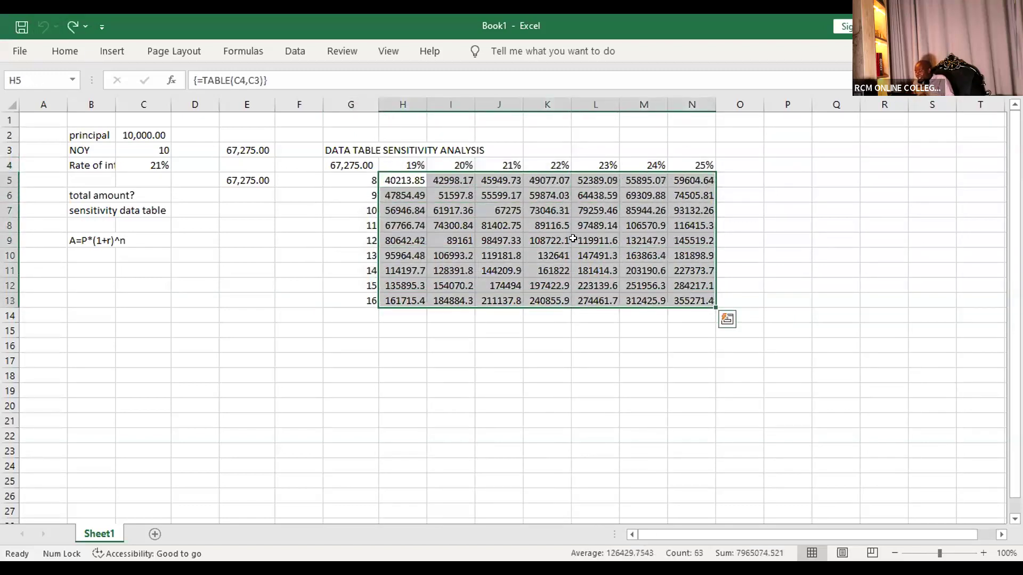
{"action": "left_click", "coordinate": [67, 51]}
{"action": "left_click", "coordinate": [559, 103]}
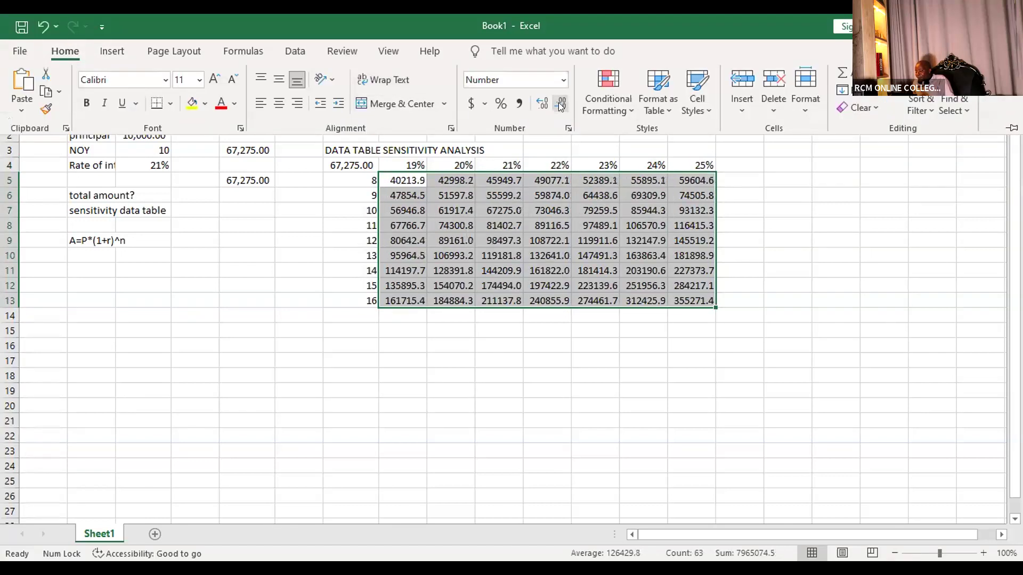
{"action": "left_click", "coordinate": [558, 102]}
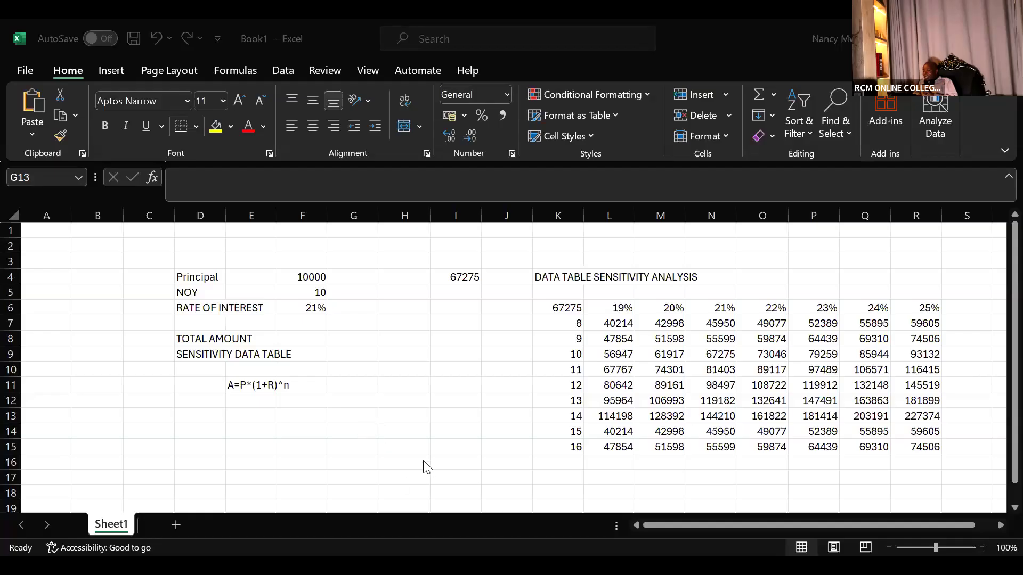
{"action": "scroll", "coordinate": [449, 445], "scroll_direction": "down", "scroll_amount": 1}
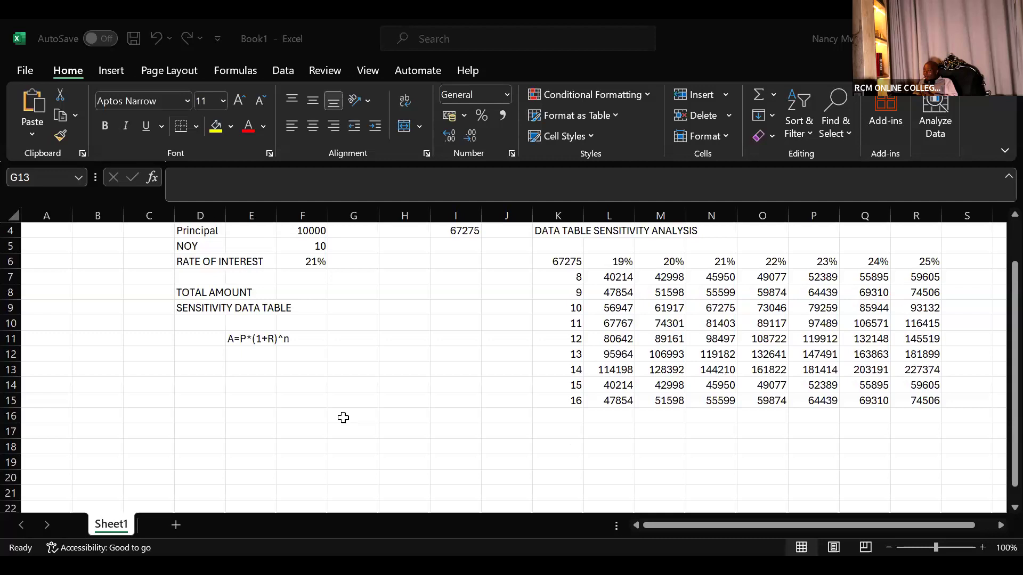
Enter 19 in cell F14 and fill that single cell down to F18.
{"action": "left_click", "coordinate": [302, 385]}
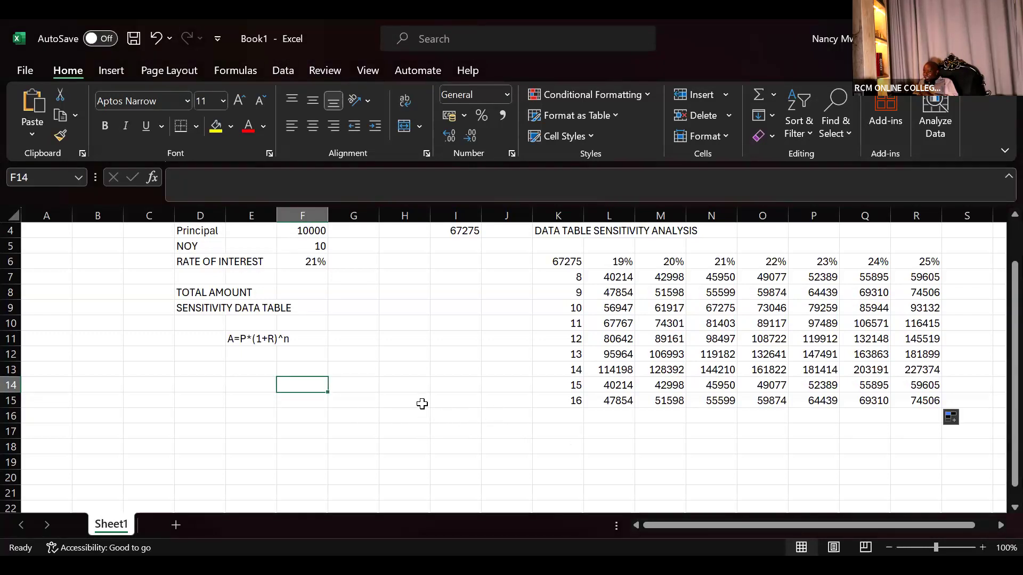
{"action": "type", "text": "19"}
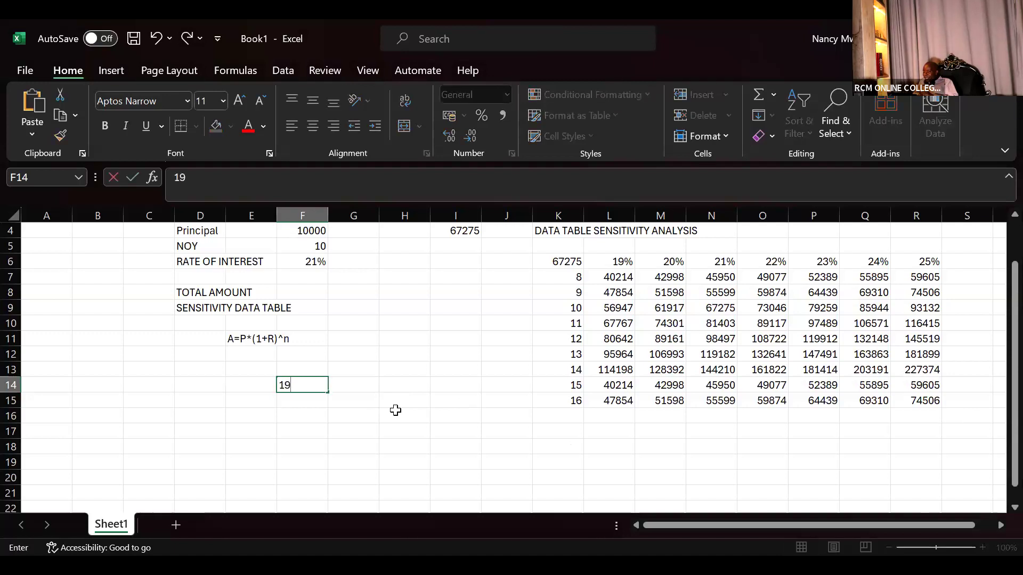
{"action": "key", "text": "Return"}
{"action": "left_click", "coordinate": [319, 388]}
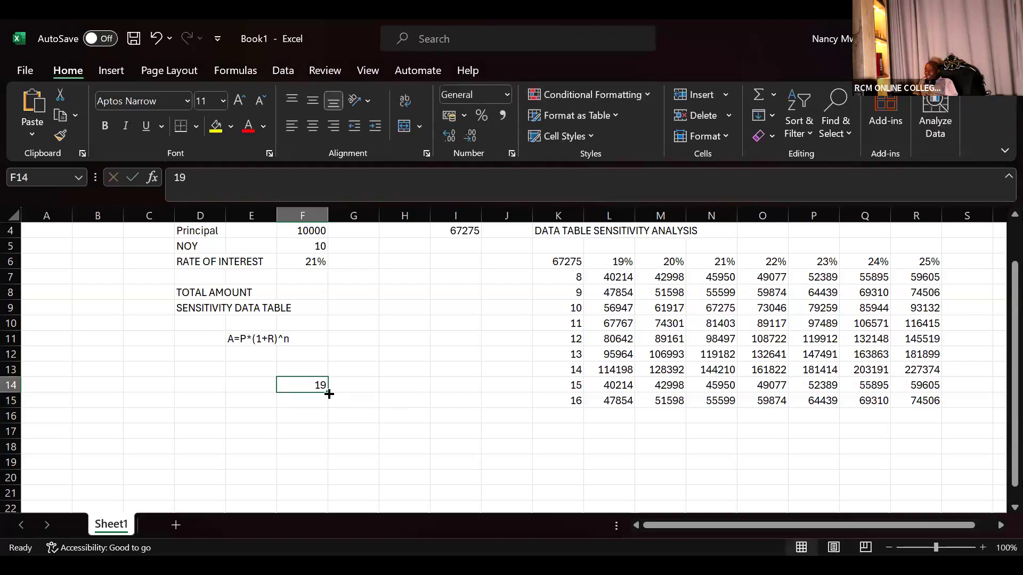
{"action": "left_click_drag", "start_coordinate": [328, 391], "coordinate": [333, 449]}
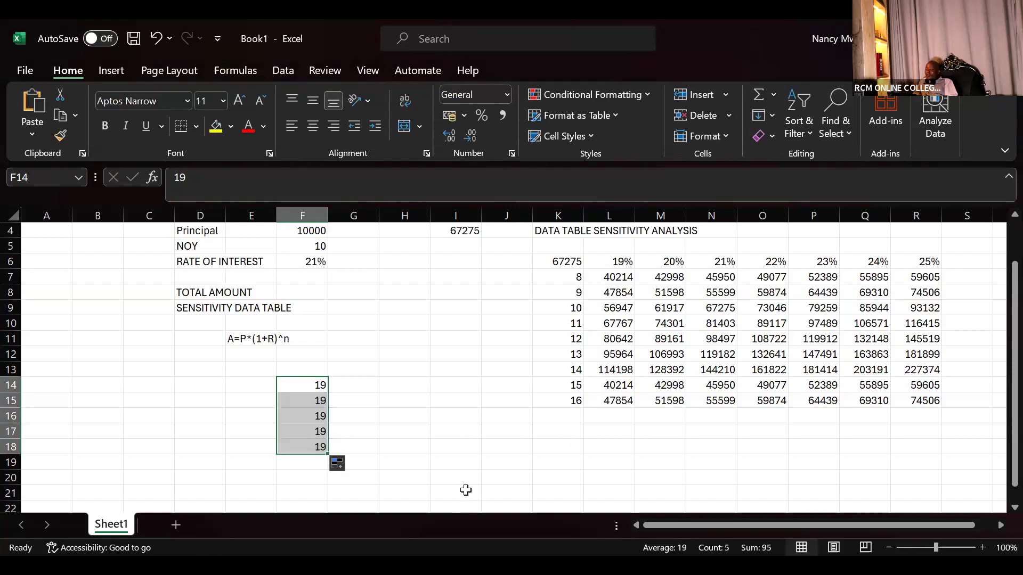
Clear the repeated 19s from F14:F18.
{"action": "left_click", "coordinate": [455, 436]}
{"action": "left_click", "coordinate": [311, 384]}
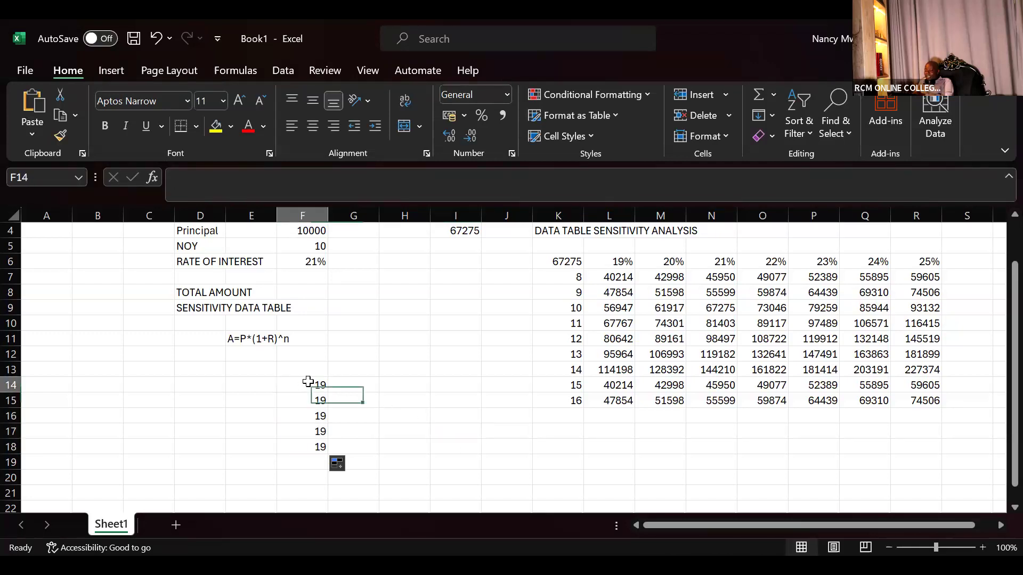
{"action": "key", "text": "Down"}
{"action": "left_click_drag", "start_coordinate": [316, 382], "coordinate": [315, 447]}
{"action": "key", "text": "Delete"}
{"action": "left_click", "coordinate": [308, 387]}
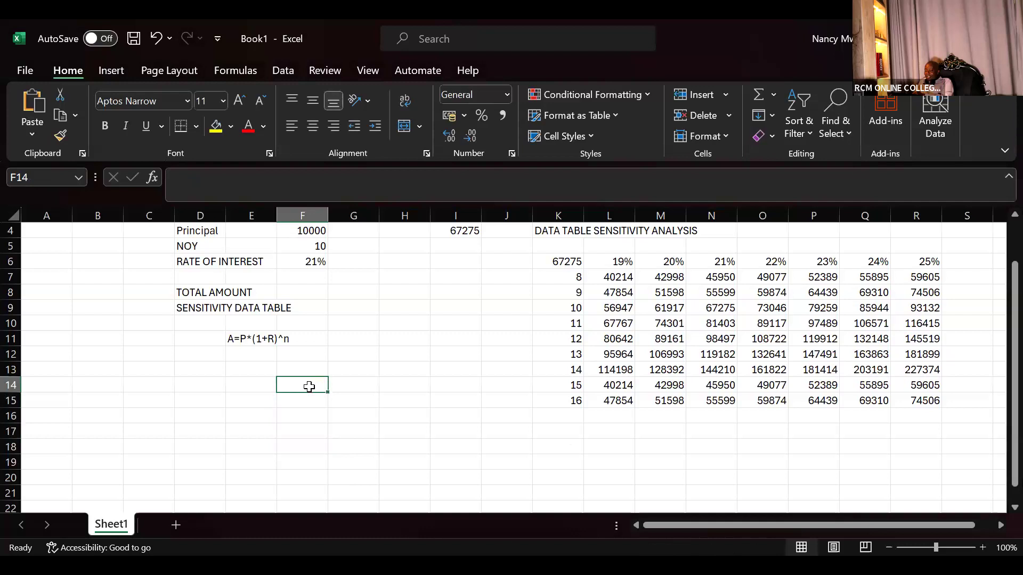
Enter 19 in F14 and 20 in F15 as the start of a series.
{"action": "type", "text": "19"}
{"action": "key", "text": "Return"}
{"action": "type", "text": "20"}
{"action": "key", "text": "Return"}
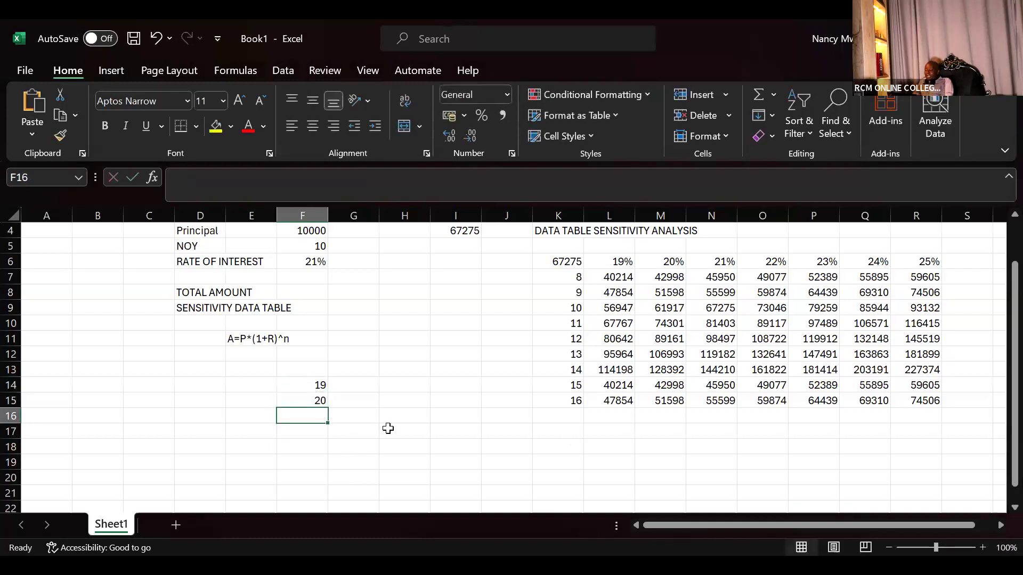
Try to continue the series by filling down into F15 from F14 alone.
{"action": "left_click", "coordinate": [319, 403]}
{"action": "left_click", "coordinate": [320, 385]}
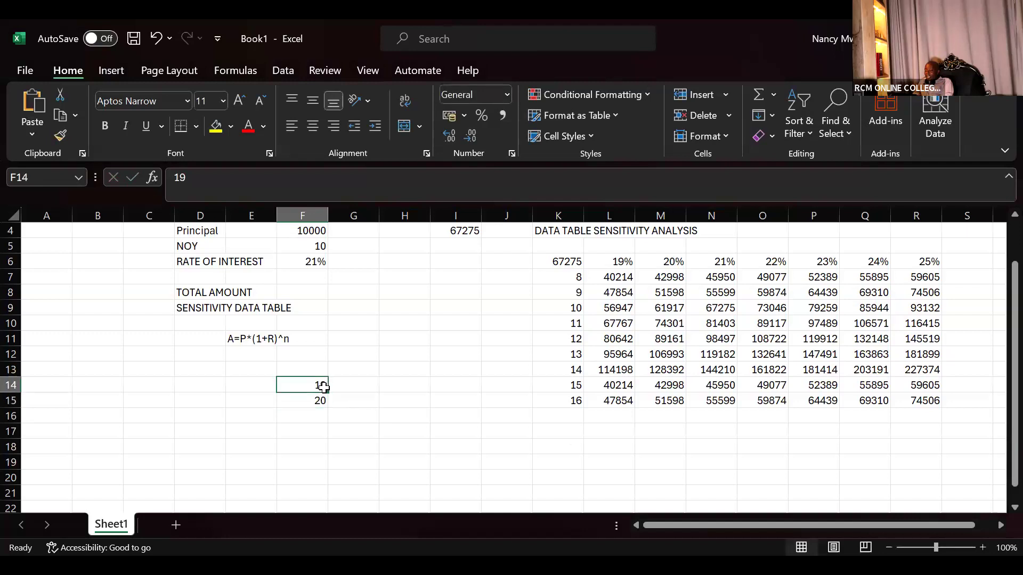
{"action": "mouse_move", "coordinate": [328, 392]}
{"action": "left_mouse_down"}
{"action": "mouse_move", "coordinate": [331, 427]}
{"action": "mouse_move", "coordinate": [330, 408]}
{"action": "left_mouse_up"}
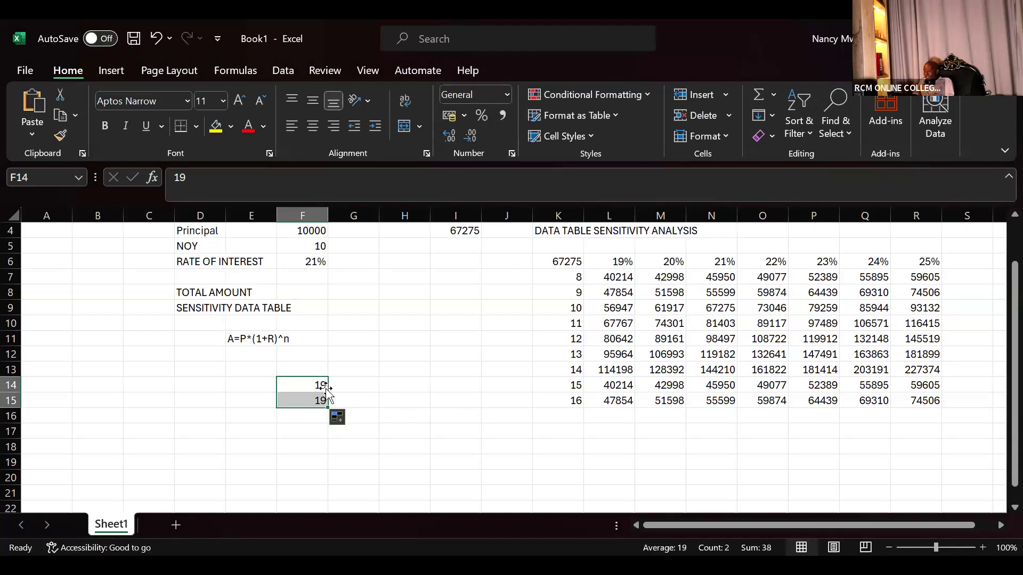
Set F15 to 20 again and fill the series from F14:F15 down to about row 18.
{"action": "left_click", "coordinate": [320, 383]}
{"action": "left_click", "coordinate": [317, 402]}
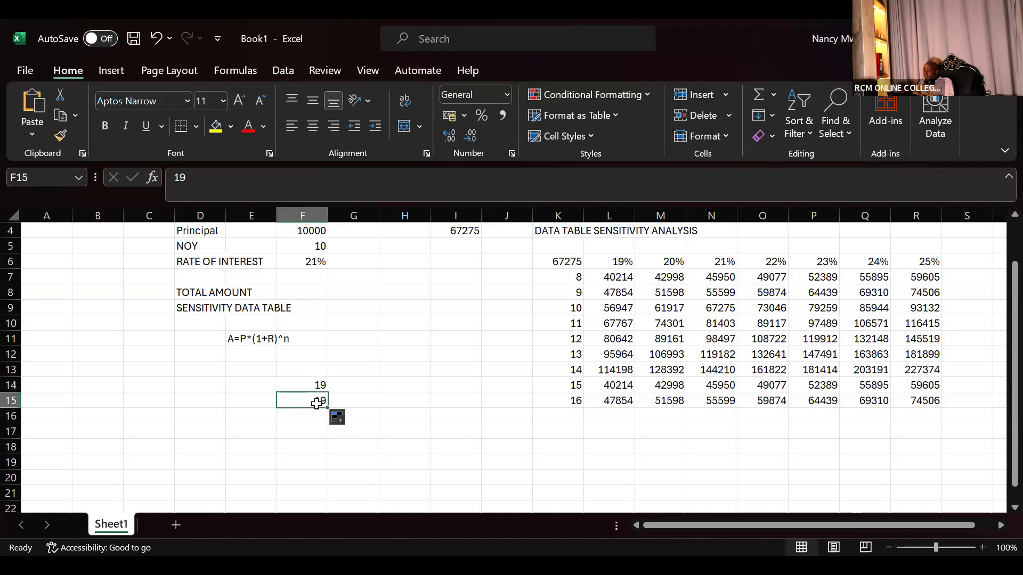
{"action": "type", "text": "20"}
{"action": "key", "text": "Return"}
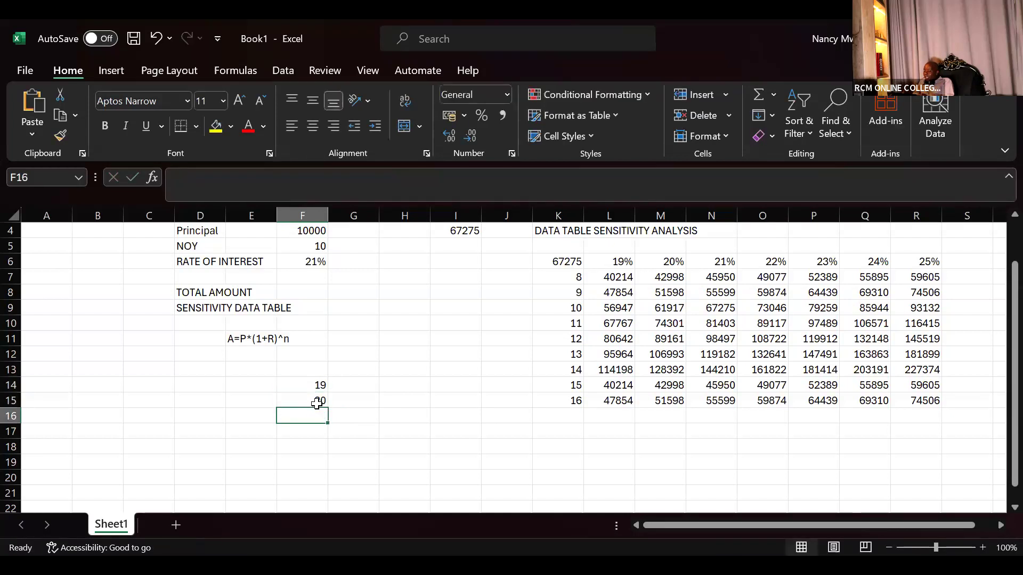
{"action": "left_click", "coordinate": [321, 388]}
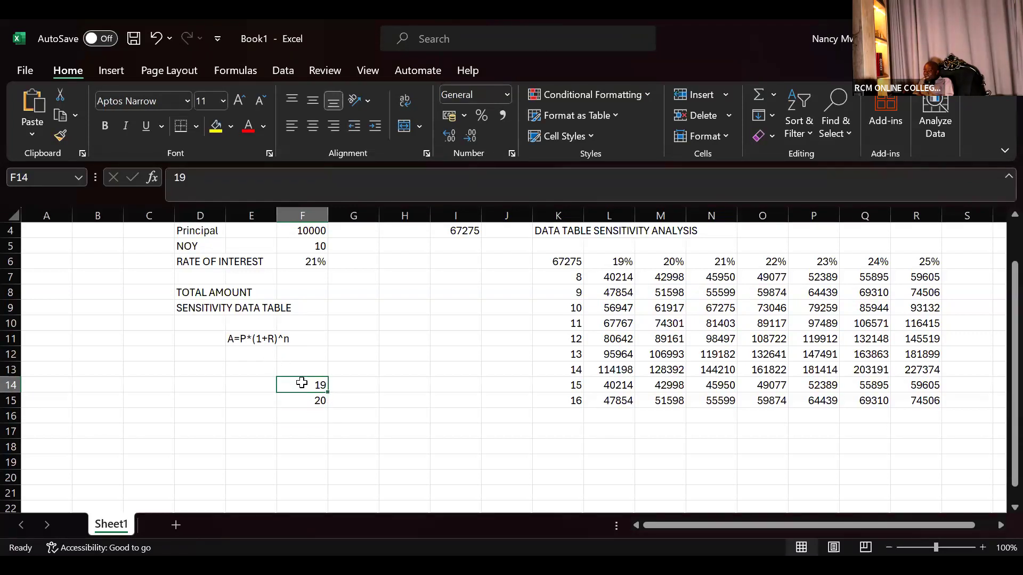
{"action": "left_click_drag", "start_coordinate": [302, 382], "coordinate": [307, 403]}
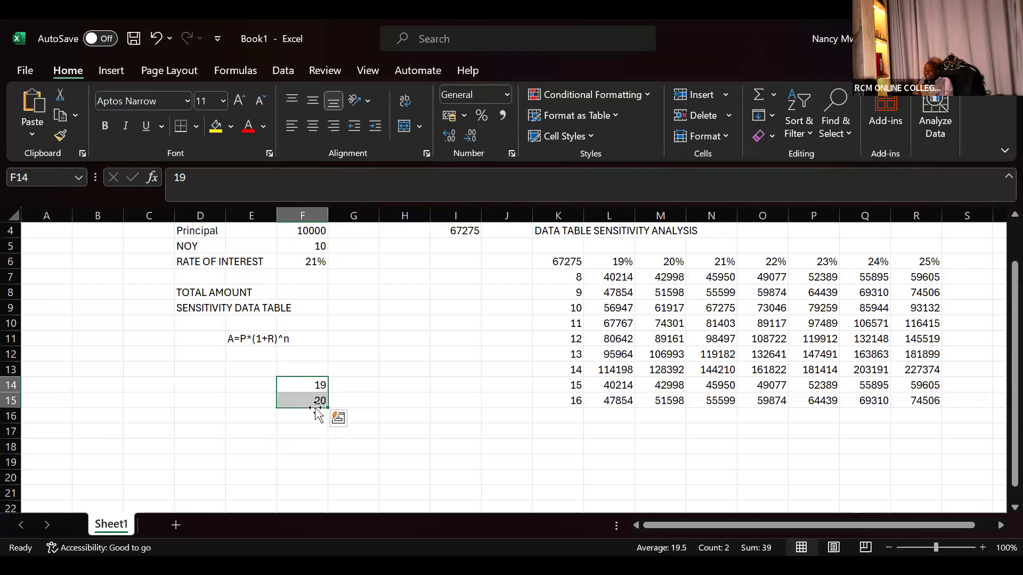
{"action": "left_click_drag", "start_coordinate": [329, 407], "coordinate": [321, 447]}
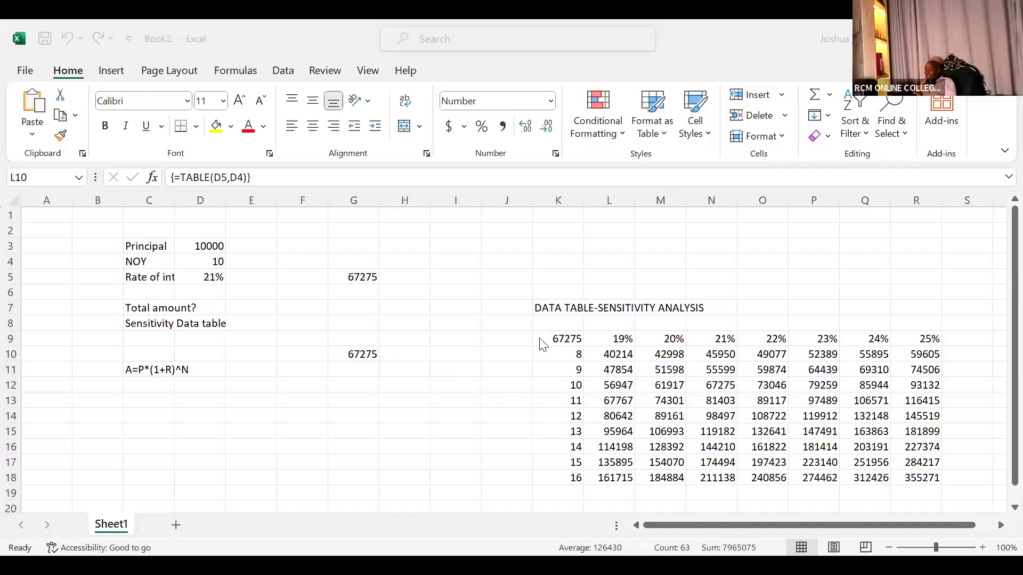
In Book2, delete the sensitivity analysis title in K7 and clear the whole data table in K9:R18.
{"action": "left_click", "coordinate": [539, 307]}
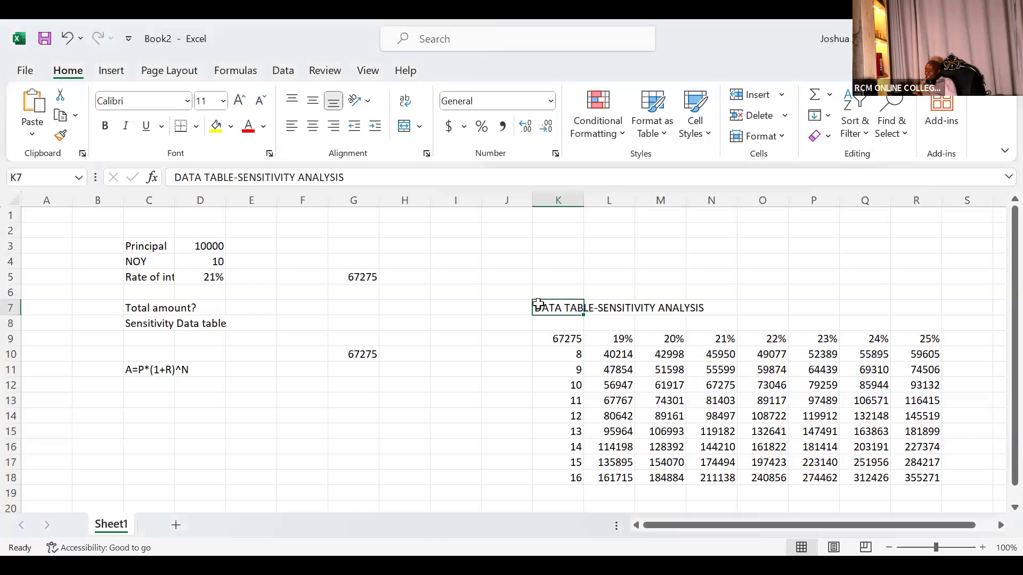
{"action": "key", "text": "Delete"}
{"action": "left_click", "coordinate": [562, 336]}
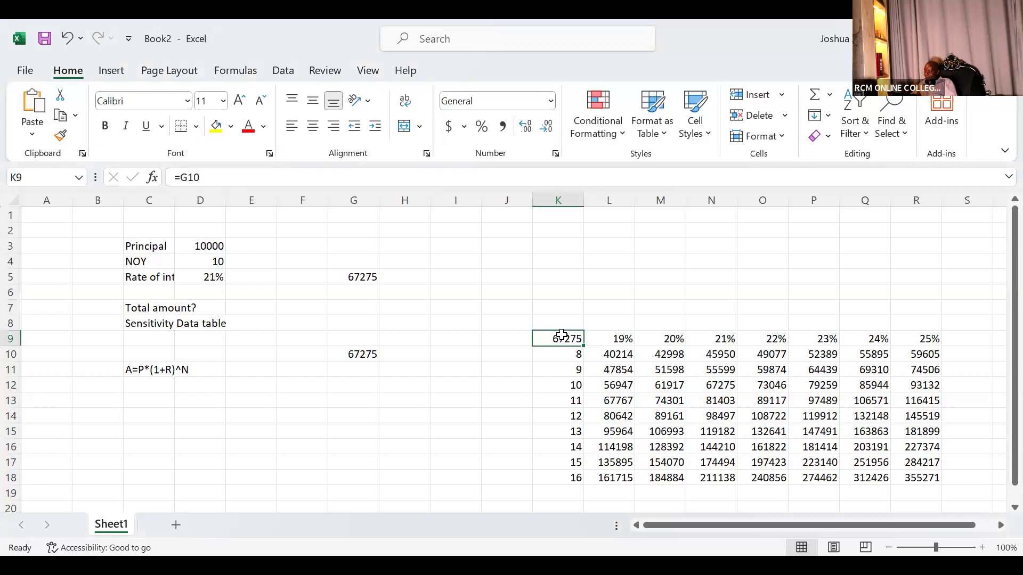
{"action": "key", "text": "ctrl+shift+Right"}
{"action": "key", "text": "ctrl+shift+Down"}
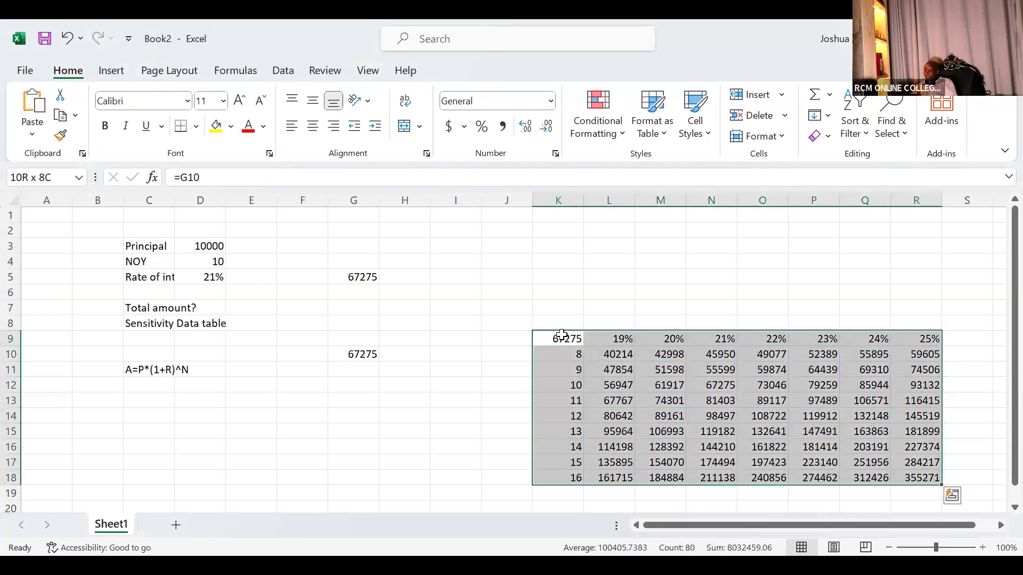
{"action": "key", "text": "Delete"}
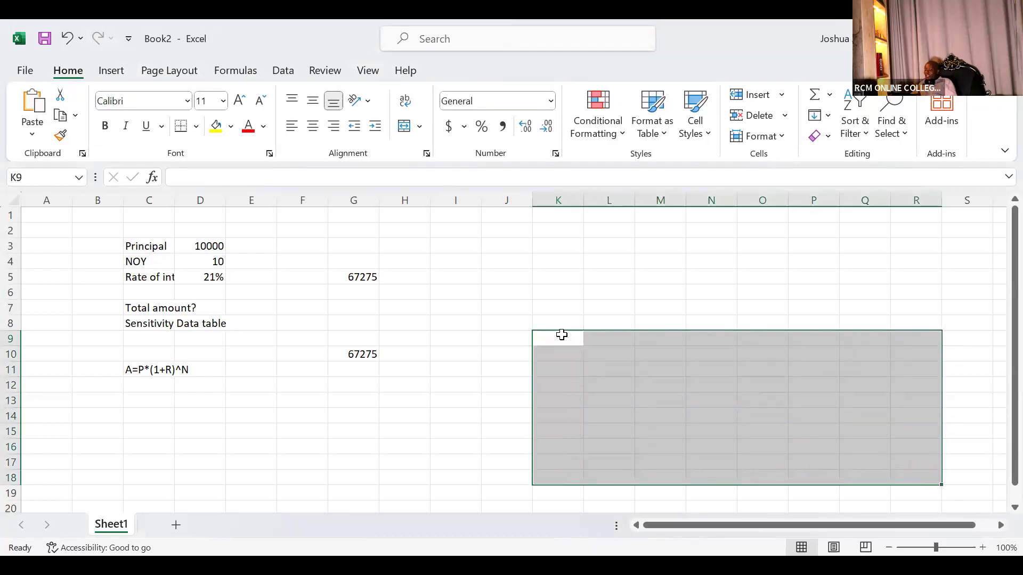
Clear the contents of column G and of rows 7, 8 and 11, keeping the principal, NOY and rate inputs.
{"action": "left_click", "coordinate": [356, 198]}
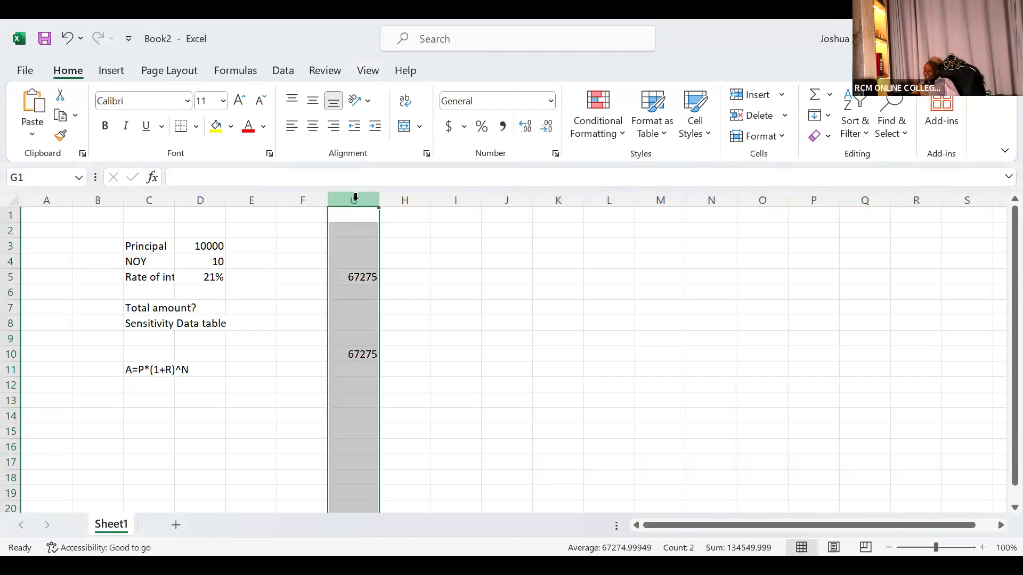
{"action": "key", "text": "Delete"}
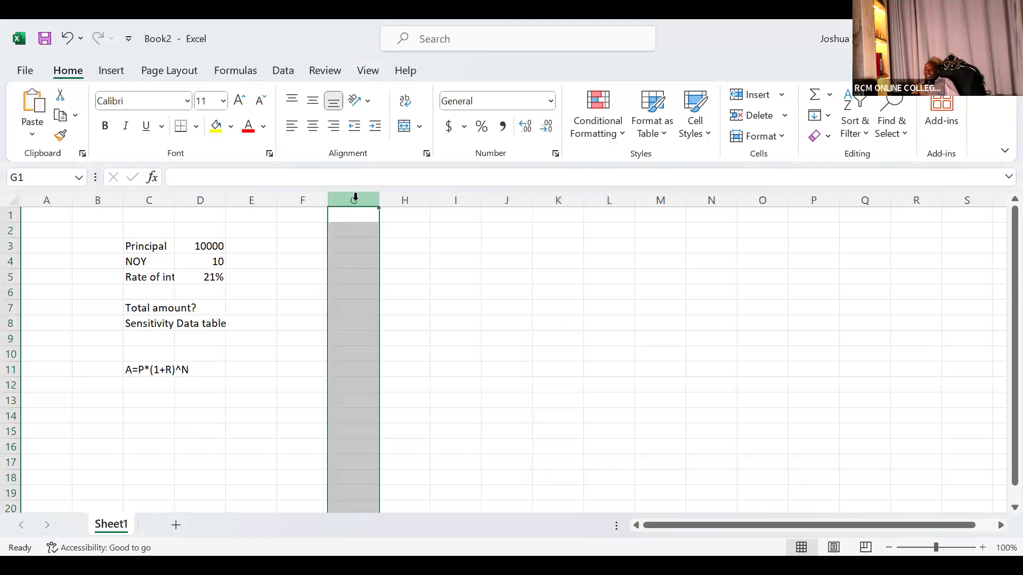
{"action": "left_click", "coordinate": [12, 307]}
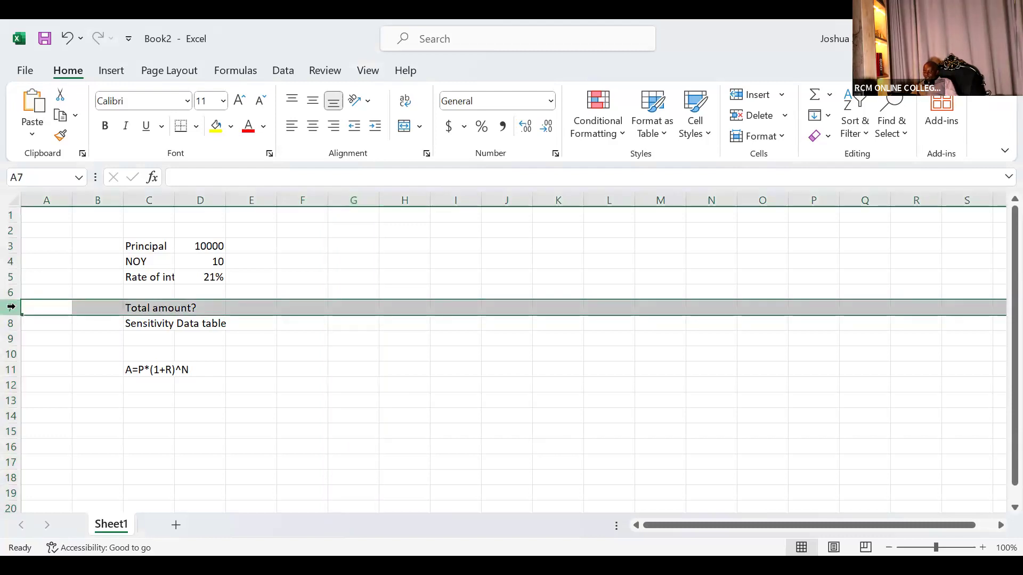
{"action": "left_click_drag", "start_coordinate": [9, 301], "coordinate": [9, 305]}
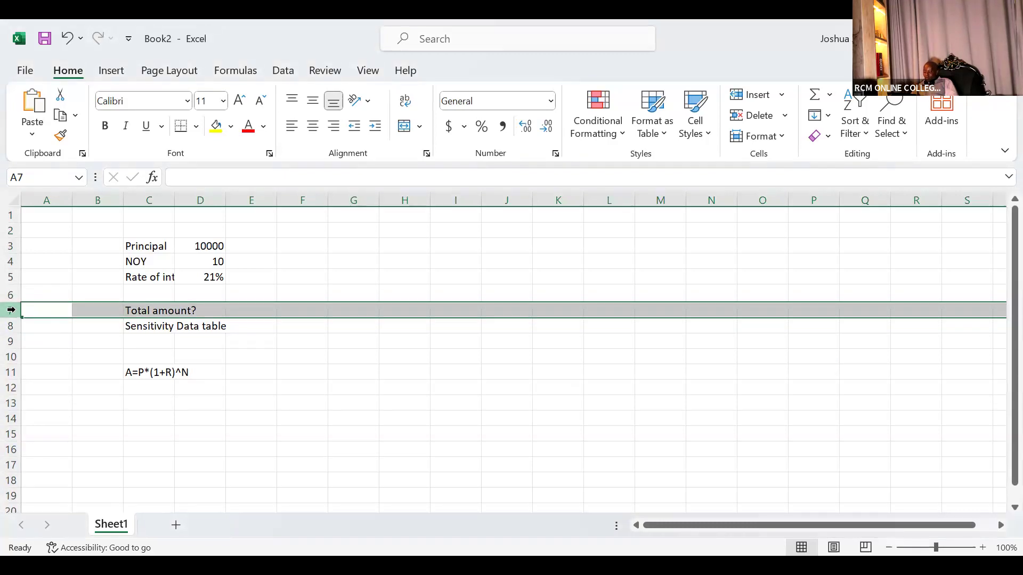
{"action": "left_click", "coordinate": [12, 329], "text": "ctrl"}
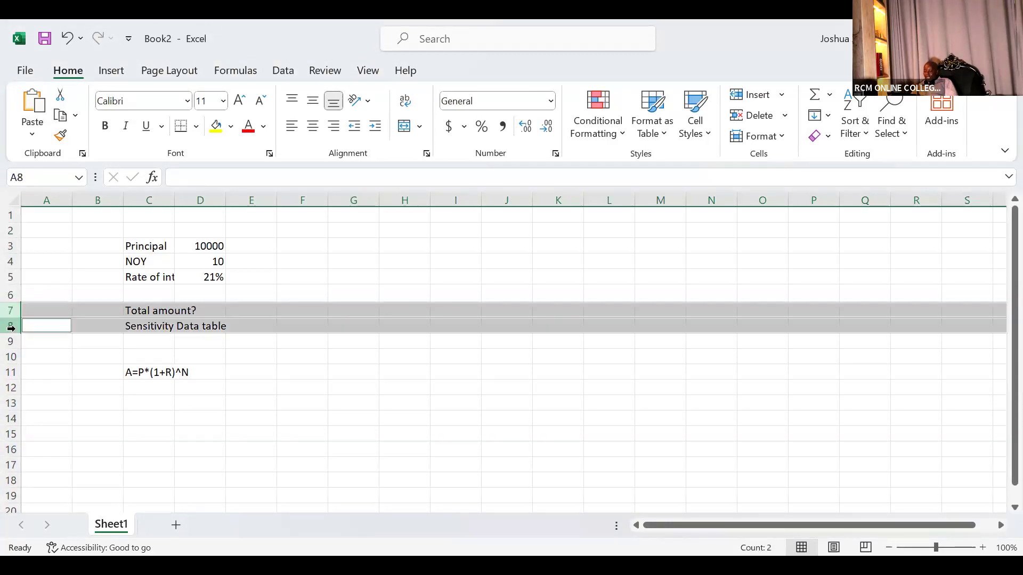
{"action": "left_click", "coordinate": [12, 371], "text": "ctrl"}
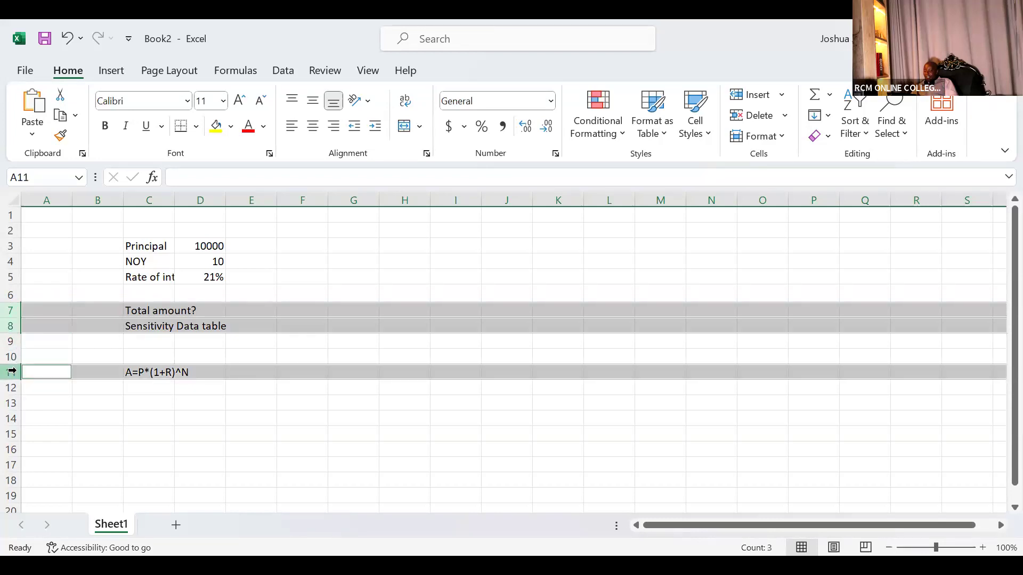
{"action": "key", "text": "Delete"}
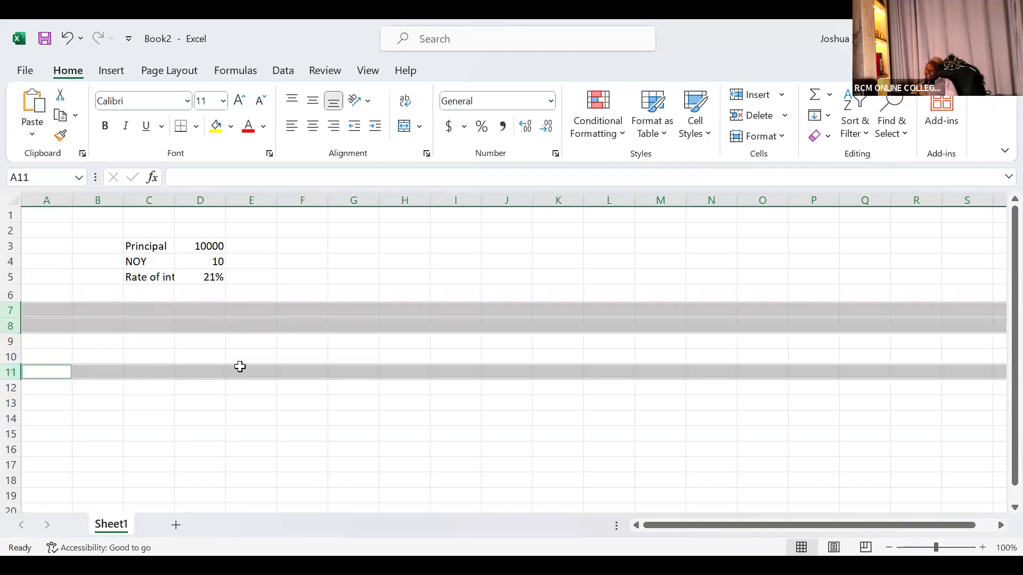
{"action": "left_click", "coordinate": [277, 381]}
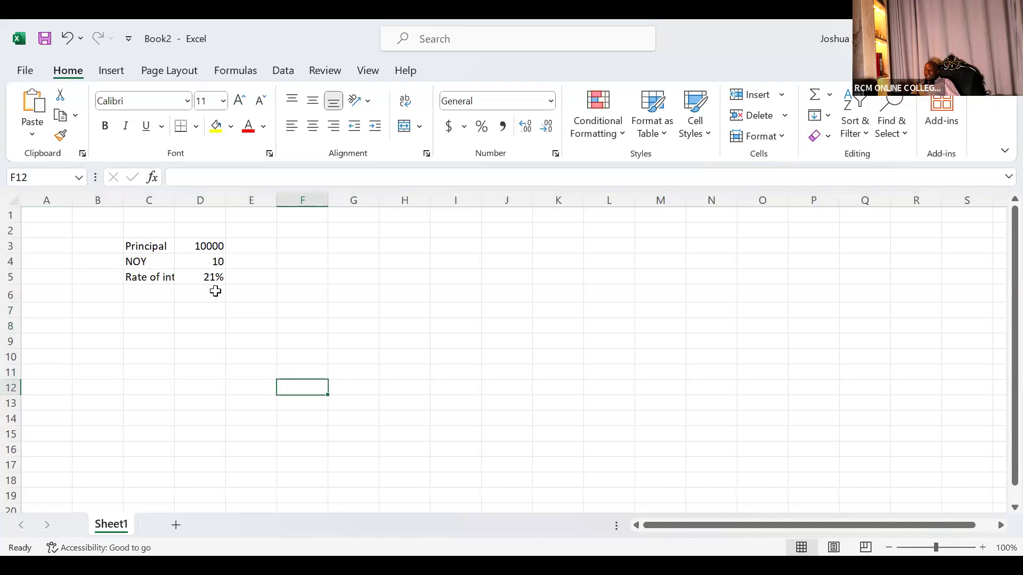
Set the principal in D3 to 10000000 and apply the comma number style to it.
{"action": "left_click", "coordinate": [214, 247]}
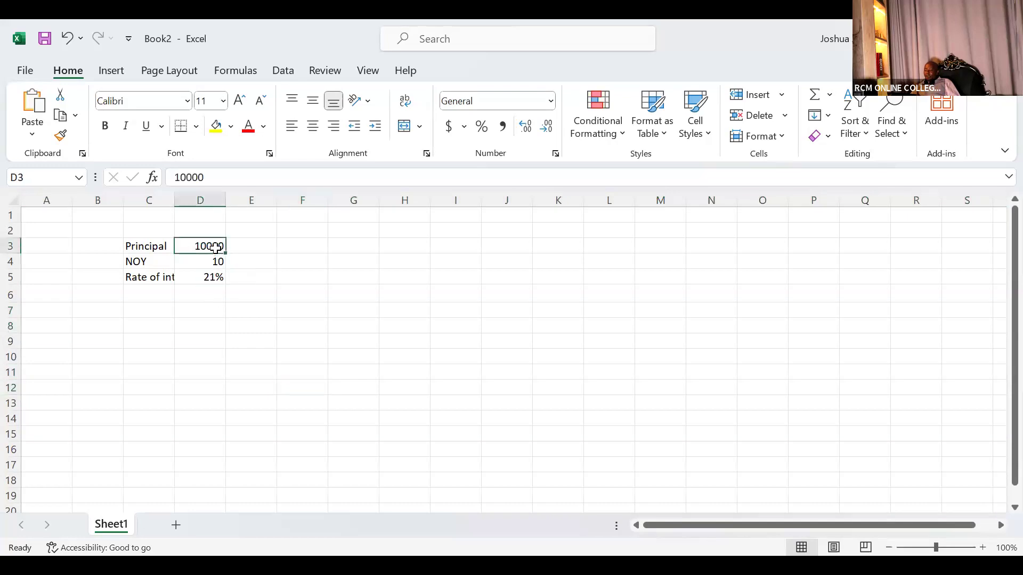
{"action": "double_click", "coordinate": [207, 248]}
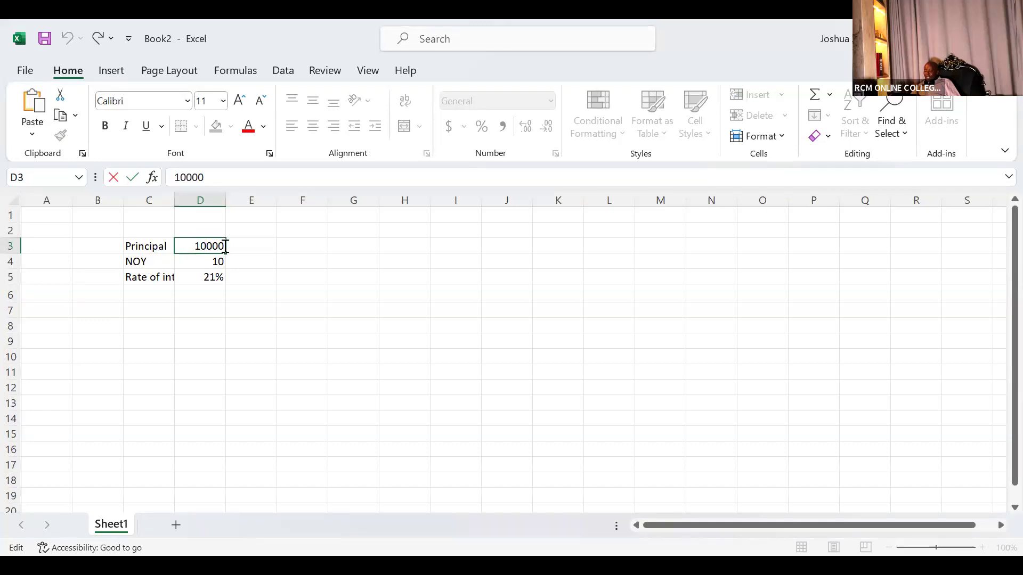
{"action": "type", "text": "000"}
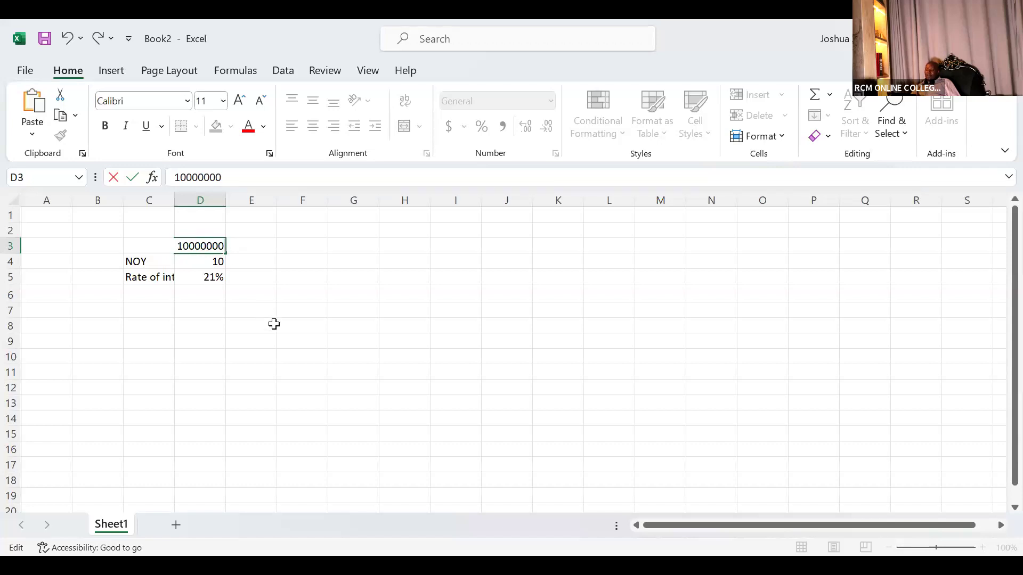
{"action": "left_click", "coordinate": [274, 325]}
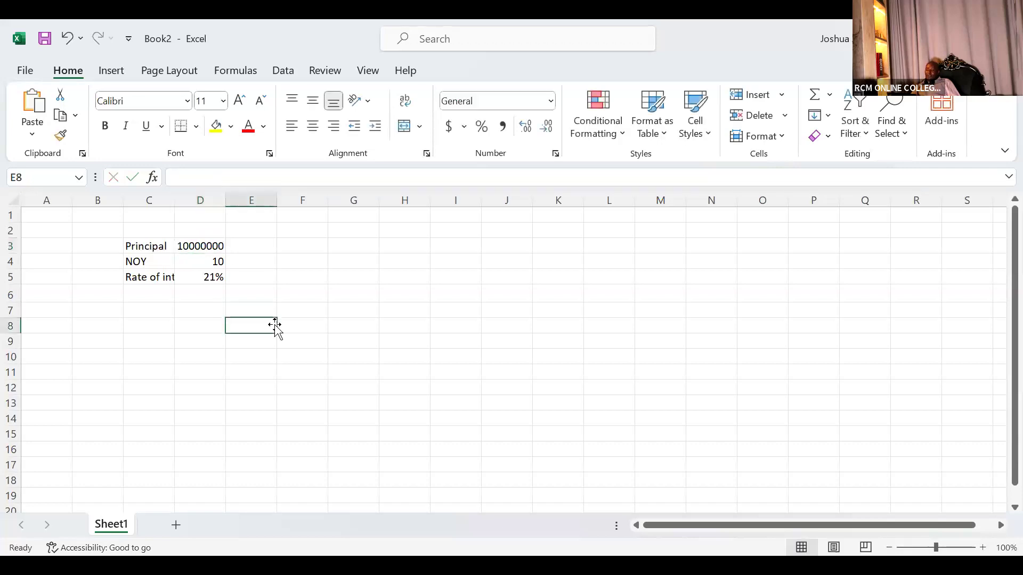
{"action": "left_click", "coordinate": [203, 246]}
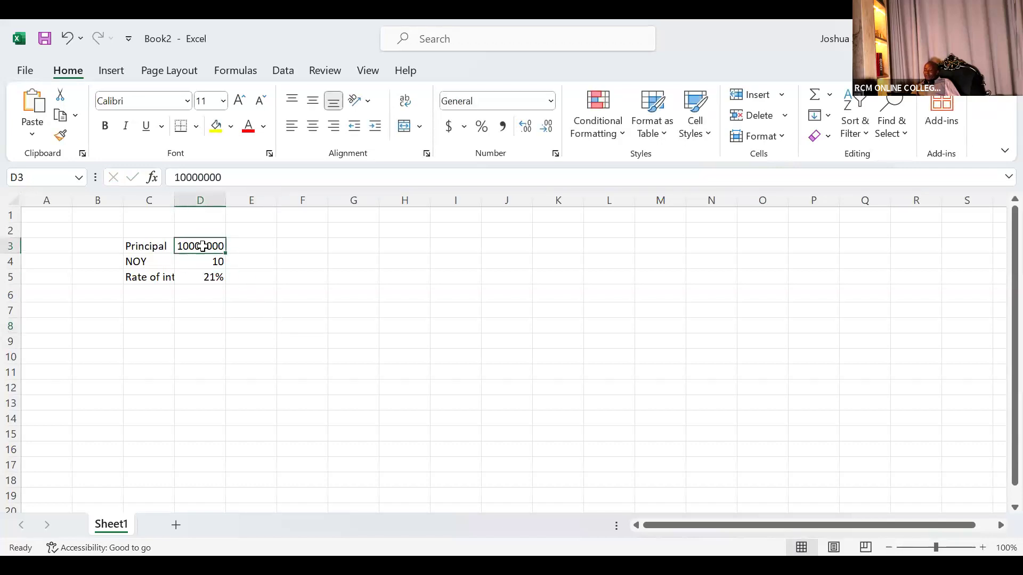
{"action": "left_click", "coordinate": [504, 127]}
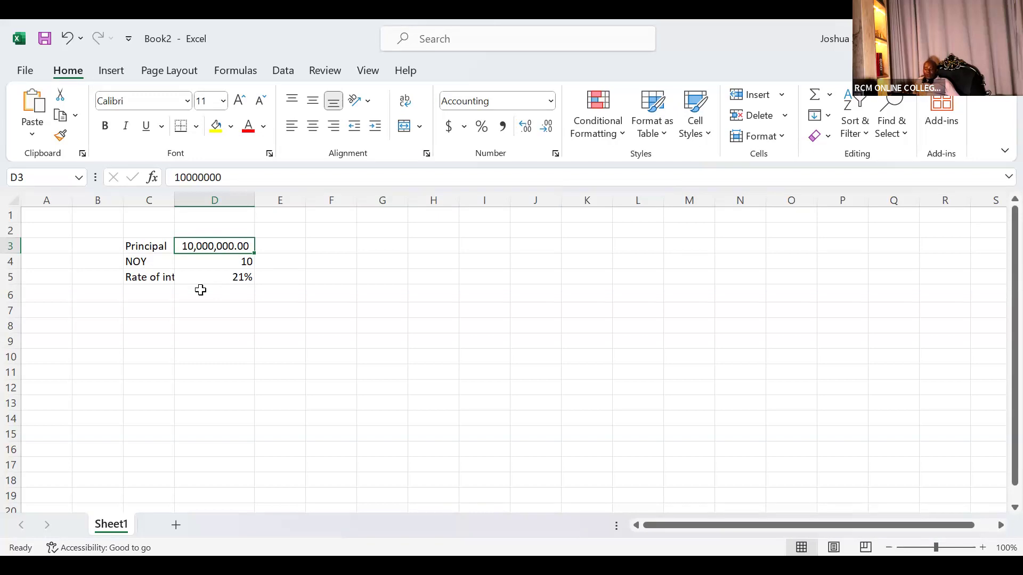
Label C6 as NOM and calculate the number of months in D6 with the formula =D4*12.
{"action": "left_click", "coordinate": [140, 295]}
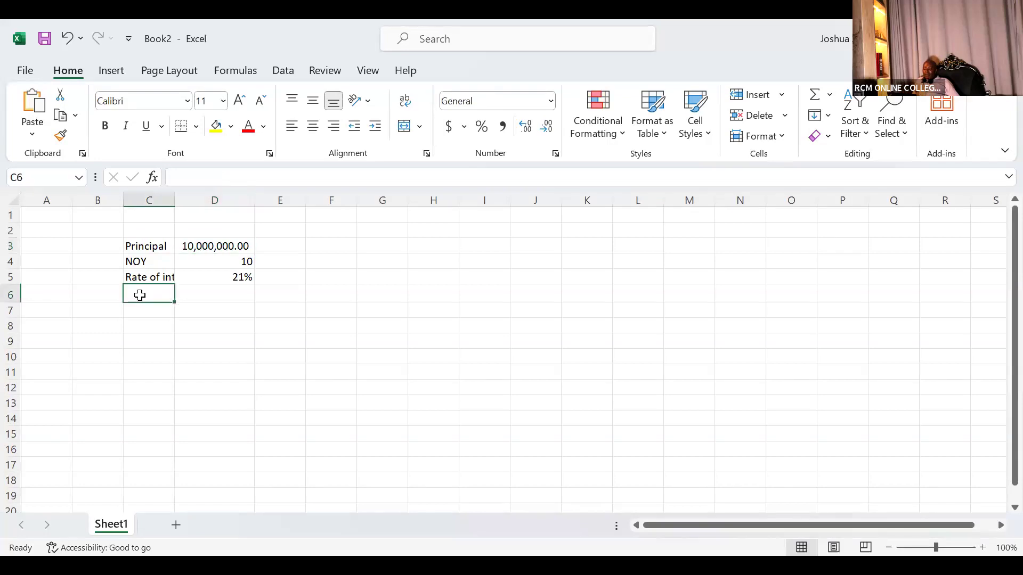
{"action": "type", "text": "n"}
{"action": "key", "text": "BackSpace"}
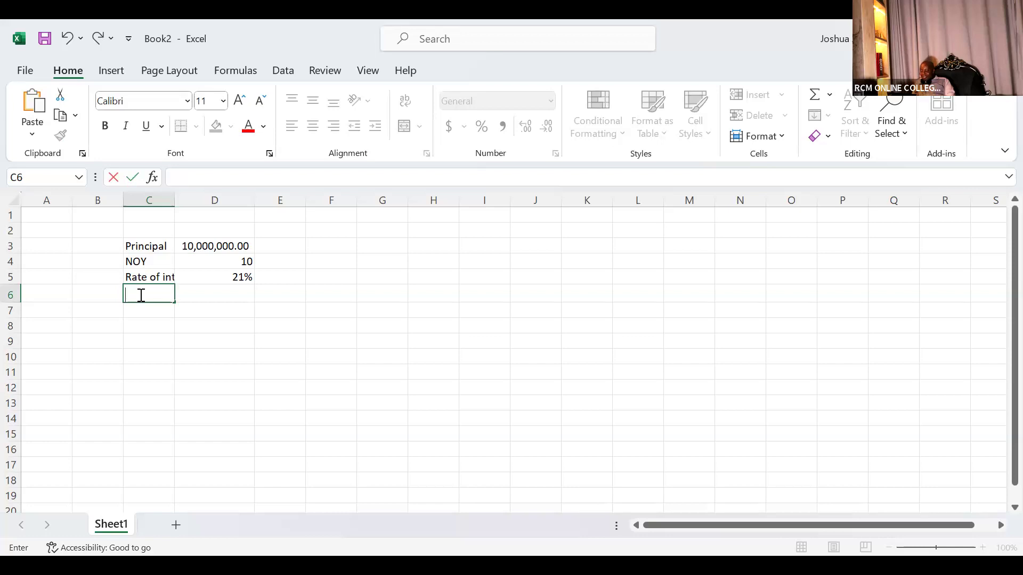
{"action": "type", "text": "NOM"}
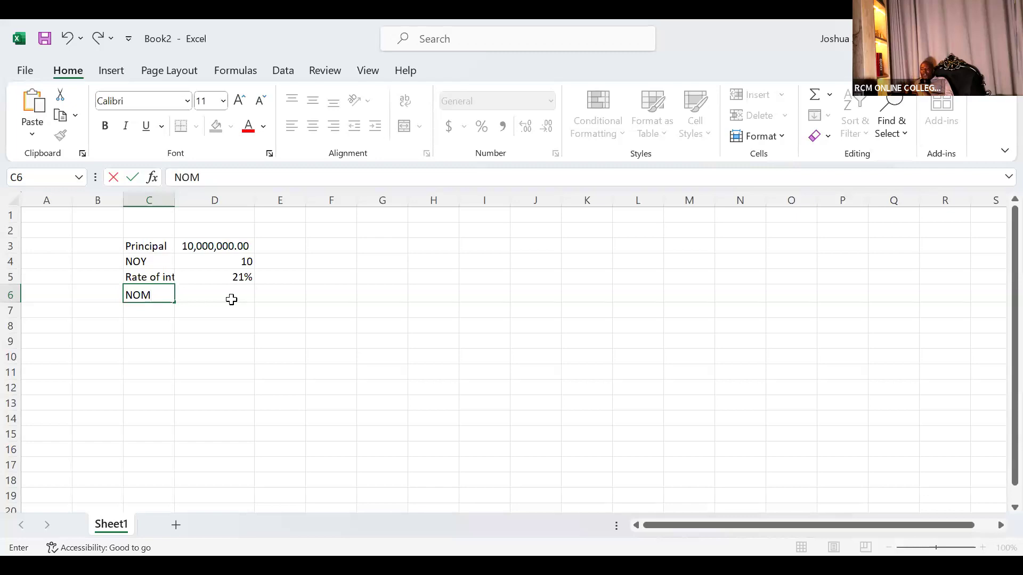
{"action": "left_click", "coordinate": [231, 300]}
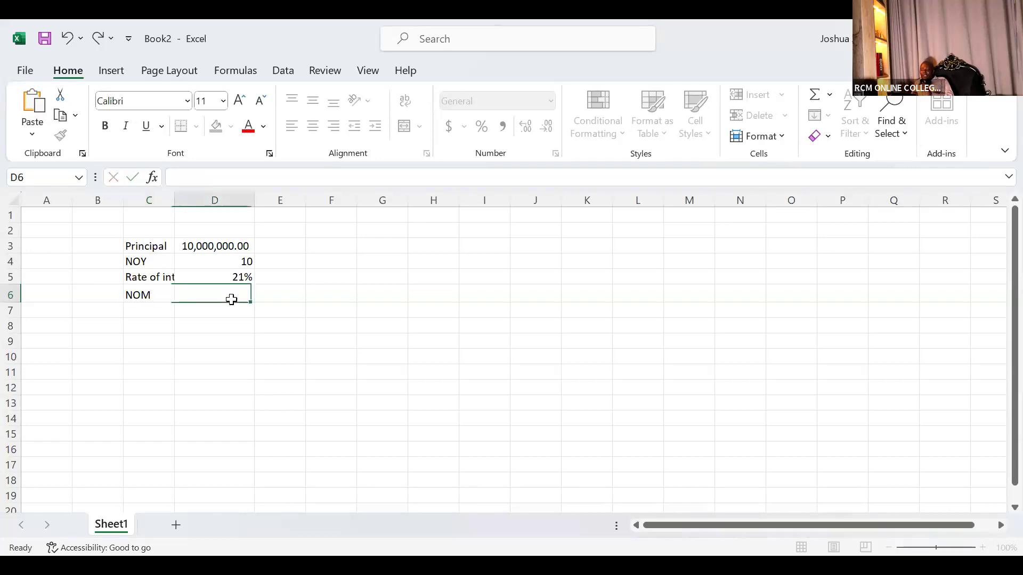
{"action": "type", "text": "="}
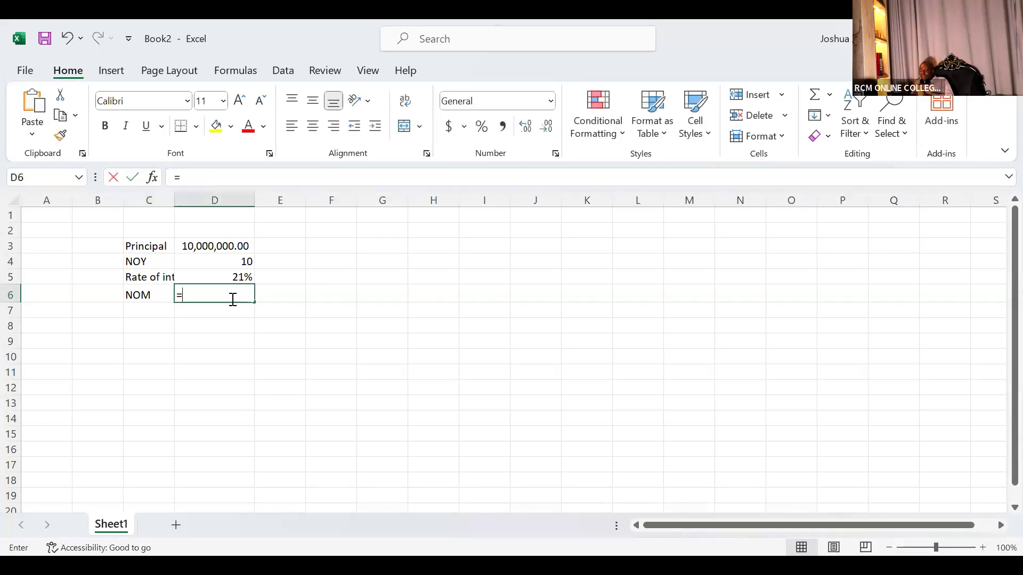
{"action": "left_click", "coordinate": [244, 265]}
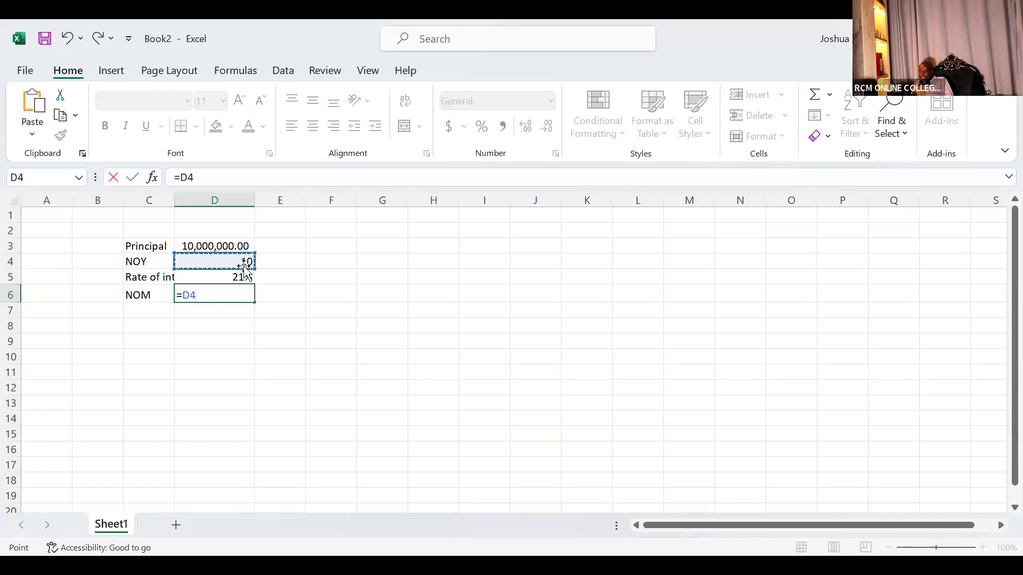
{"action": "type", "text": "*"}
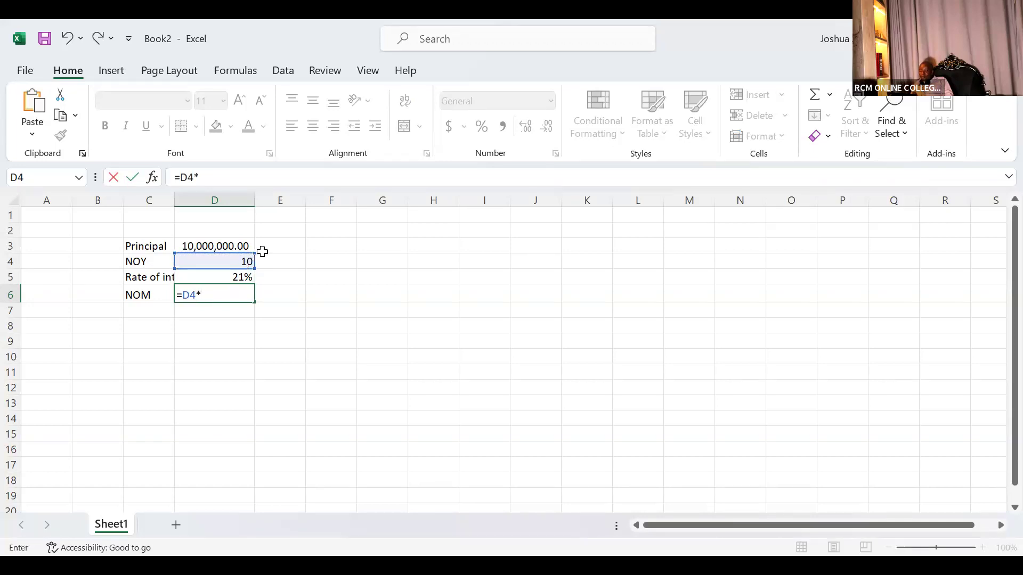
{"action": "type", "text": "12"}
{"action": "key", "text": "Return"}
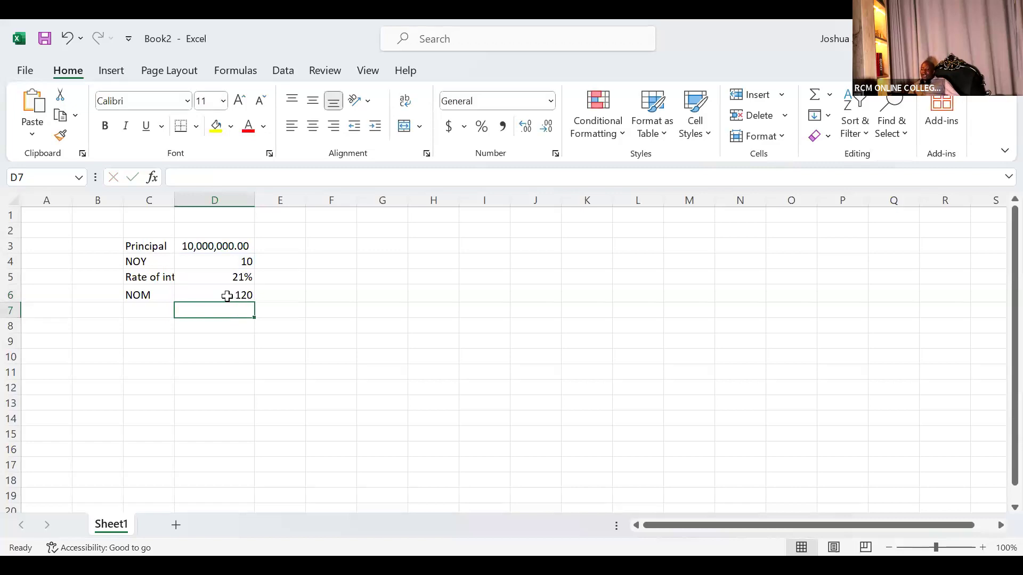
Enter the label MONTHLY INTEREST in C7 below the NOM row.
{"action": "left_click", "coordinate": [143, 316]}
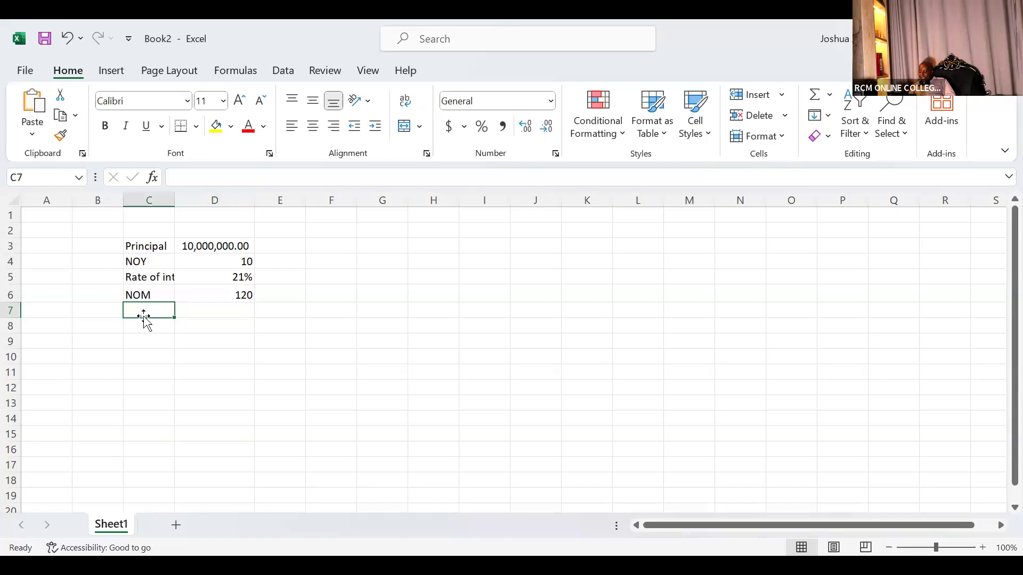
{"action": "type", "text": "m"}
{"action": "key", "text": "BackSpace"}
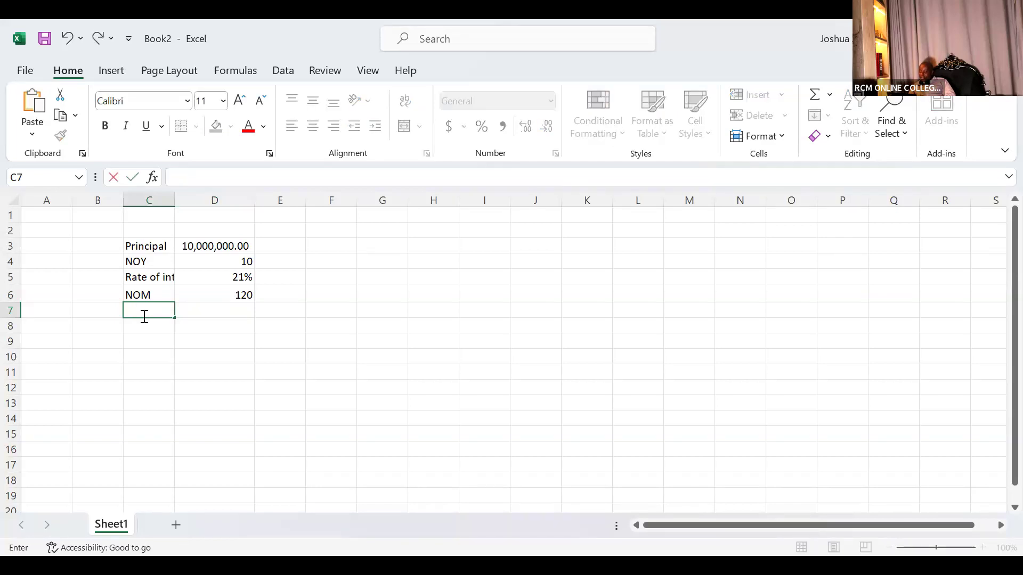
{"action": "type", "text": "MONTHY"}
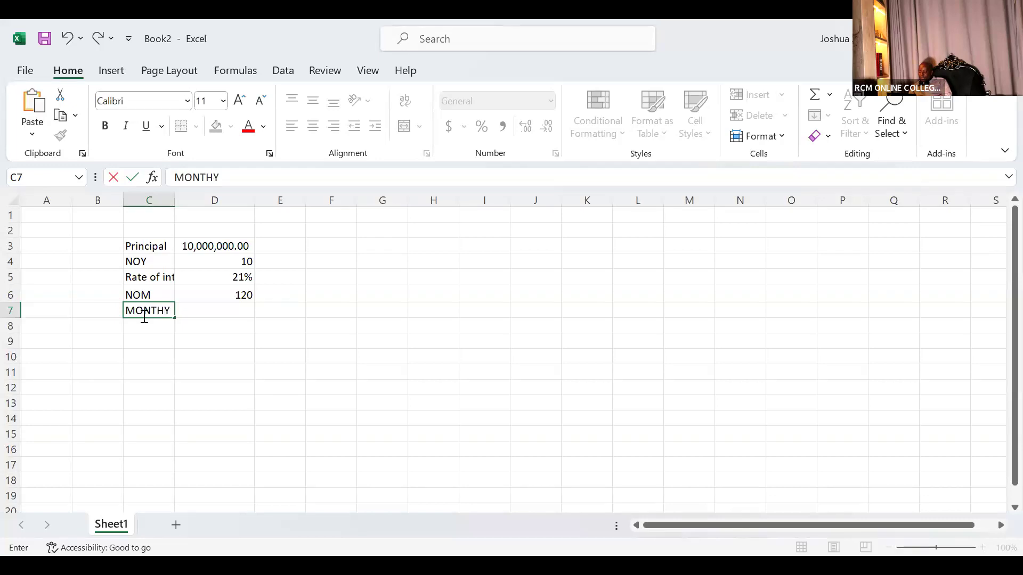
{"action": "key", "text": "BackSpace"}
{"action": "key", "text": "BackSpace"}
{"action": "type", "text": "LY INTER"}
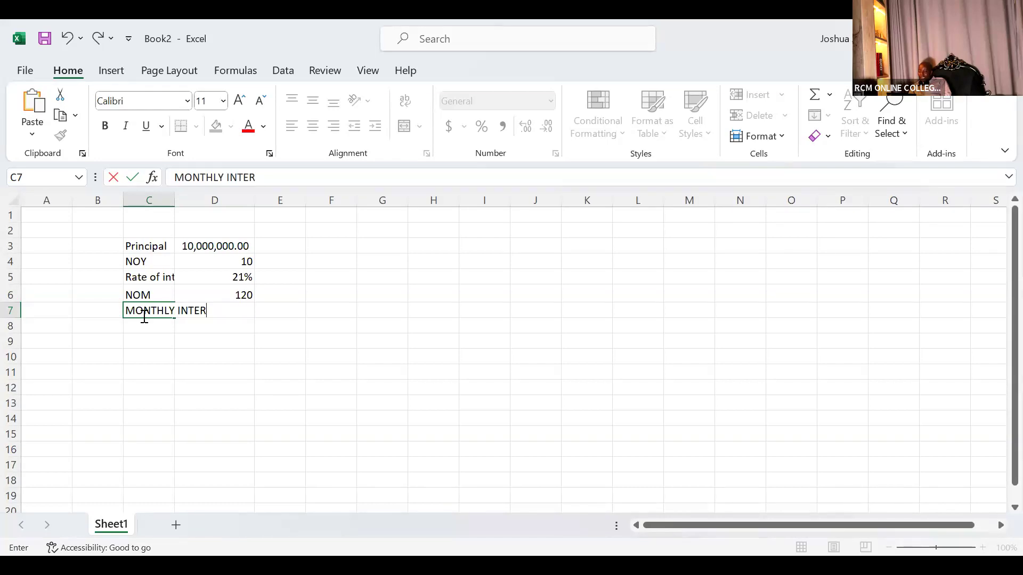
{"action": "type", "text": "EST"}
{"action": "left_click", "coordinate": [172, 351]}
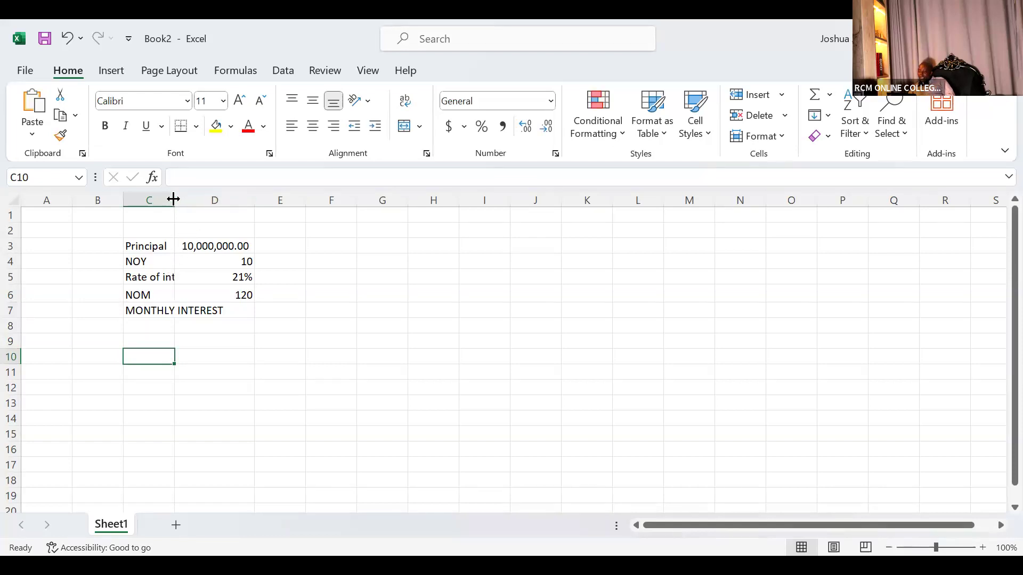
AutoFit the column widths of the whole sheet to their contents.
{"action": "mouse_move", "coordinate": [173, 198]}
{"action": "left_mouse_down"}
{"action": "mouse_move", "coordinate": [198, 196]}
{"action": "mouse_move", "coordinate": [162, 198]}
{"action": "left_mouse_up"}
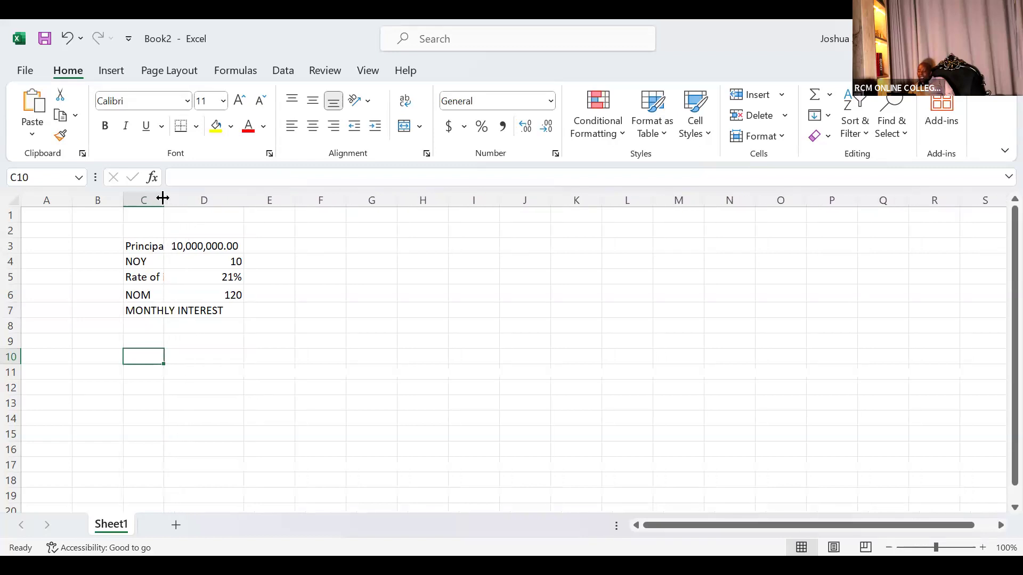
{"action": "left_click", "coordinate": [12, 203]}
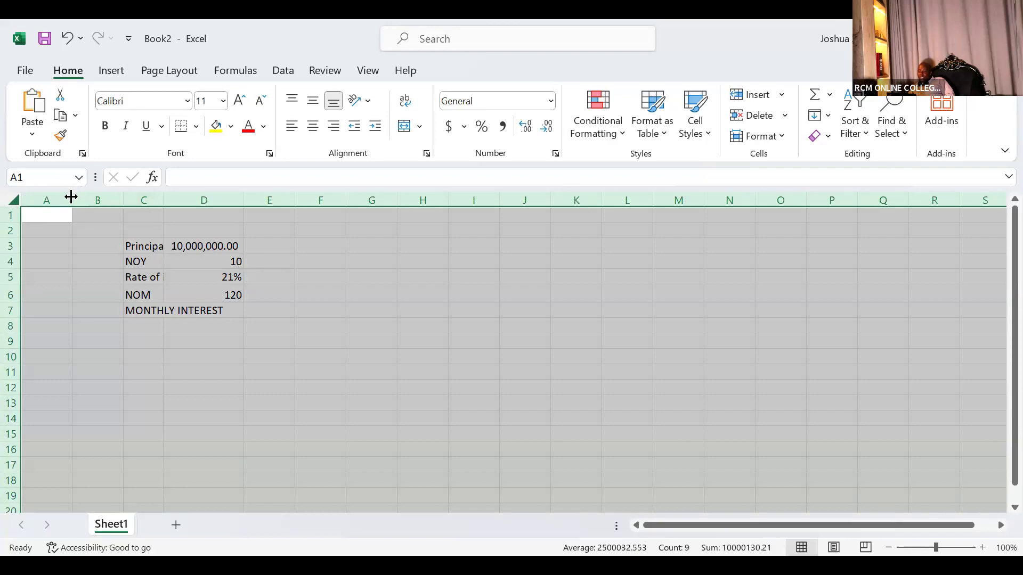
{"action": "double_click", "coordinate": [125, 199]}
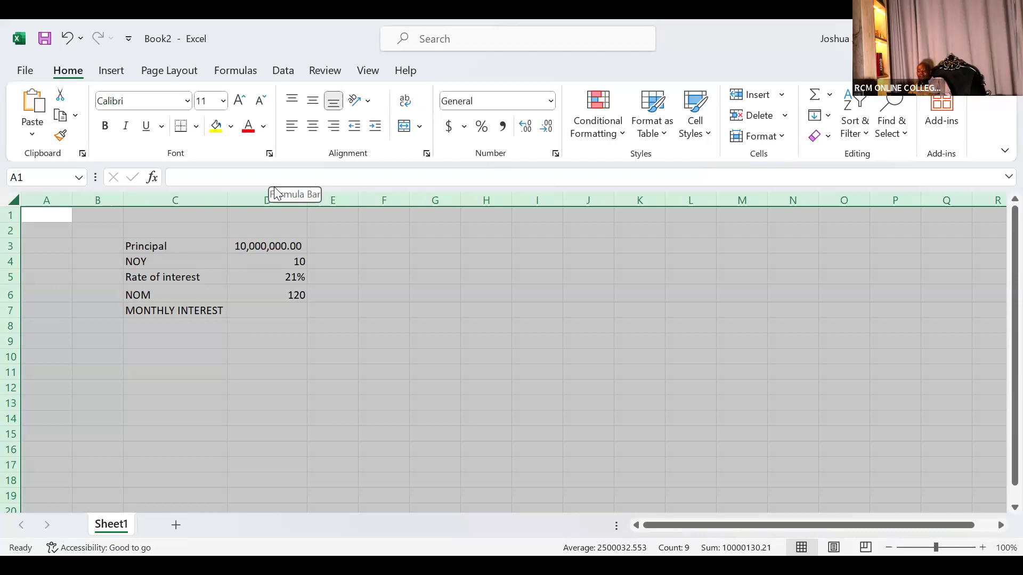
Calculate the monthly interest in D7 by dividing the rate of interest by 12, using =D5/12.
{"action": "left_click", "coordinate": [282, 312]}
{"action": "type", "text": "="}
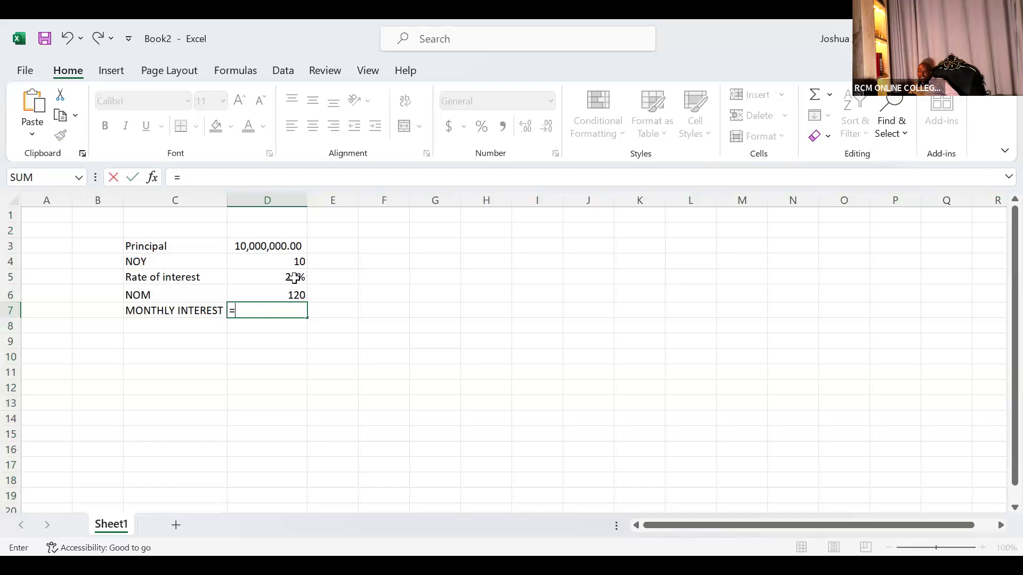
{"action": "left_click", "coordinate": [295, 278]}
{"action": "type", "text": "/12"}
{"action": "key", "text": "Return"}
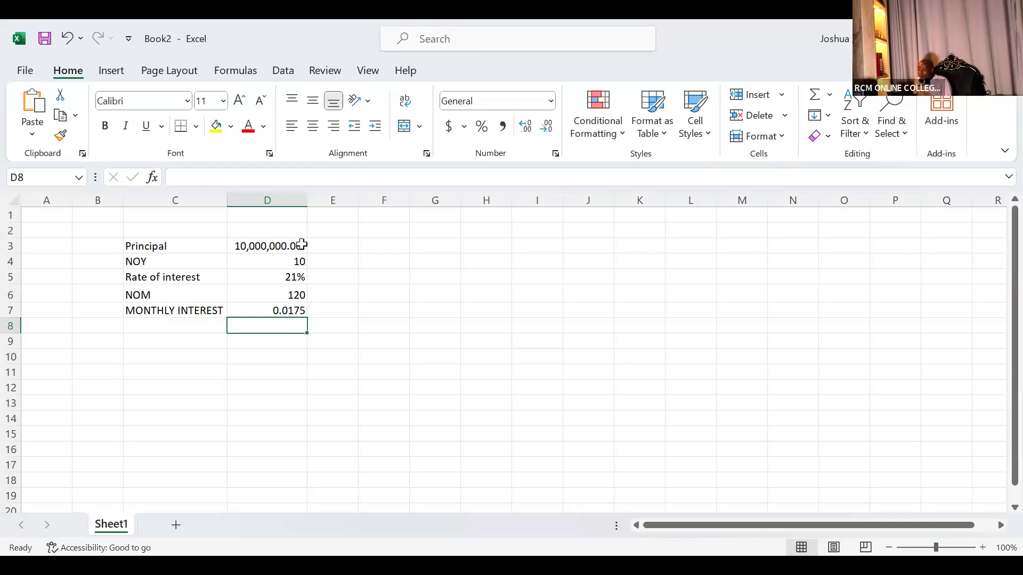
Enter the label INSTALMENT in C8 below the monthly interest row.
{"action": "left_click", "coordinate": [161, 329]}
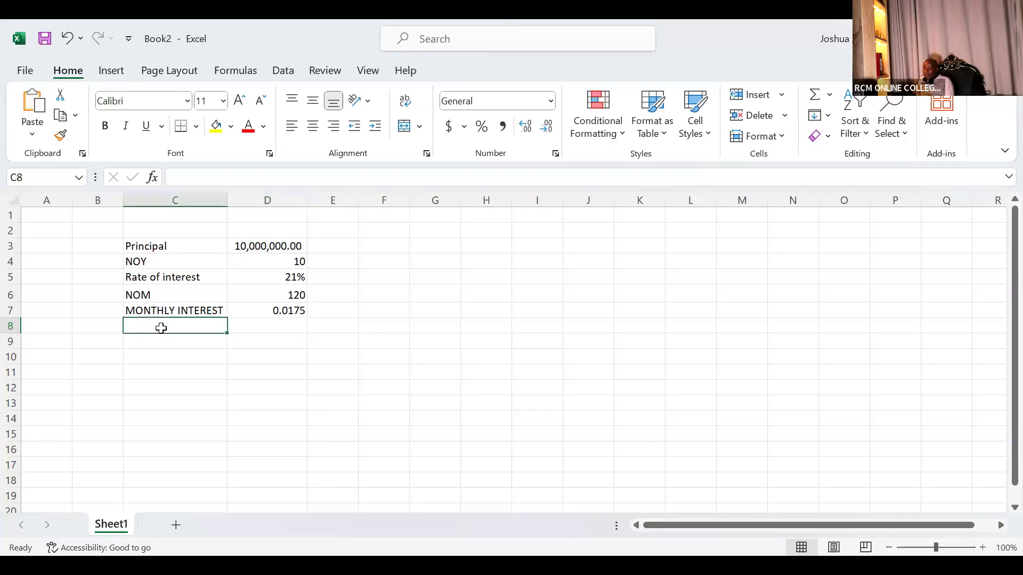
{"action": "type", "text": "IN"}
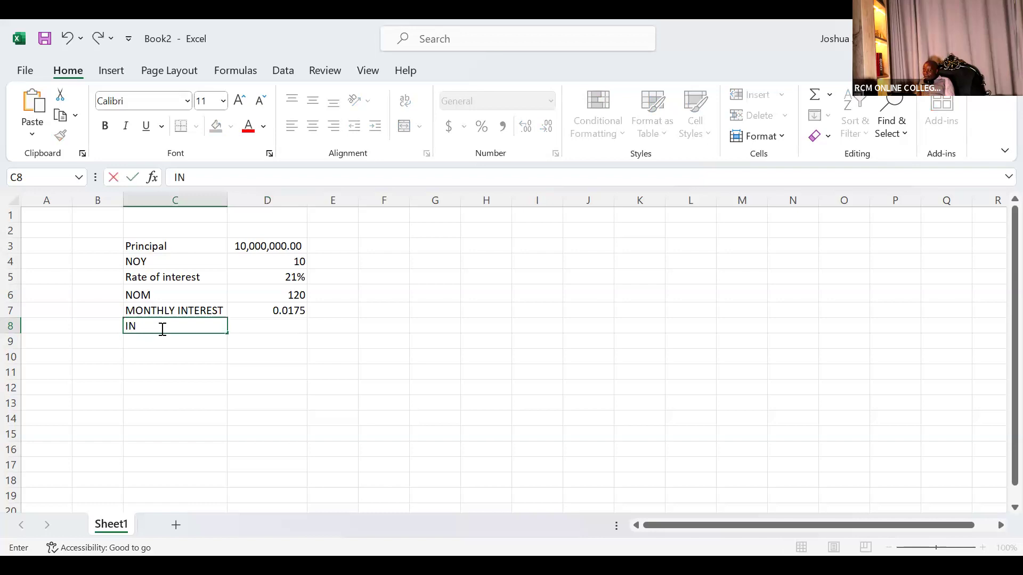
{"action": "type", "text": "STALMENT"}
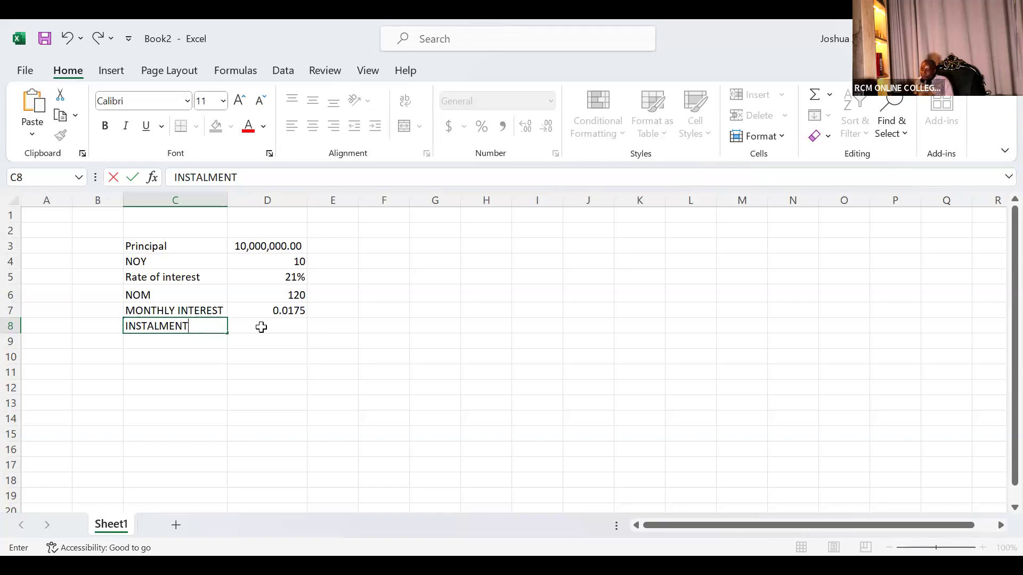
Calculate the loan instalment in D8 with =PMT(D7,D6,D3), using the monthly interest, number of months and principal.
{"action": "left_click", "coordinate": [270, 325]}
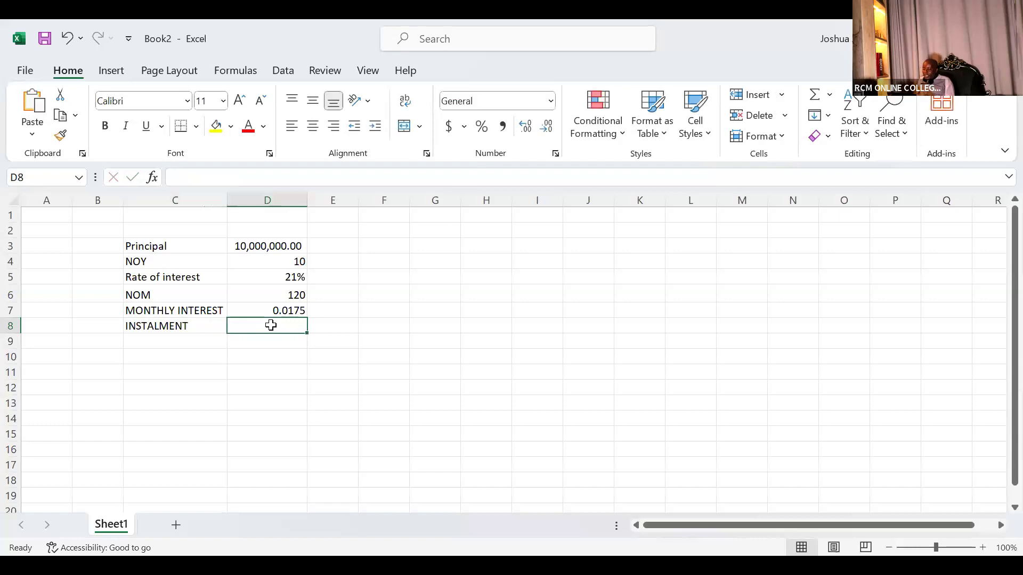
{"action": "type", "text": "="}
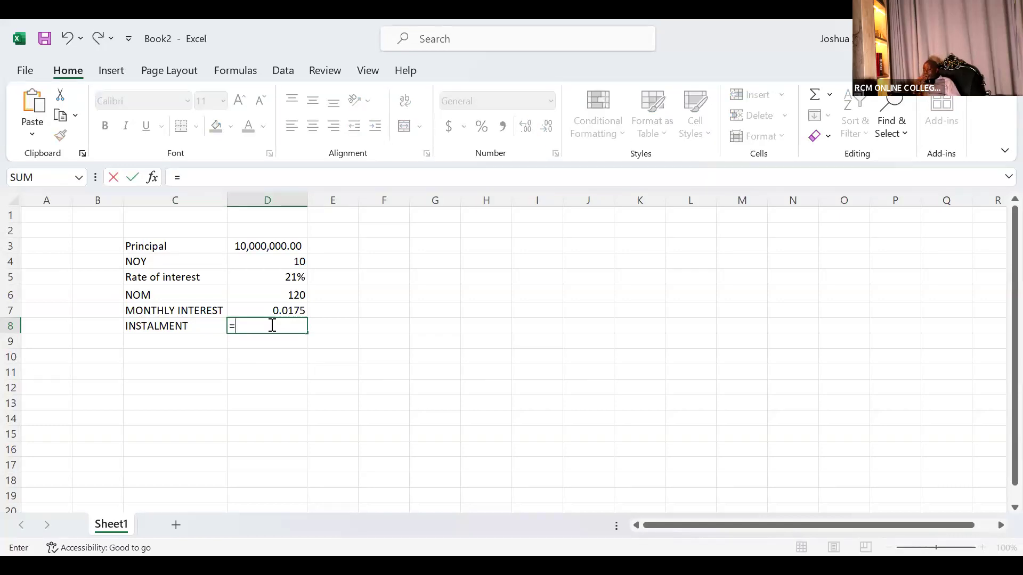
{"action": "type", "text": "PMT"}
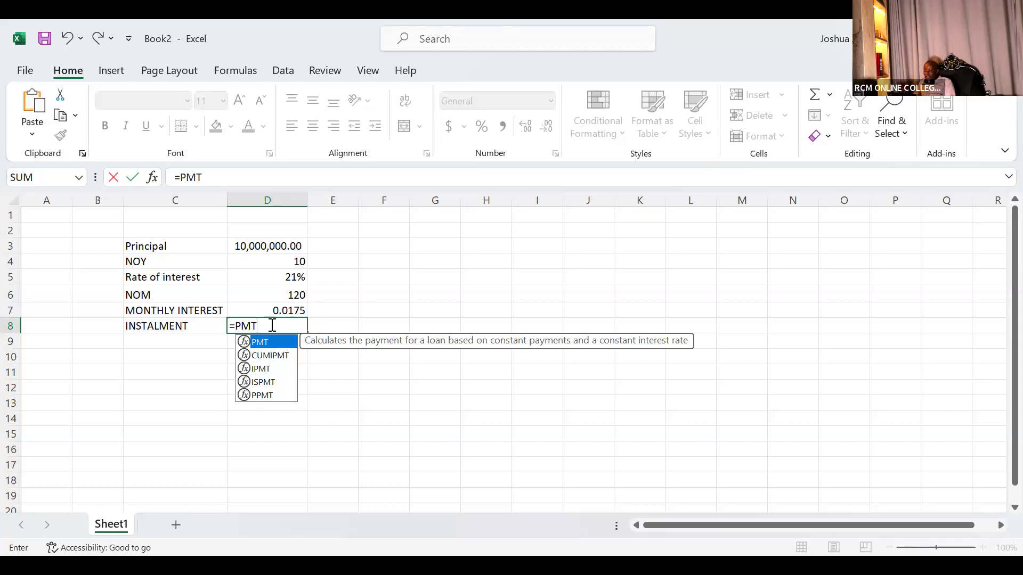
{"action": "type", "text": "("}
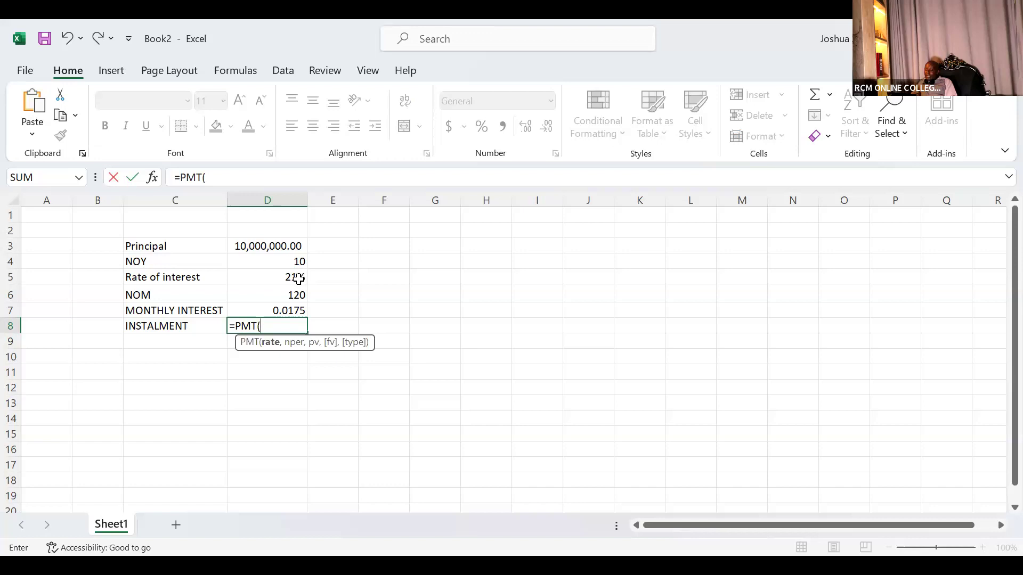
{"action": "left_click", "coordinate": [287, 311]}
{"action": "type", "text": ","}
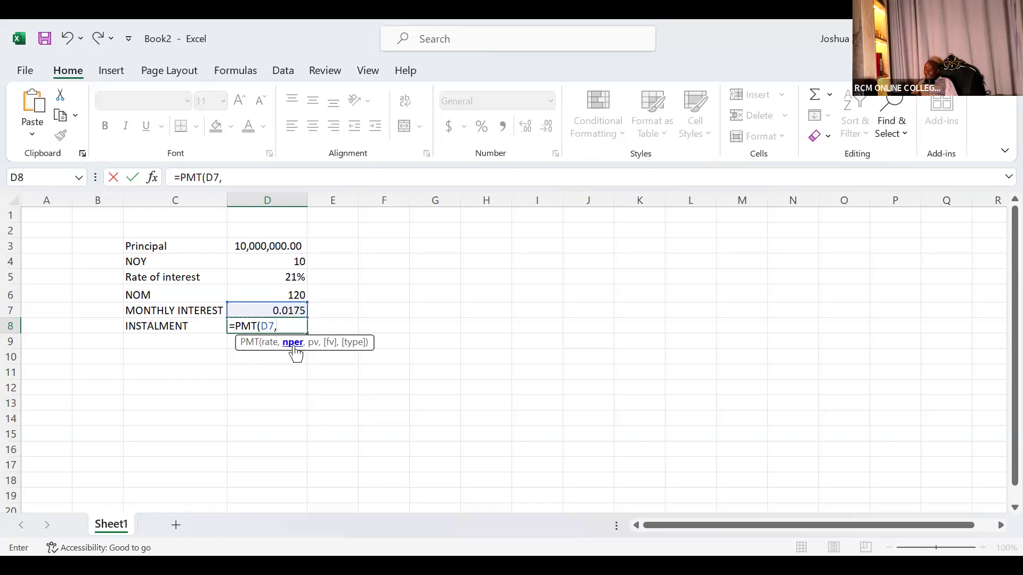
{"action": "left_click", "coordinate": [288, 293]}
{"action": "type", "text": ","}
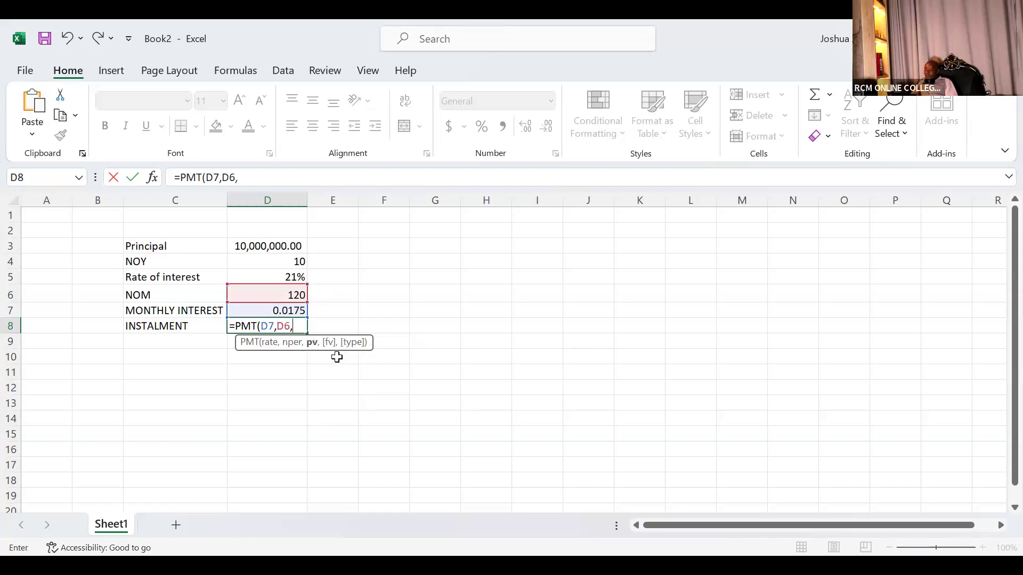
{"action": "left_click", "coordinate": [264, 247]}
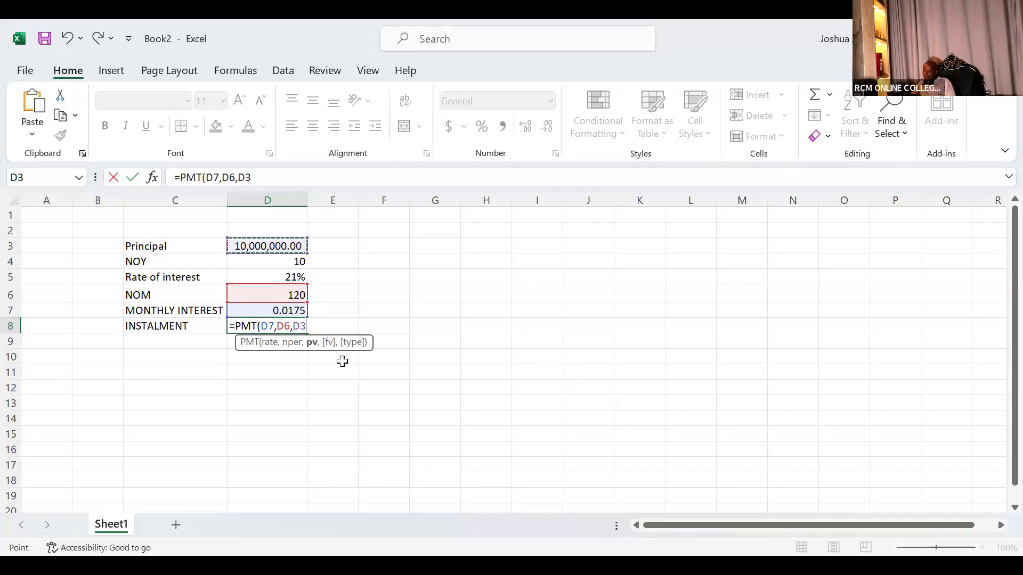
{"action": "type", "text": ")"}
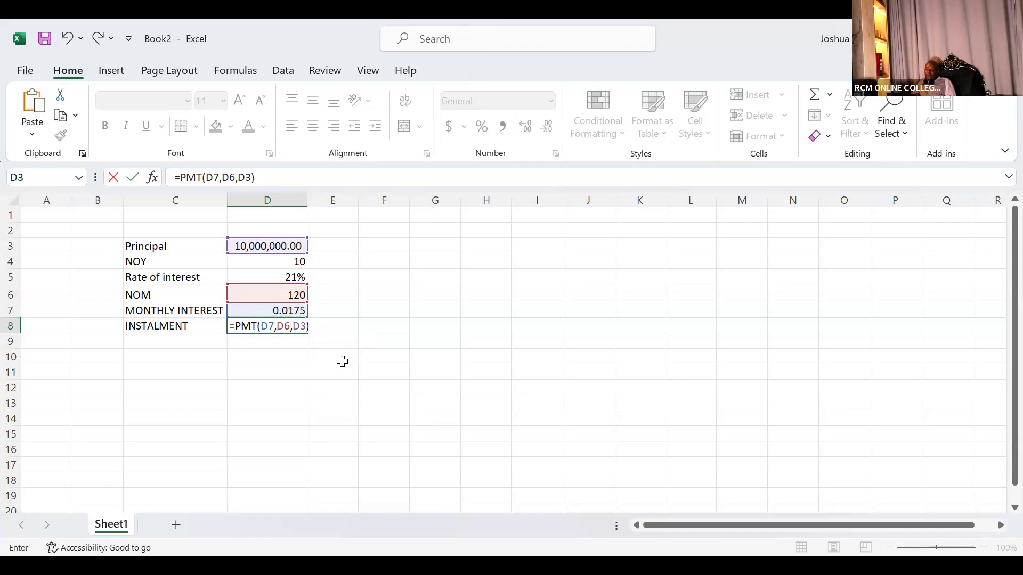
{"action": "key", "text": "Return"}
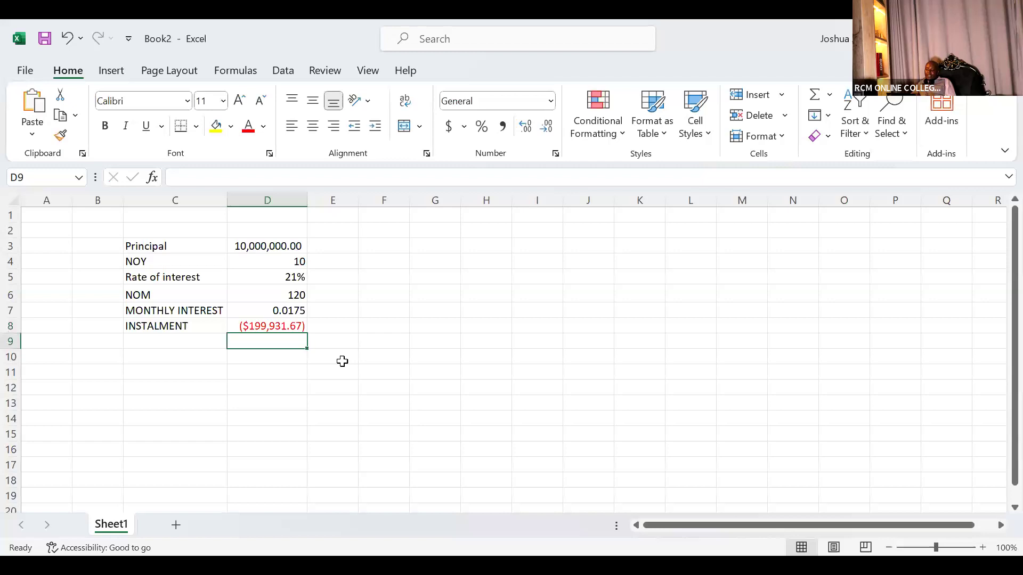
Add a minus sign before PMT in the D8 instalment formula, making it =-PMT(D7,D6,D3), and select D8 again.
{"action": "left_click", "coordinate": [274, 327]}
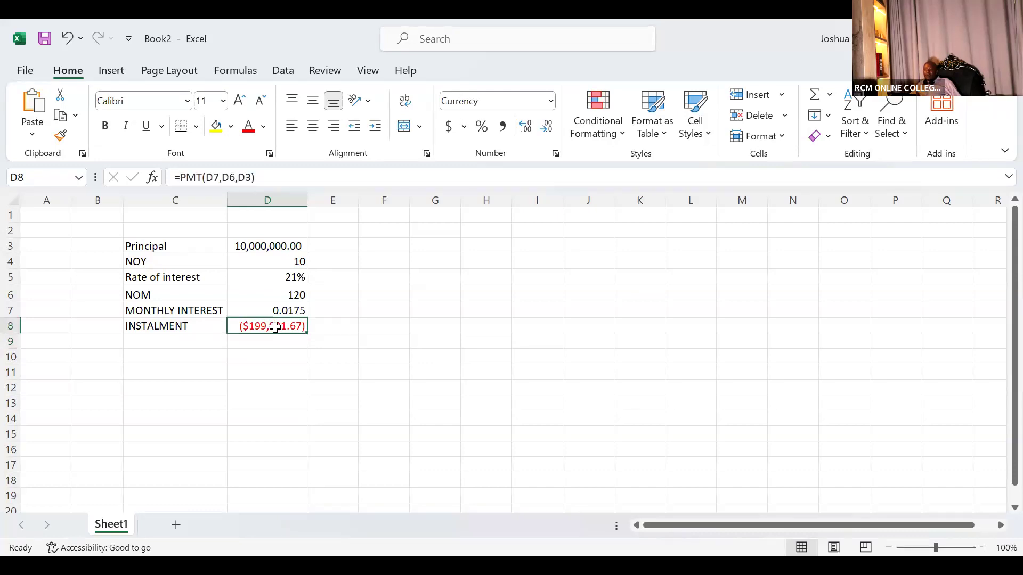
{"action": "left_click", "coordinate": [182, 179]}
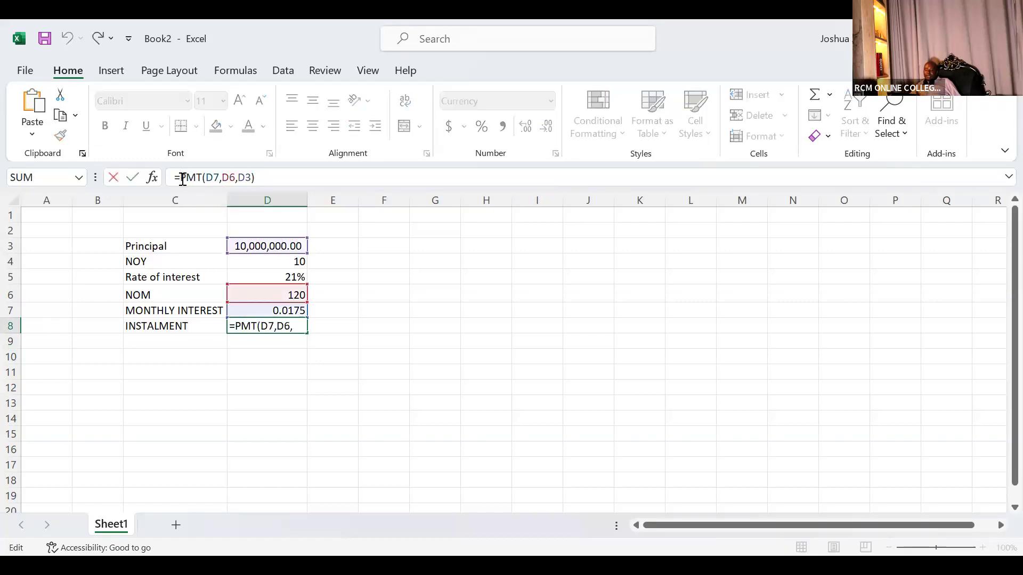
{"action": "type", "text": "-"}
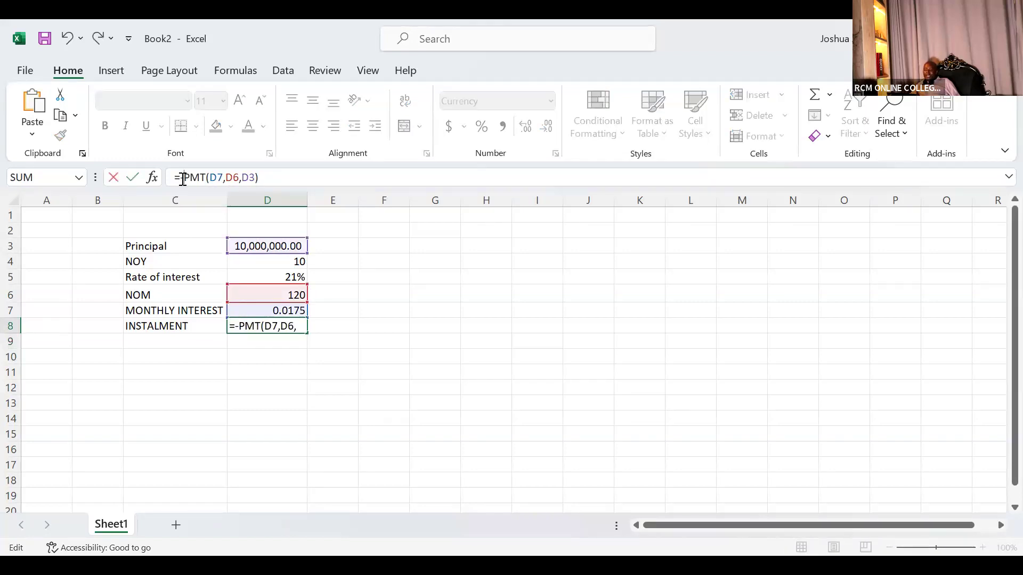
{"action": "key", "text": "Return"}
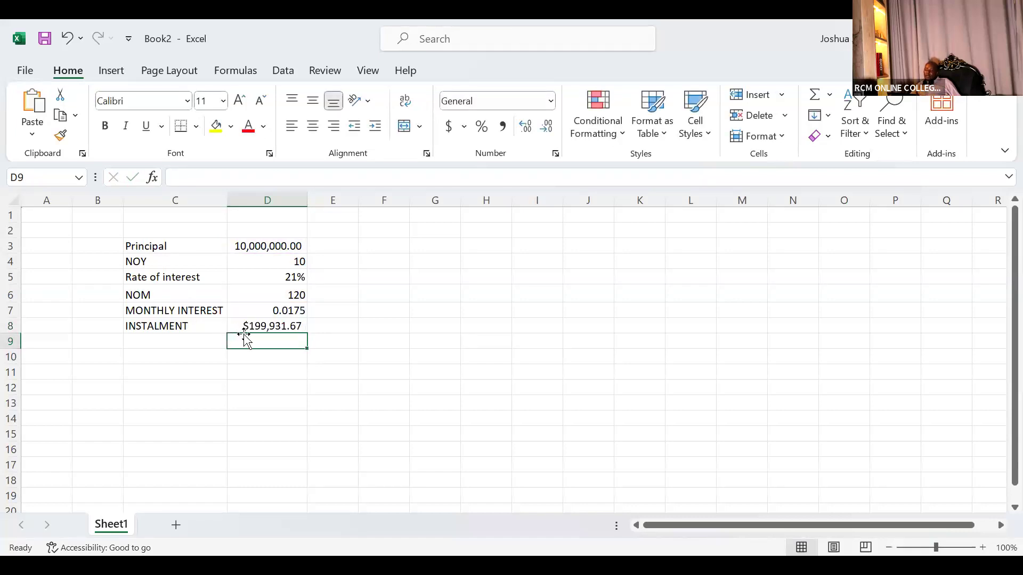
{"action": "left_click", "coordinate": [261, 326]}
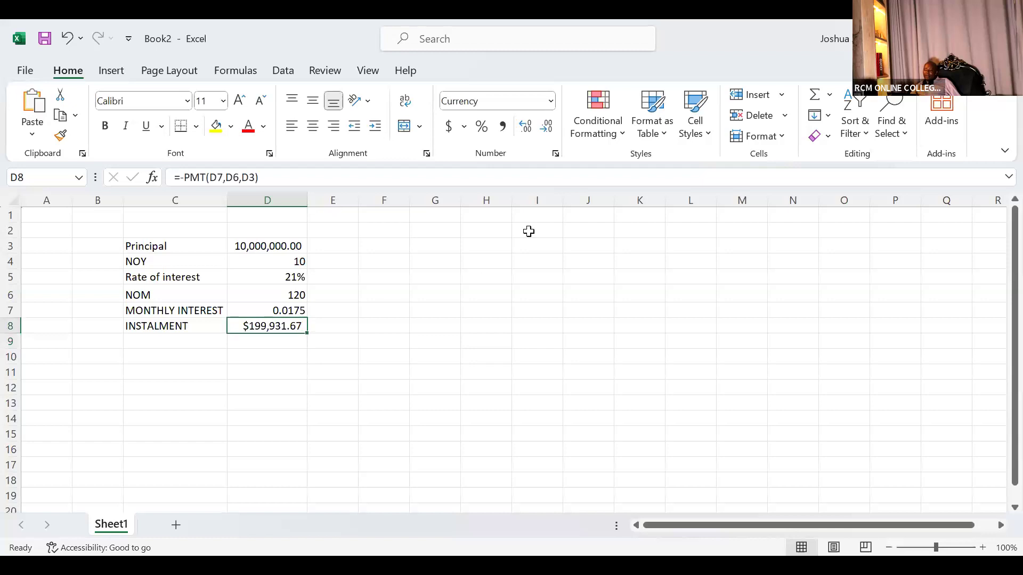
Format the instalment in D8 as a plain number with comma separators instead of currency.
{"action": "left_click", "coordinate": [550, 102]}
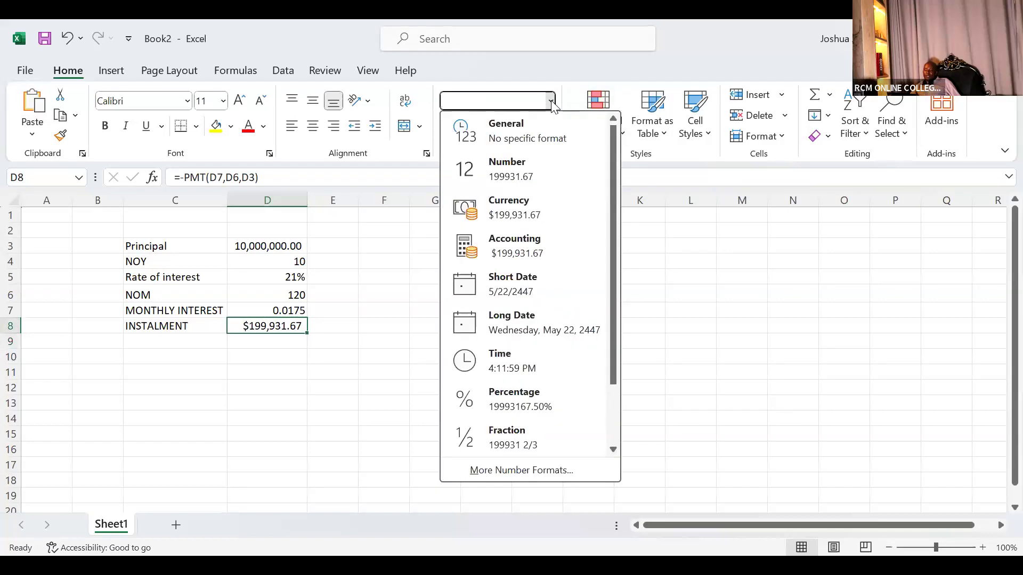
{"action": "left_click", "coordinate": [532, 166]}
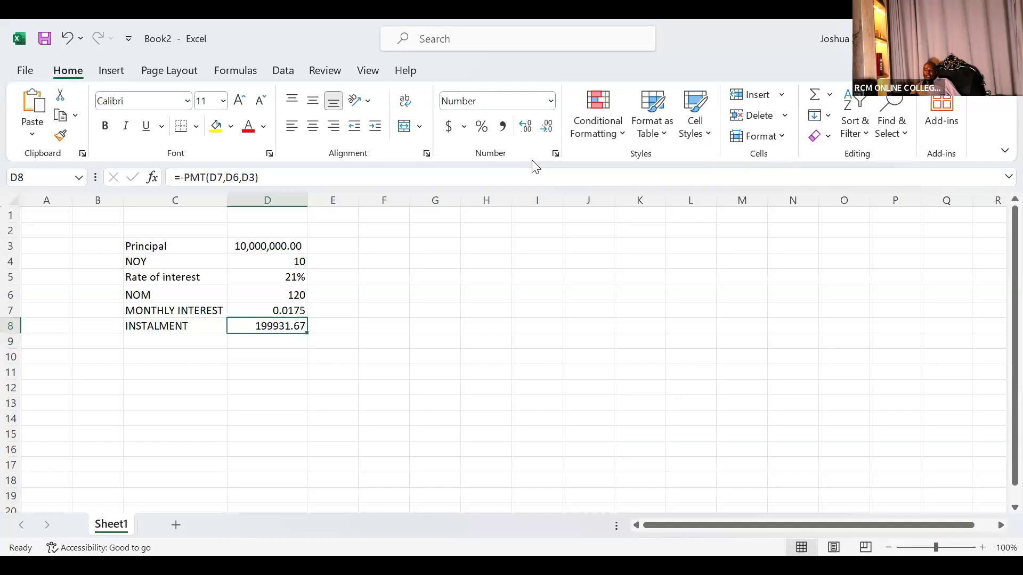
{"action": "left_click", "coordinate": [504, 127]}
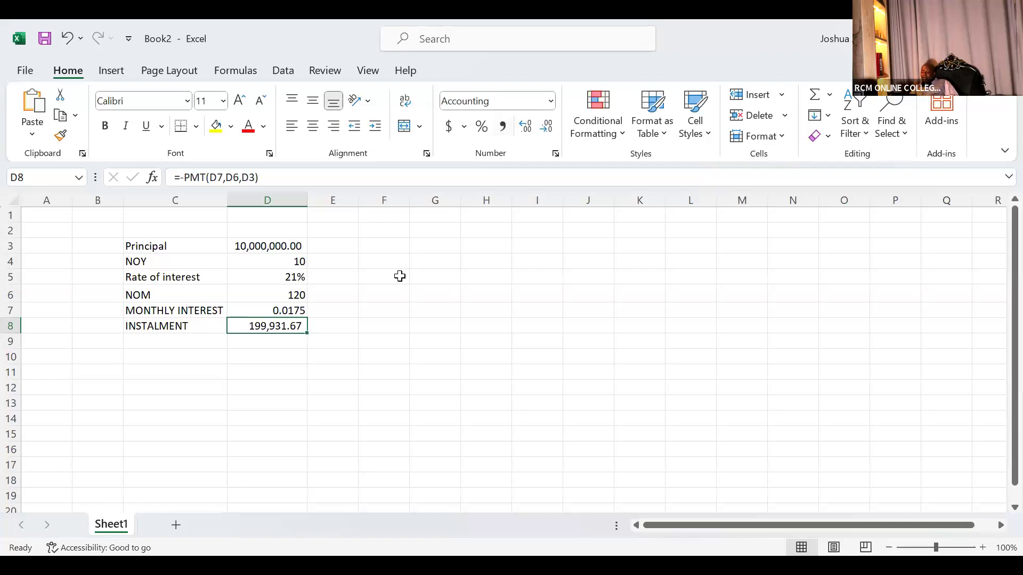
Label D10 as Total and calculate the total repayment in E10 with =120*D8.
{"action": "left_click", "coordinate": [265, 359]}
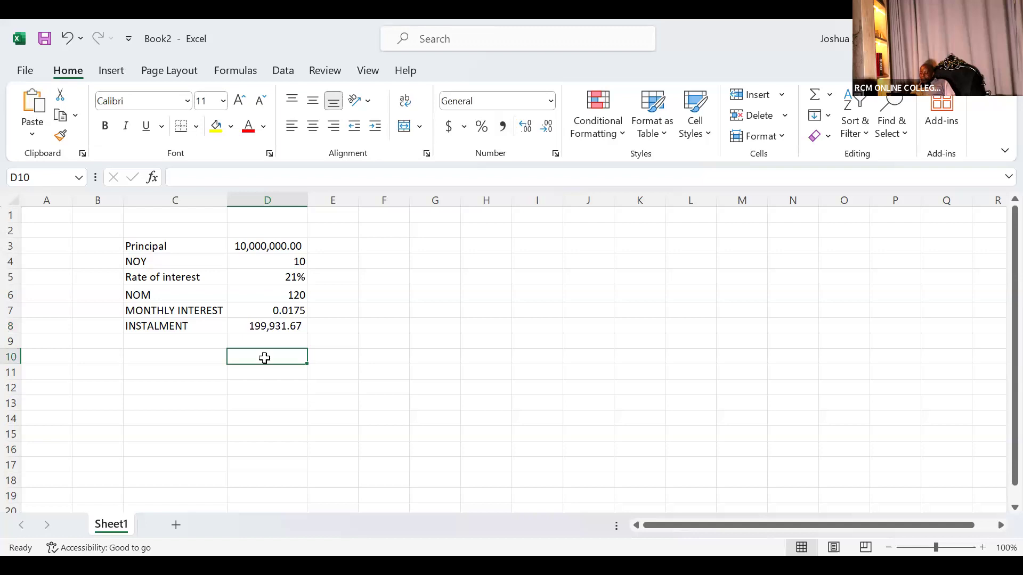
{"action": "type", "text": "t"}
{"action": "key", "text": "BackSpace"}
{"action": "type", "text": "Total"}
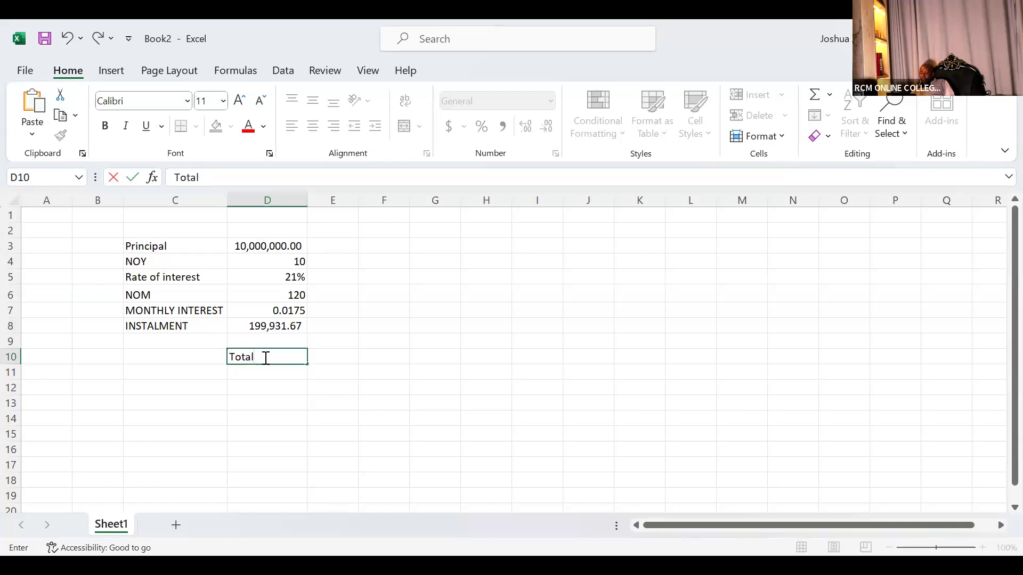
{"action": "key", "text": "Tab"}
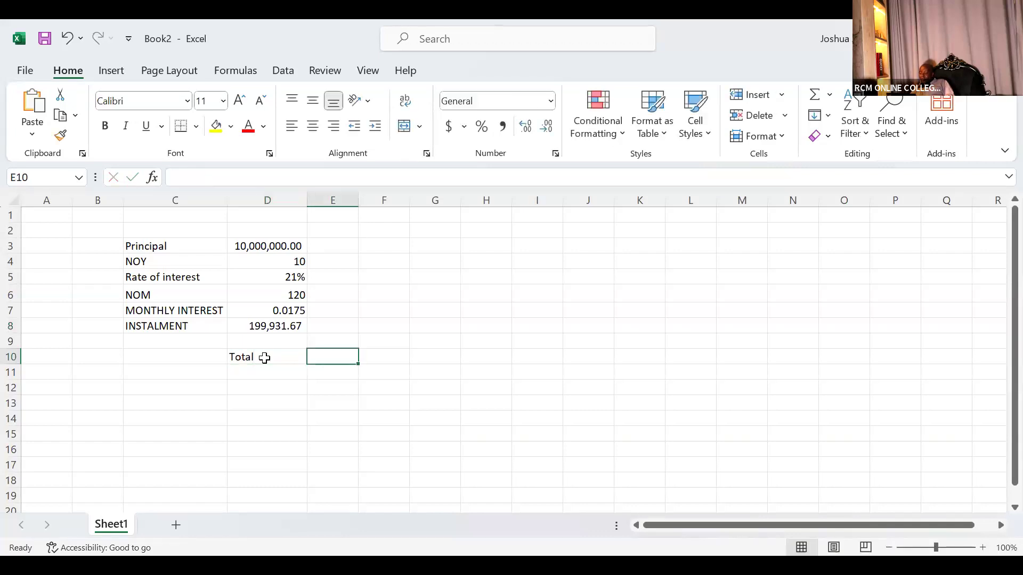
{"action": "type", "text": "=12"}
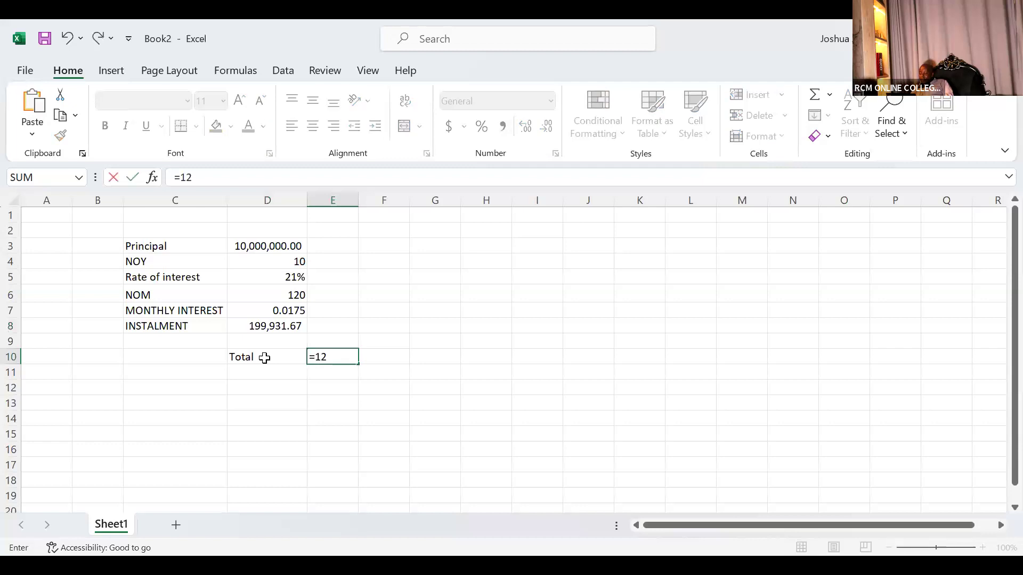
{"action": "type", "text": "0*"}
{"action": "left_click", "coordinate": [256, 323]}
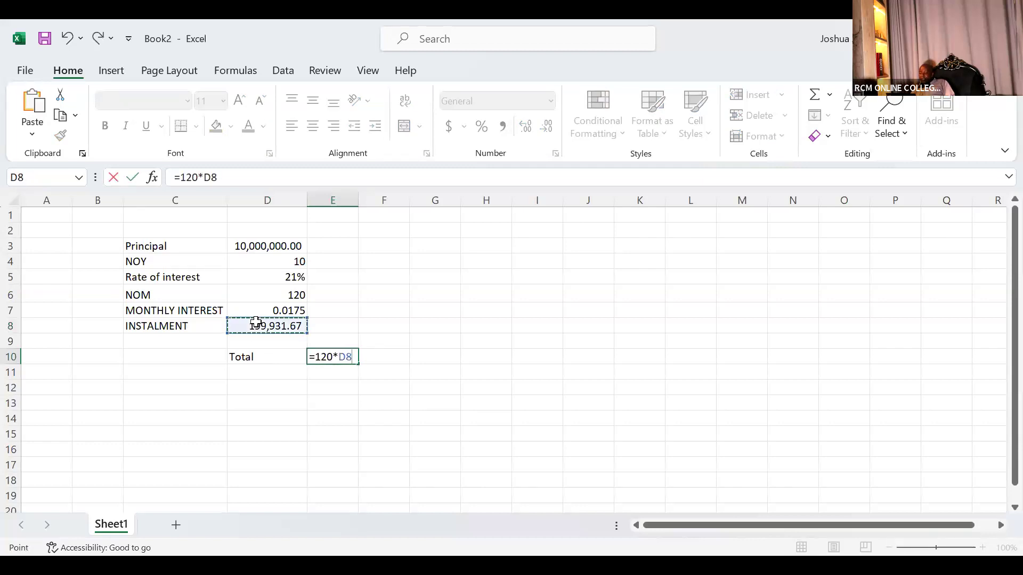
{"action": "key", "text": "Return"}
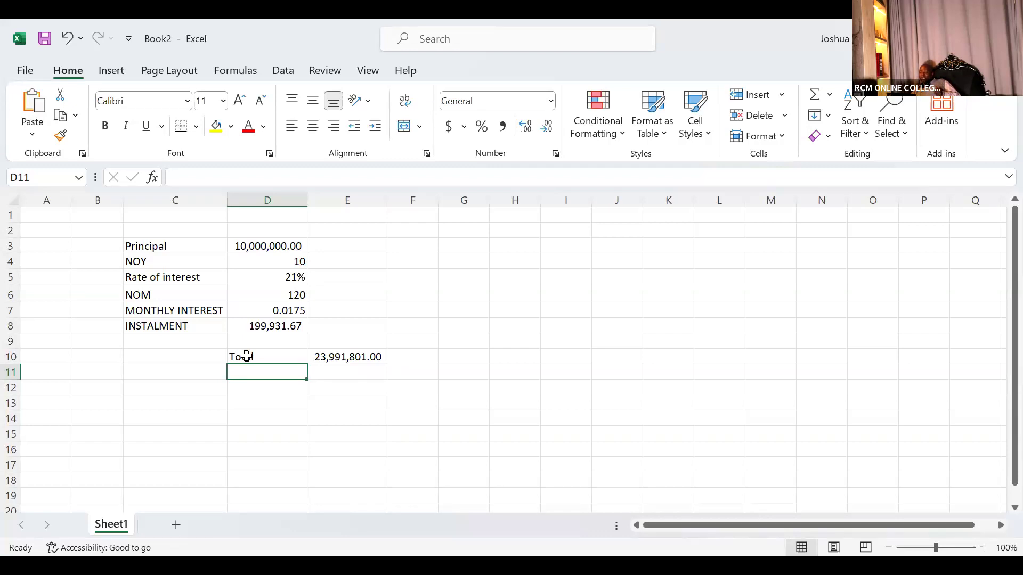
Clear the Total label and its amount from D10:E10.
{"action": "left_click", "coordinate": [233, 358]}
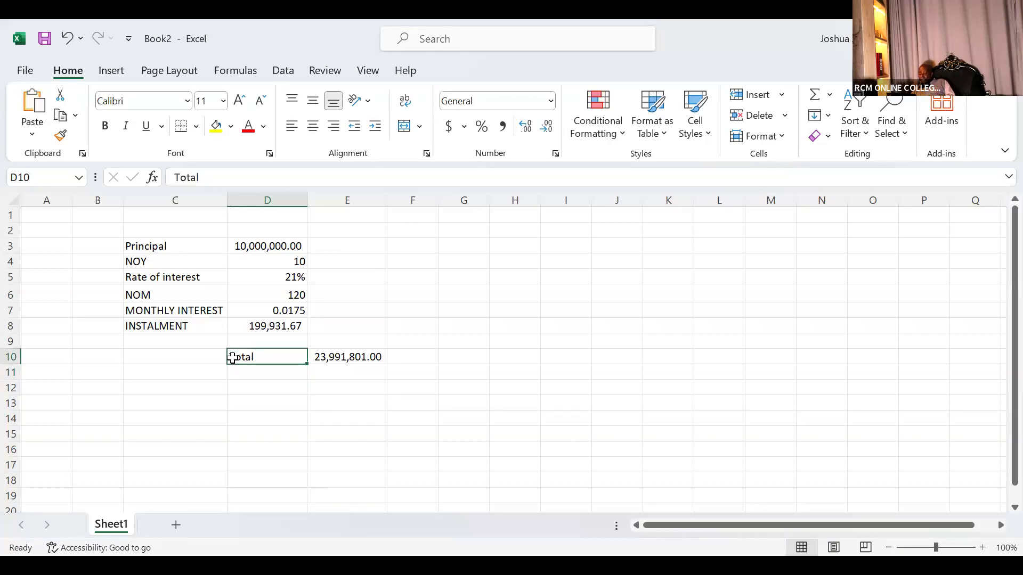
{"action": "left_click_drag", "start_coordinate": [232, 358], "coordinate": [368, 359]}
{"action": "key", "text": "Delete"}
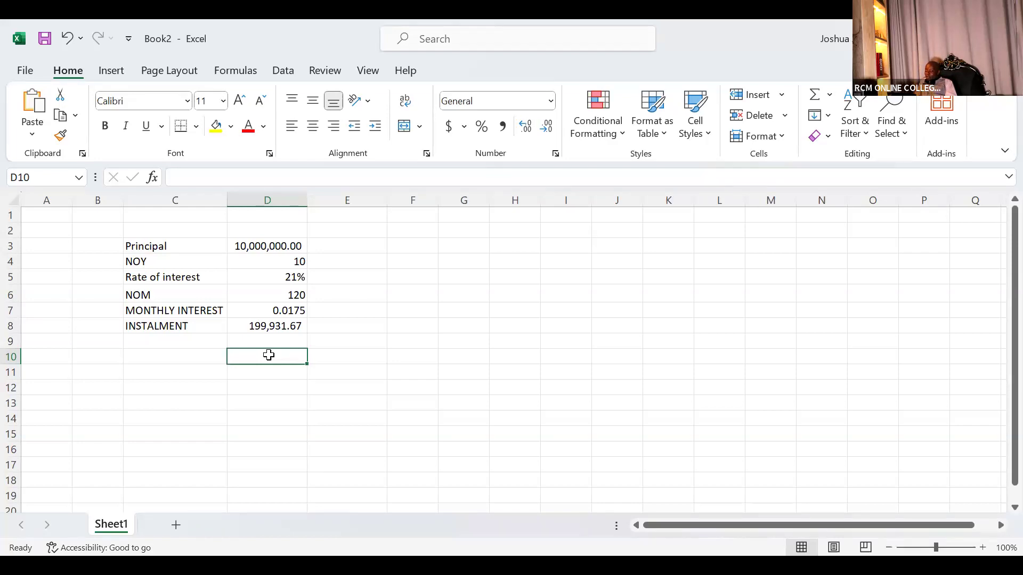
Enter the table title LOAN ARMO in D10.
{"action": "type", "text": "LO"}
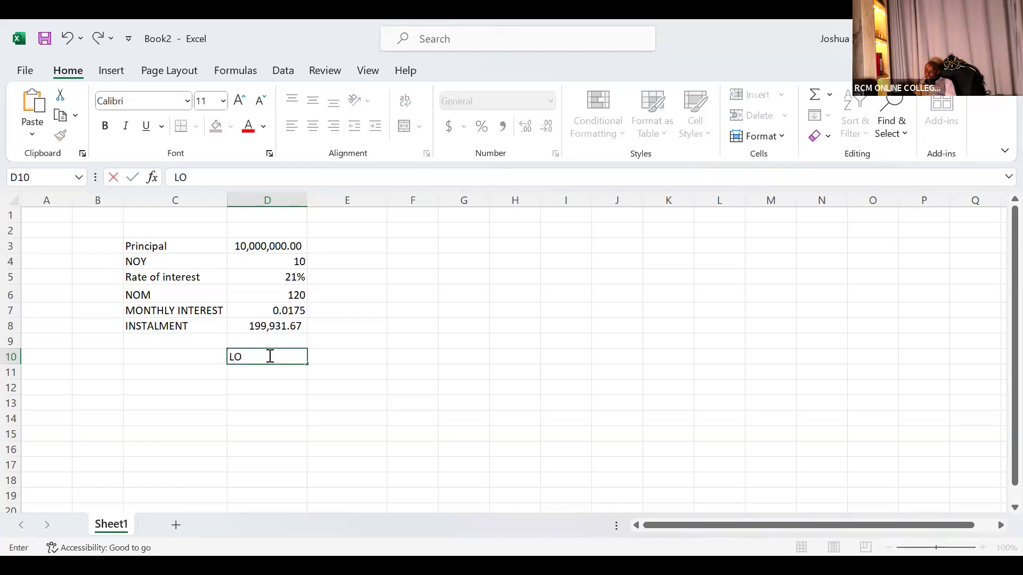
{"action": "type", "text": "AN ARMO"}
{"action": "key", "text": "Return"}
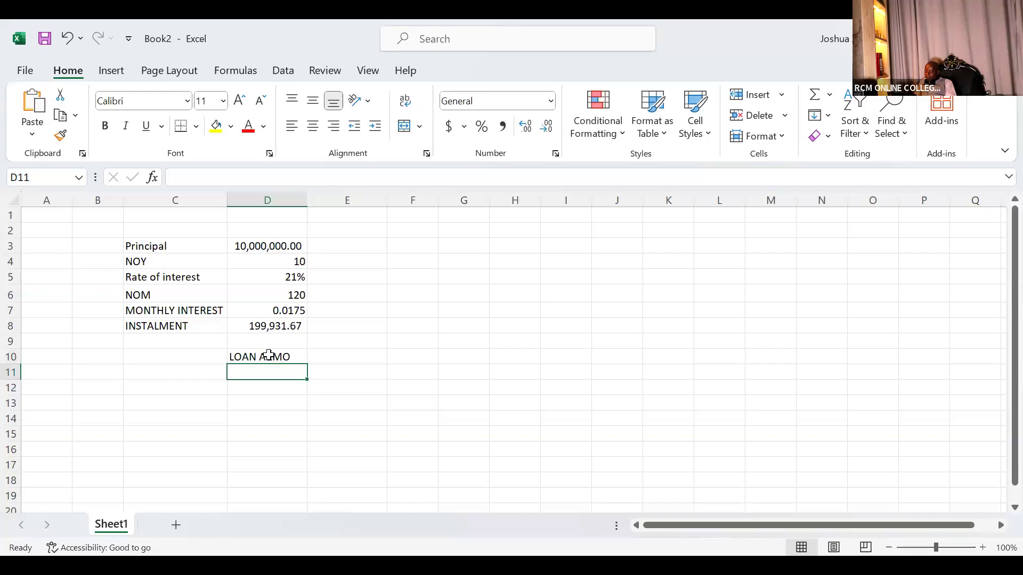
Enter the column headings MONTHS, OPEN.BAL, INTER, INSTALMENT and CLOSING BALANCE across D11:H11, and select D12.
{"action": "type", "text": "MONTHS"}
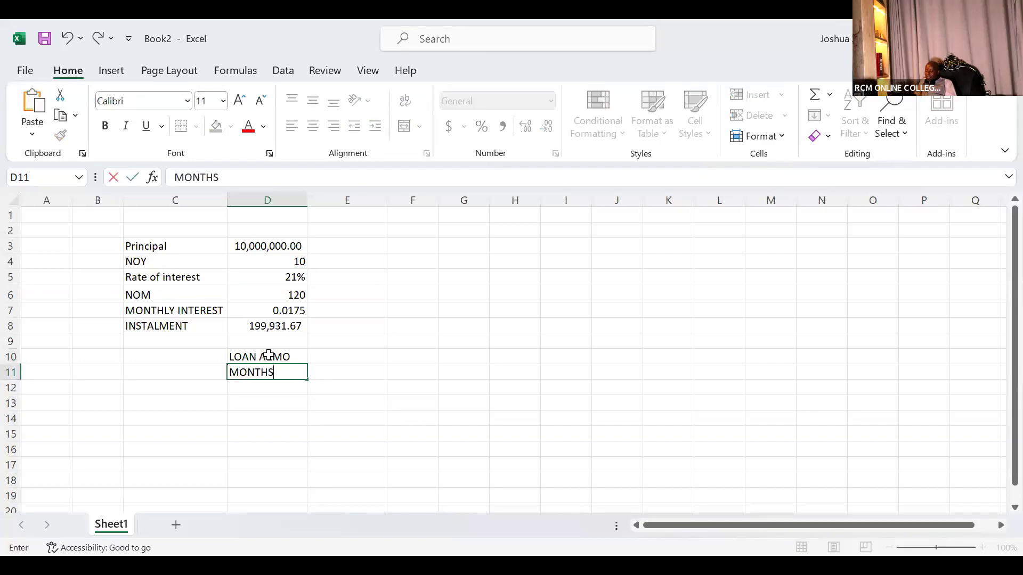
{"action": "left_click", "coordinate": [320, 372]}
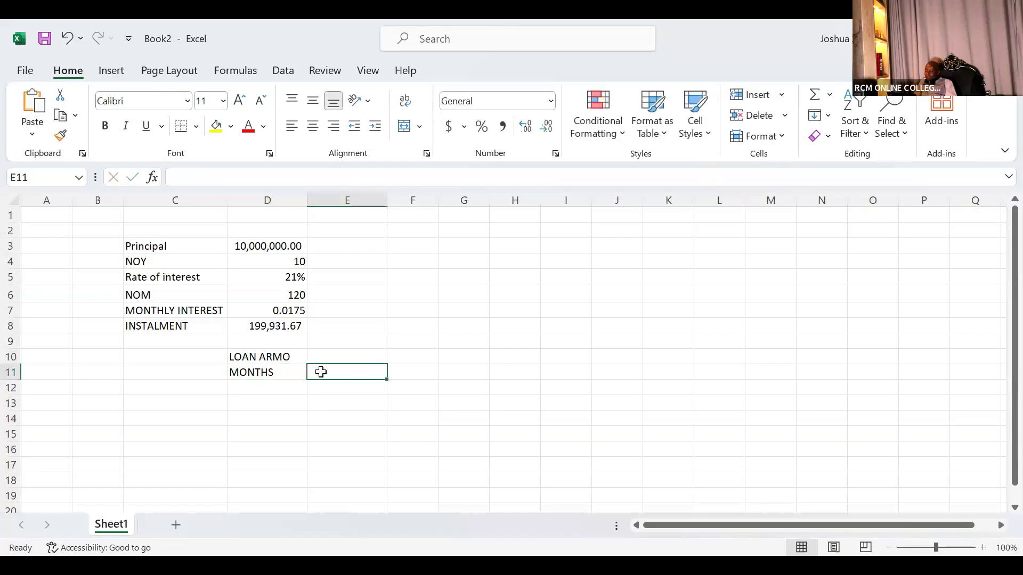
{"action": "type", "text": "OPEN"}
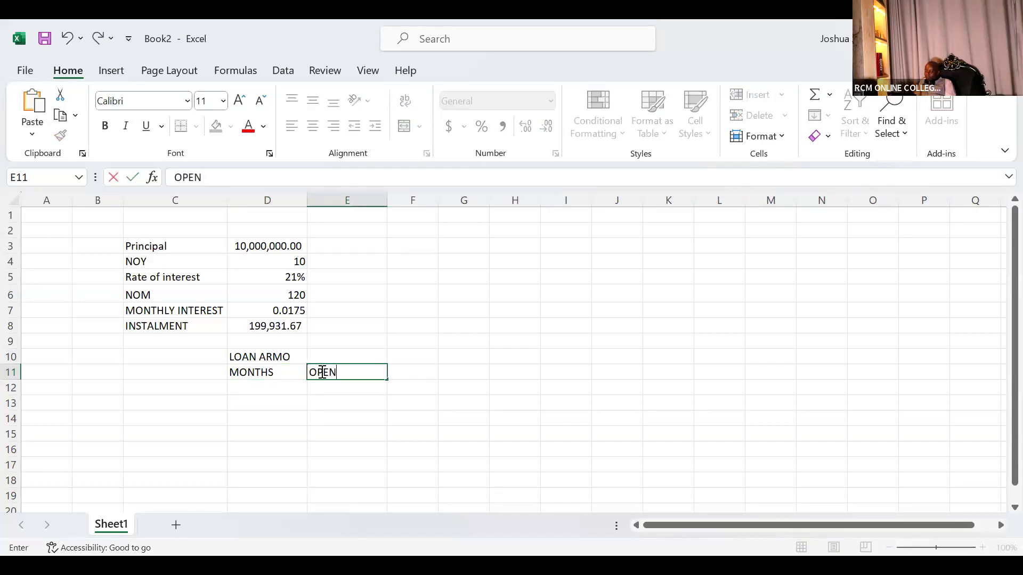
{"action": "type", "text": ".BAL"}
{"action": "key", "text": "Tab"}
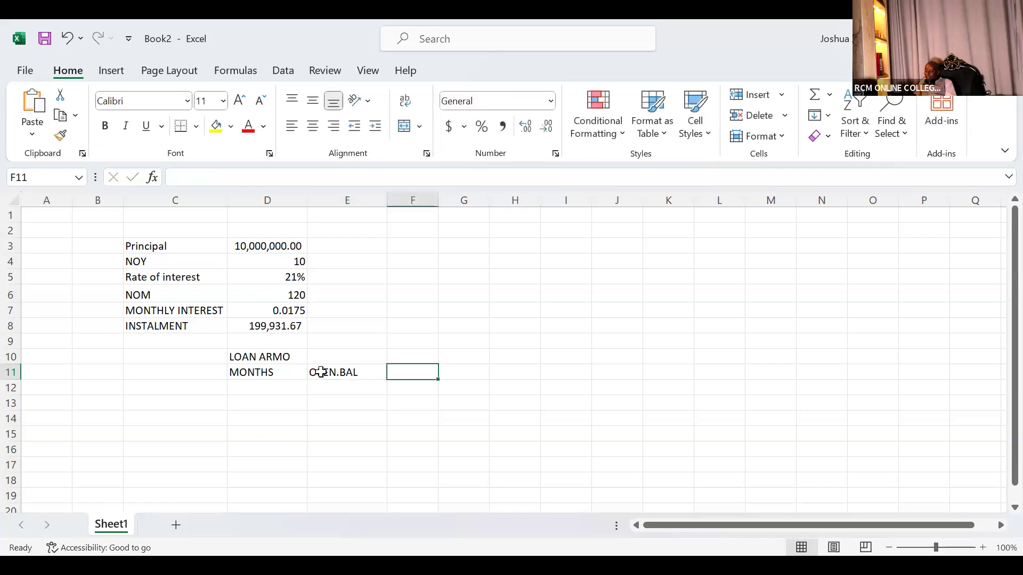
{"action": "type", "text": "INTER"}
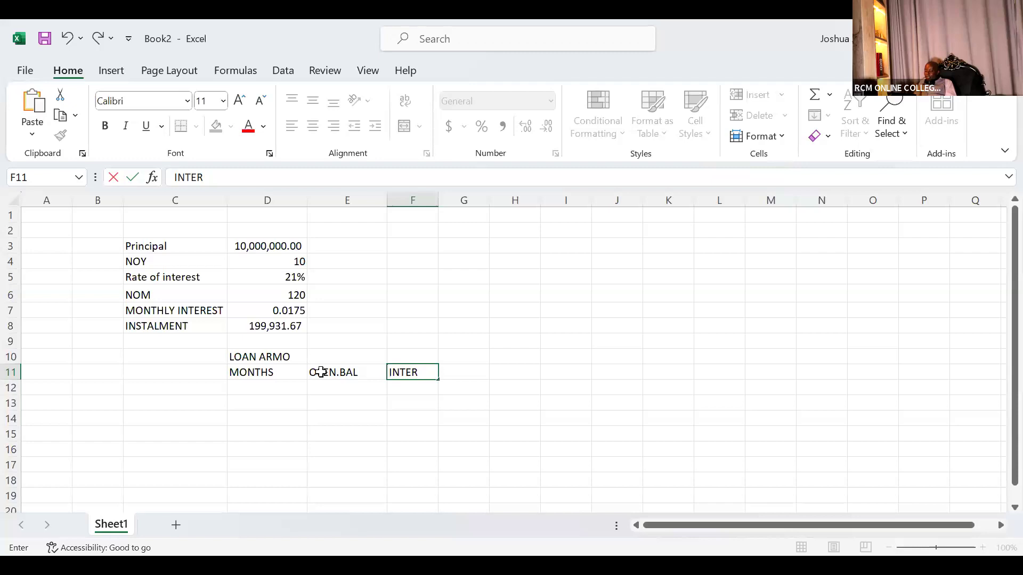
{"action": "key", "text": "Tab"}
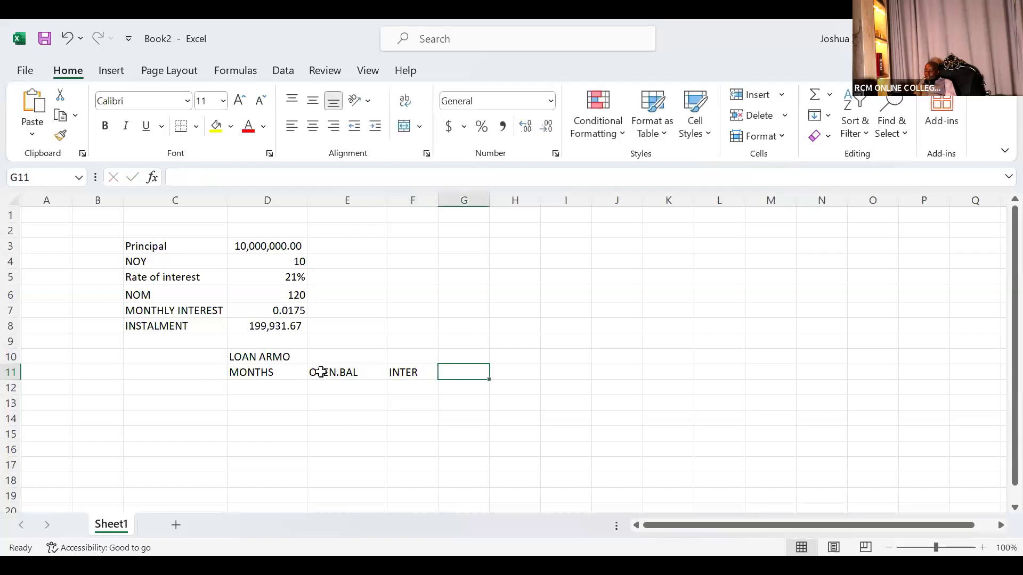
{"action": "type", "text": "I"}
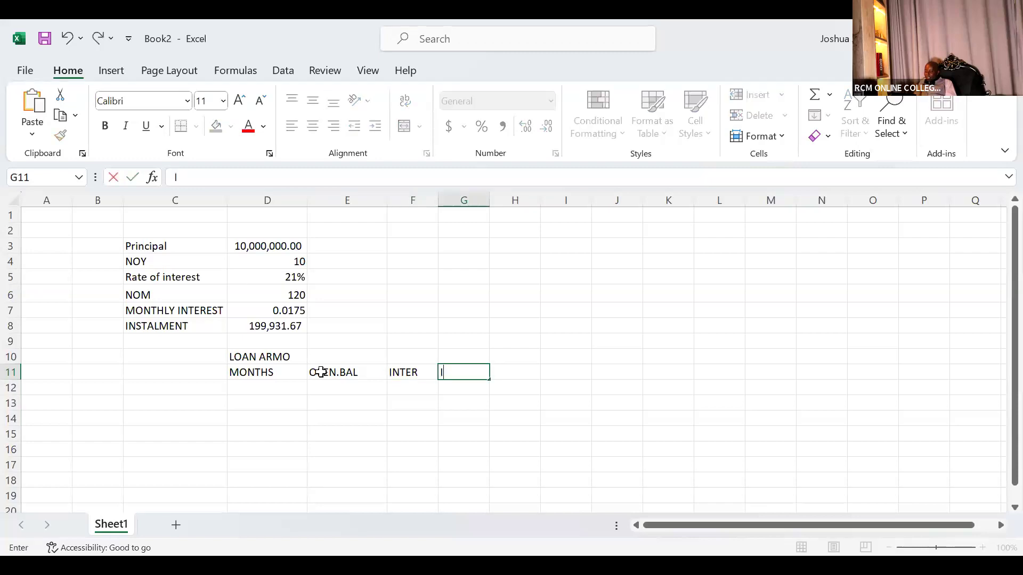
{"action": "type", "text": "NSTALMENT"}
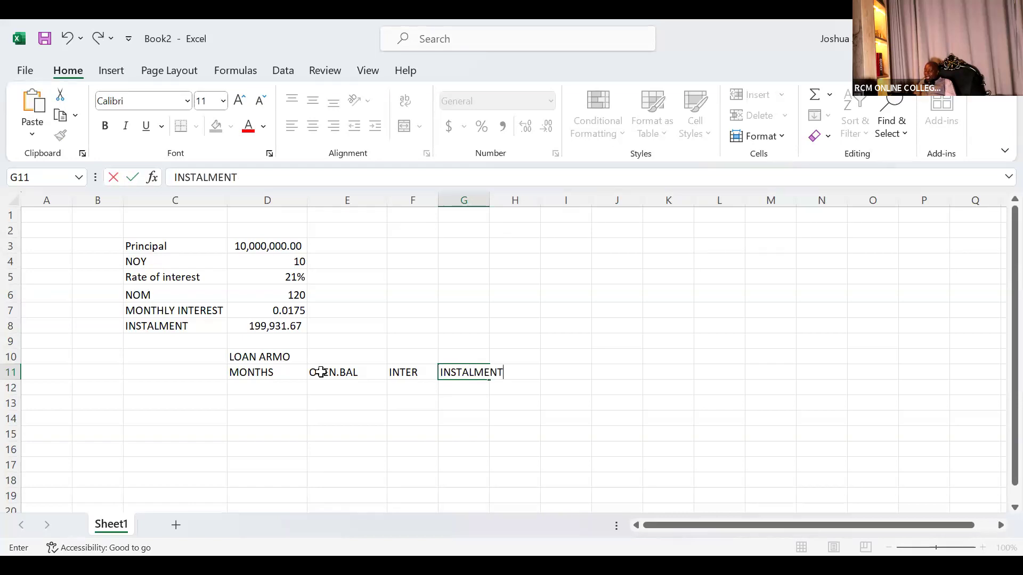
{"action": "key", "text": "Tab"}
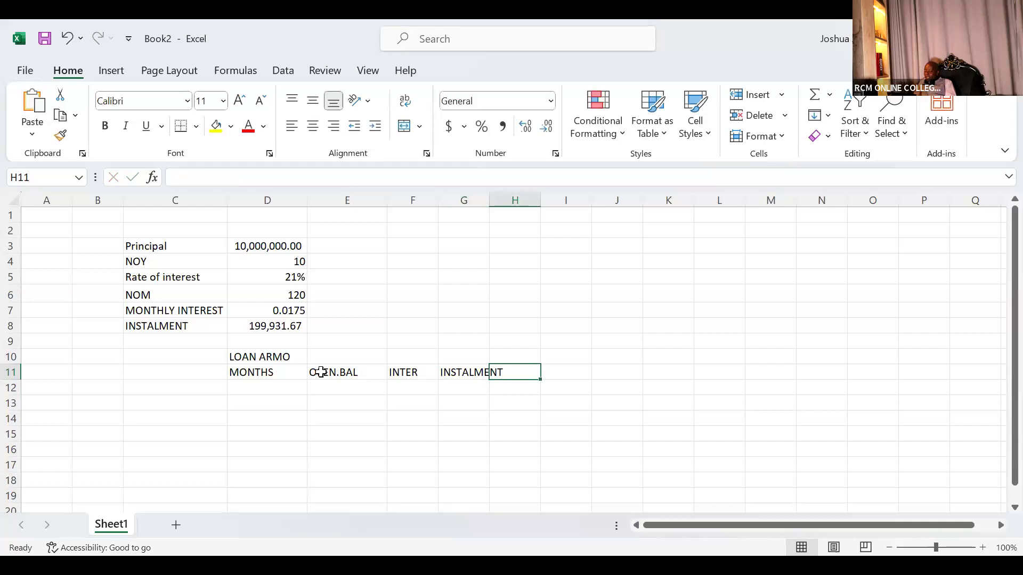
{"action": "type", "text": "CLOSIN"}
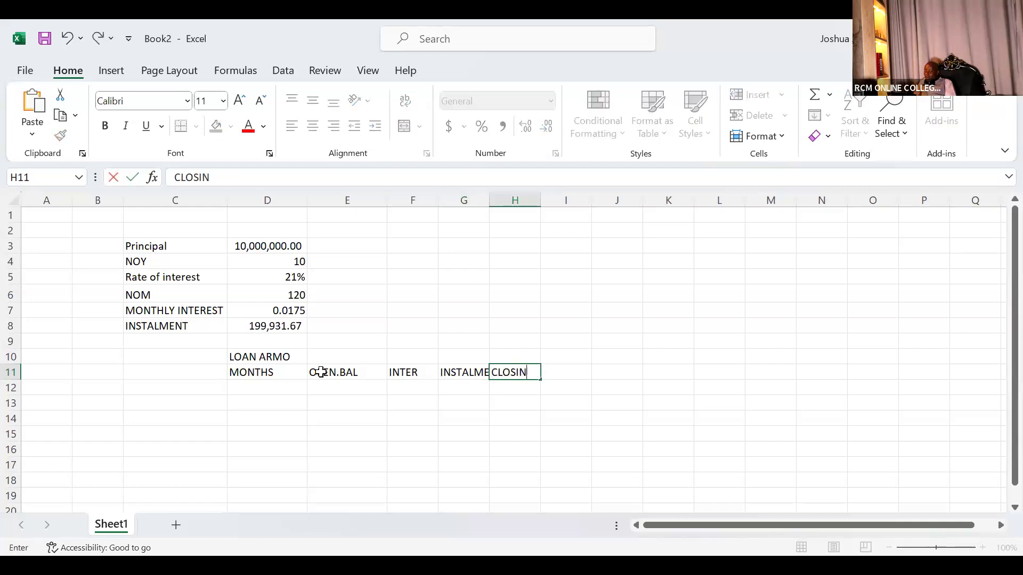
{"action": "type", "text": "G BALANCE"}
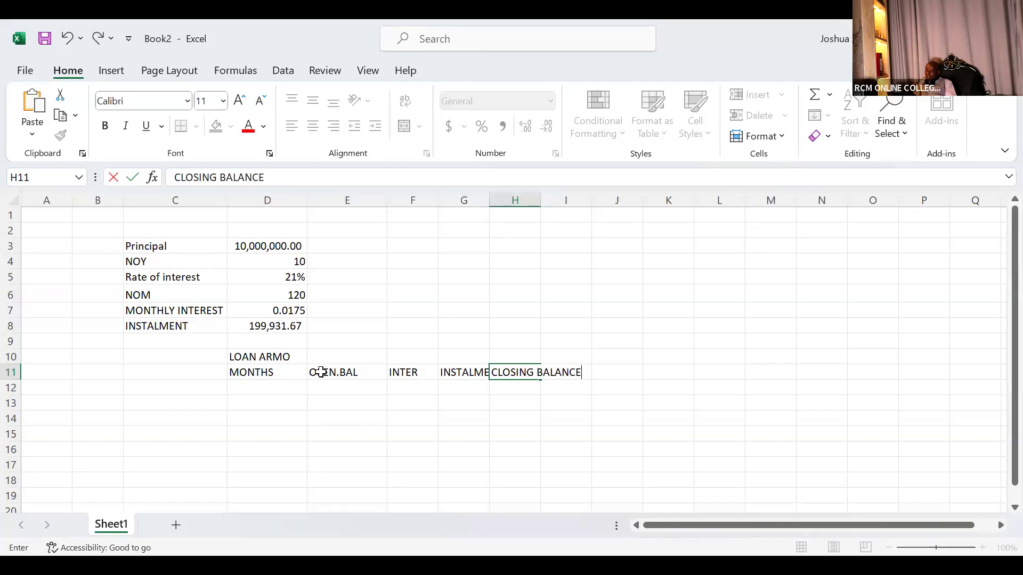
{"action": "left_click", "coordinate": [260, 386]}
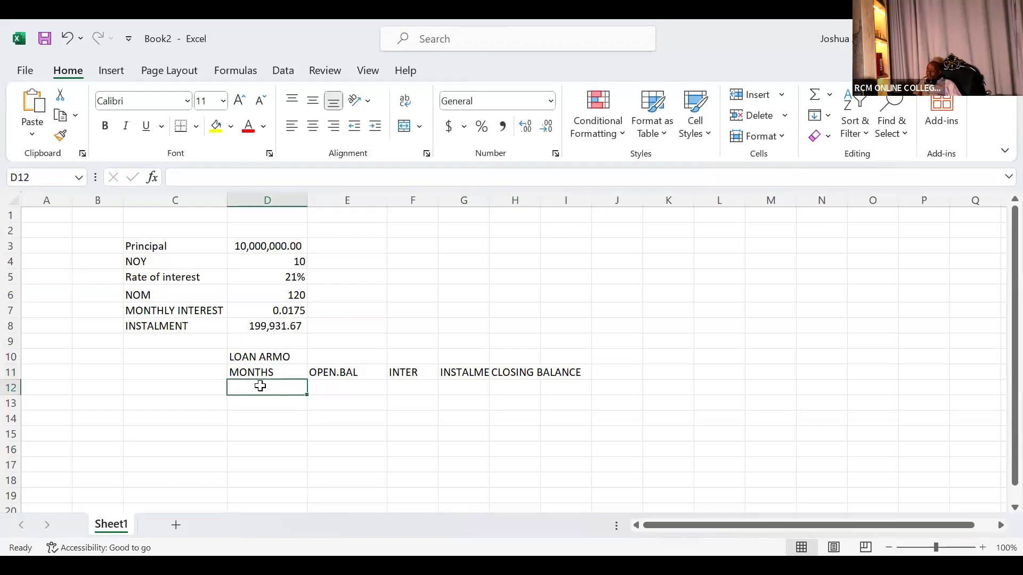
{"action": "type", "text": "1"}
{"action": "key", "text": "Return"}
{"action": "type", "text": "2"}
{"action": "key", "text": "Return"}
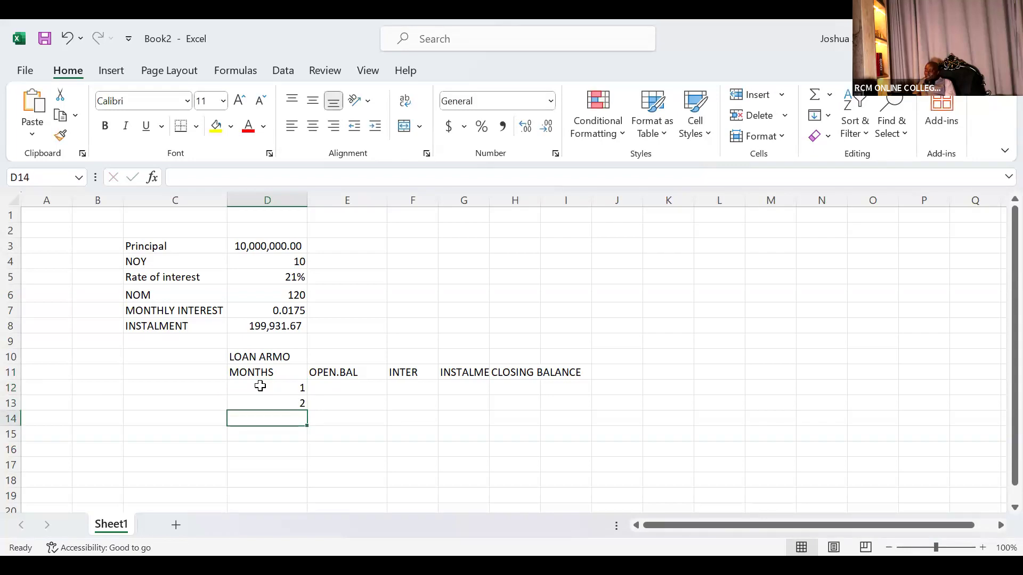
{"action": "left_click", "coordinate": [272, 386]}
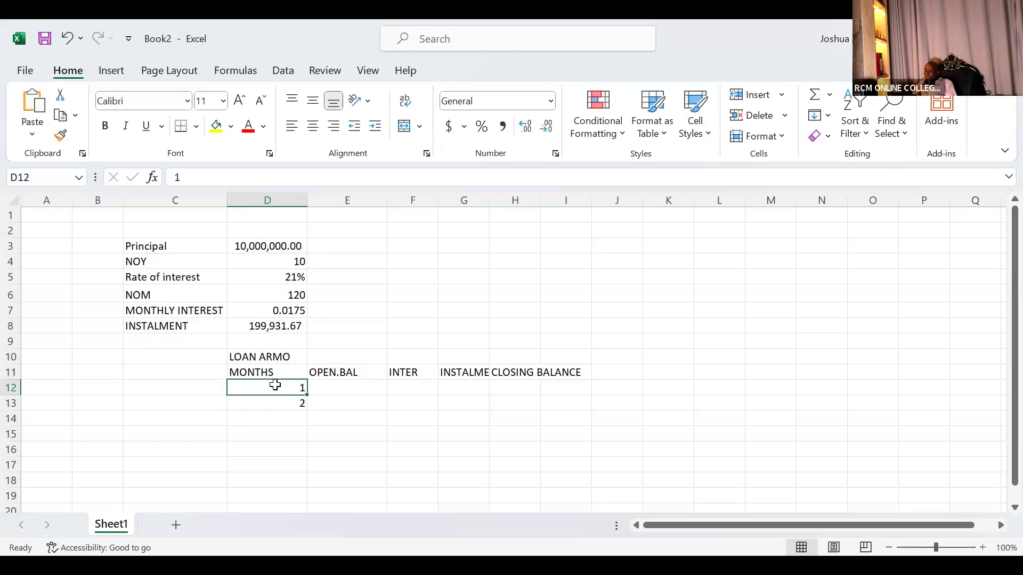
{"action": "left_click_drag", "start_coordinate": [275, 386], "coordinate": [274, 399]}
{"action": "key", "text": "Delete"}
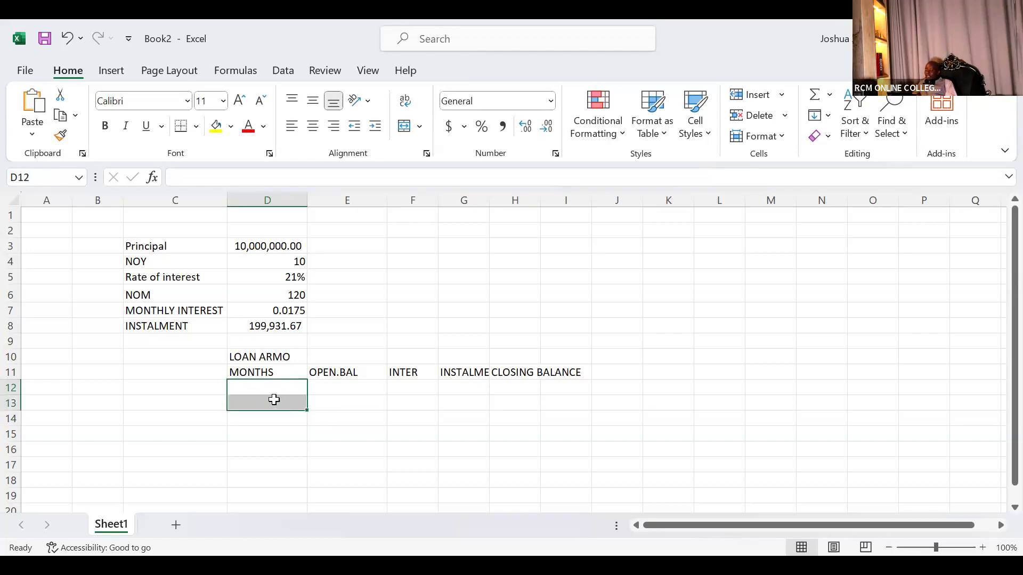
Generate the 120 month numbers below the MONTHS heading with =SEQUENCE(120) in D12, and go to the end of the list.
{"action": "left_click", "coordinate": [282, 387]}
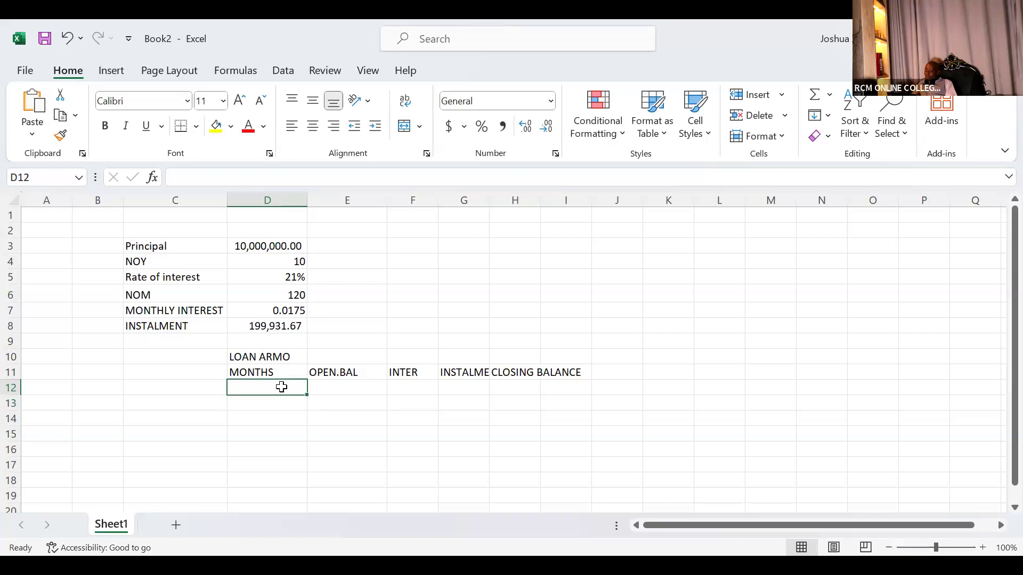
{"action": "type", "text": "="}
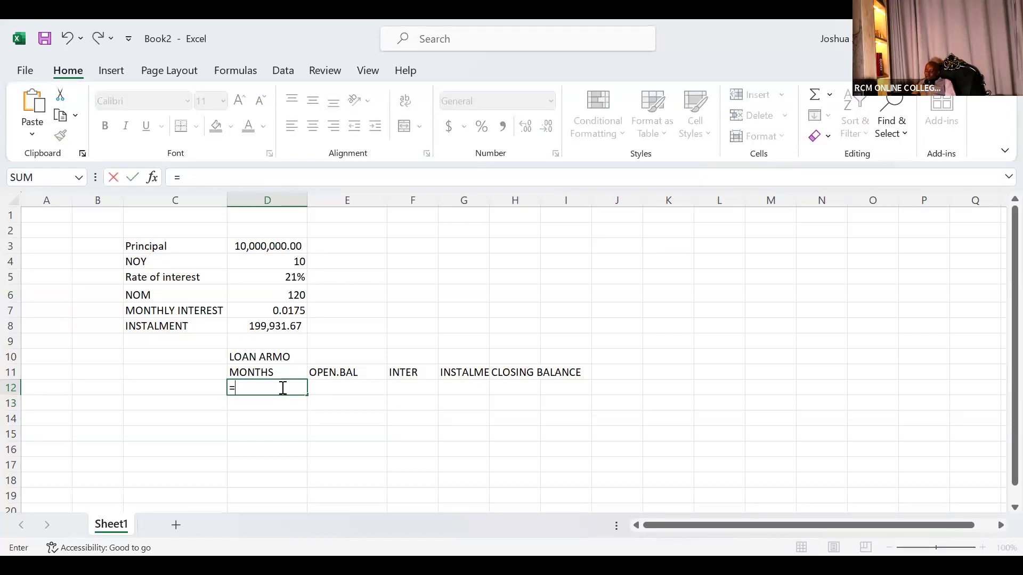
{"action": "type", "text": "SEQ"}
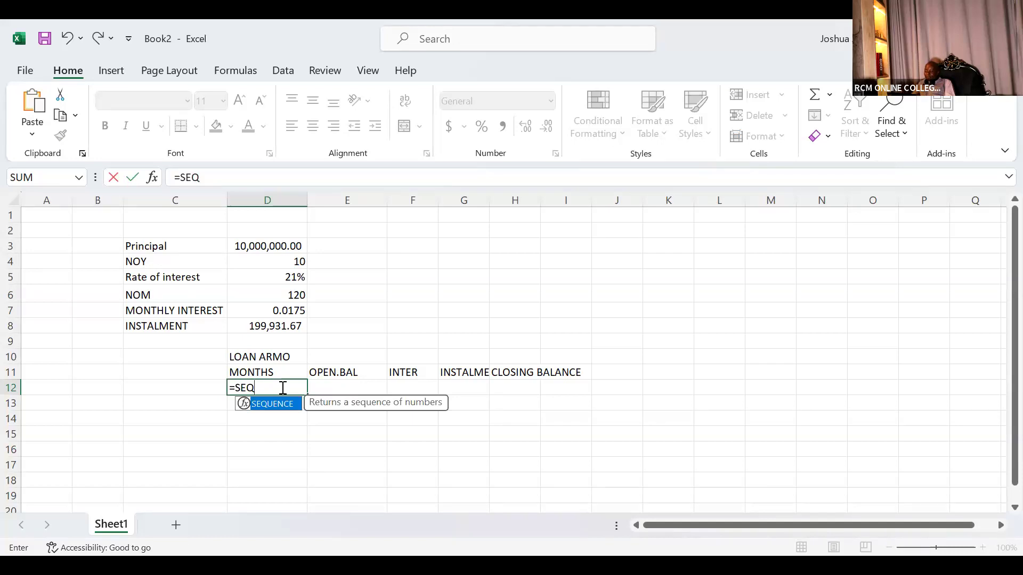
{"action": "key", "text": "Tab"}
{"action": "type", "text": "120"}
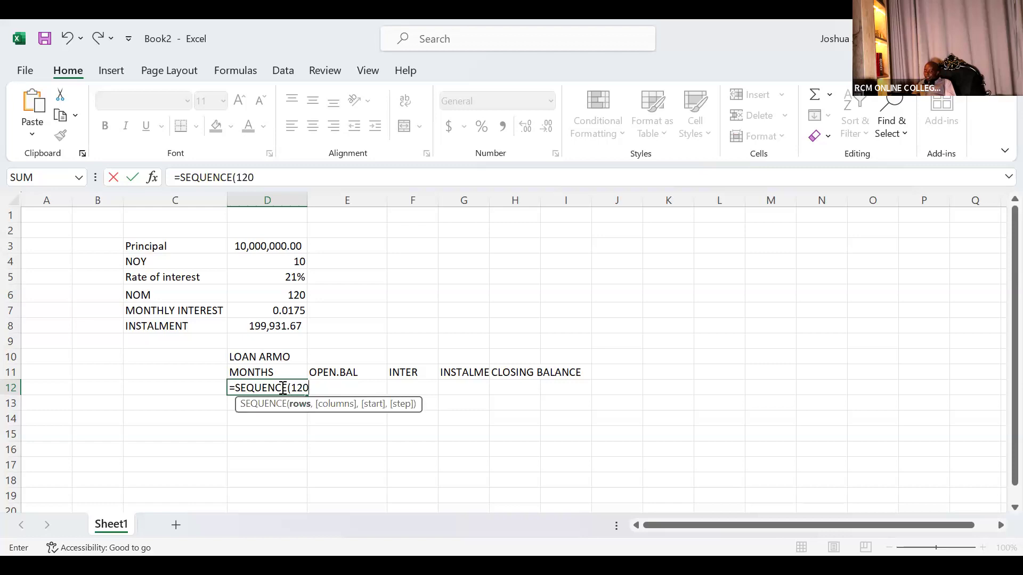
{"action": "key", "text": "Return"}
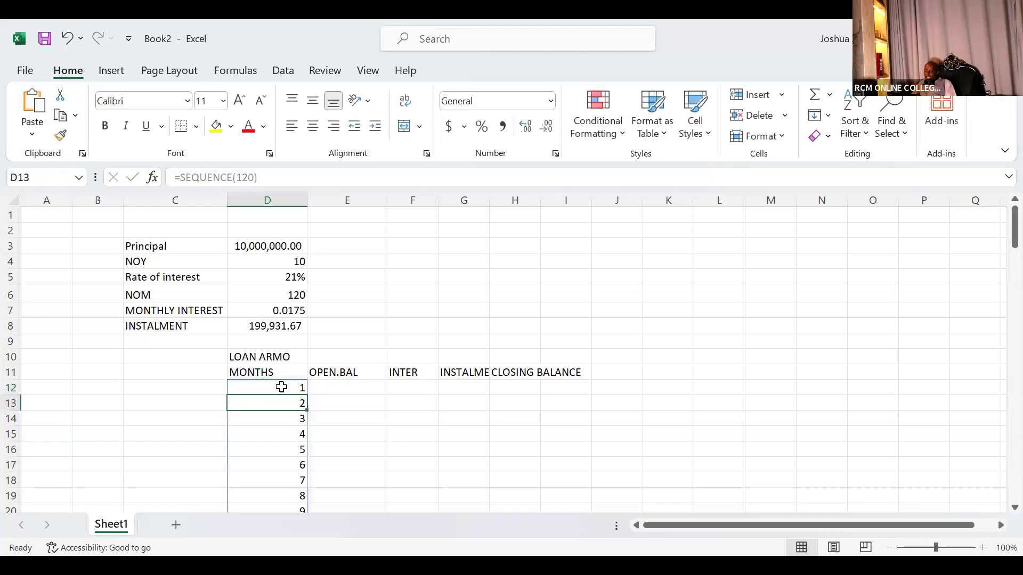
{"action": "key", "text": "ctrl+Down"}
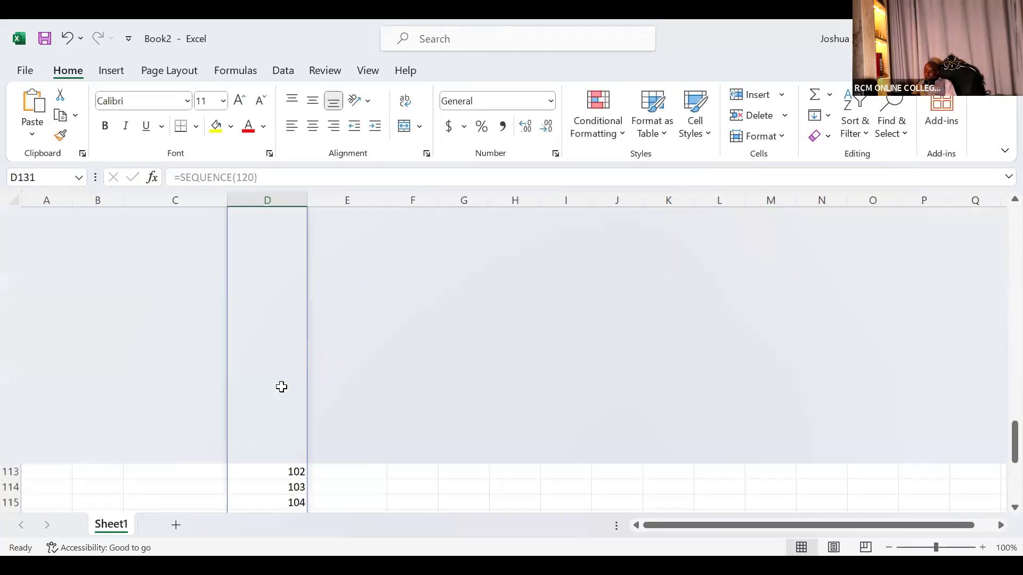
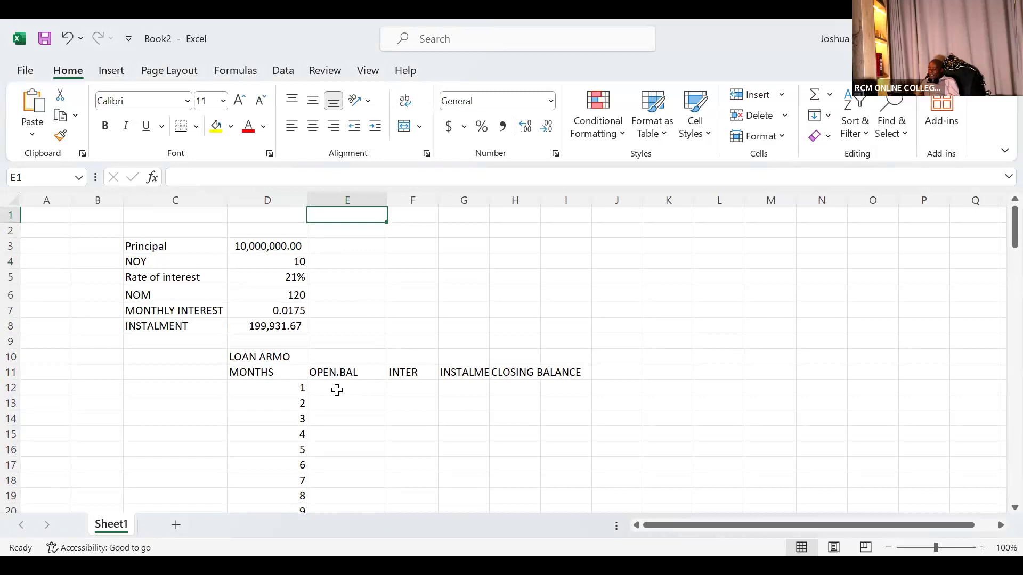
Link the month 1 opening balance in E12 to the principal with =D3, and start a formula in F12.
{"action": "type", "text": "="}
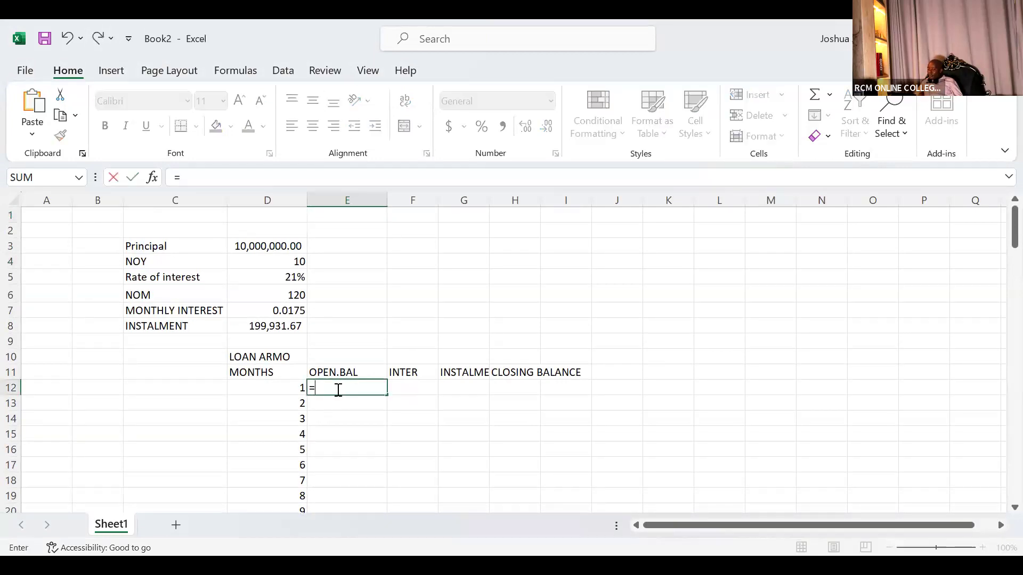
{"action": "left_click", "coordinate": [266, 245]}
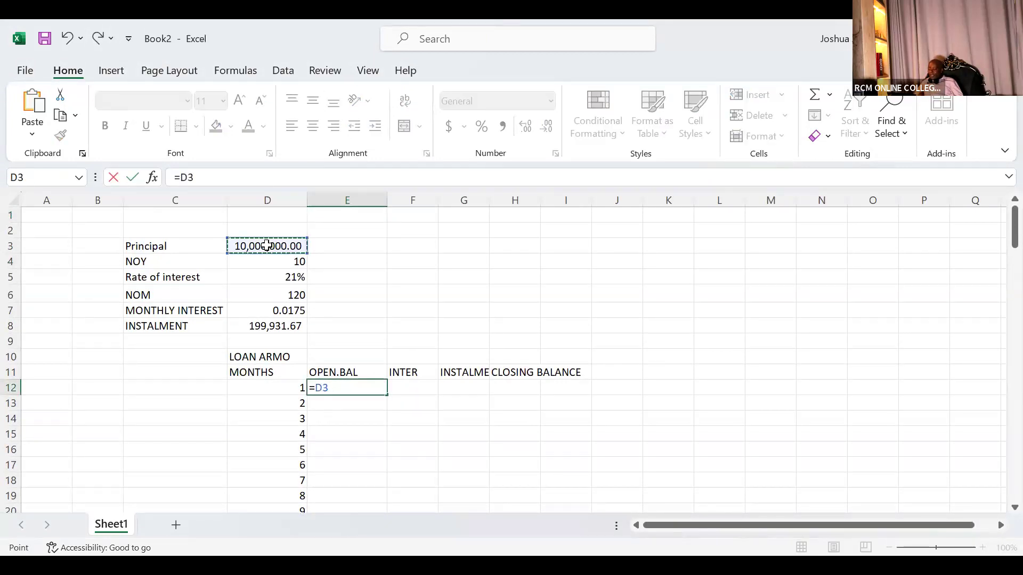
{"action": "key", "text": "Tab"}
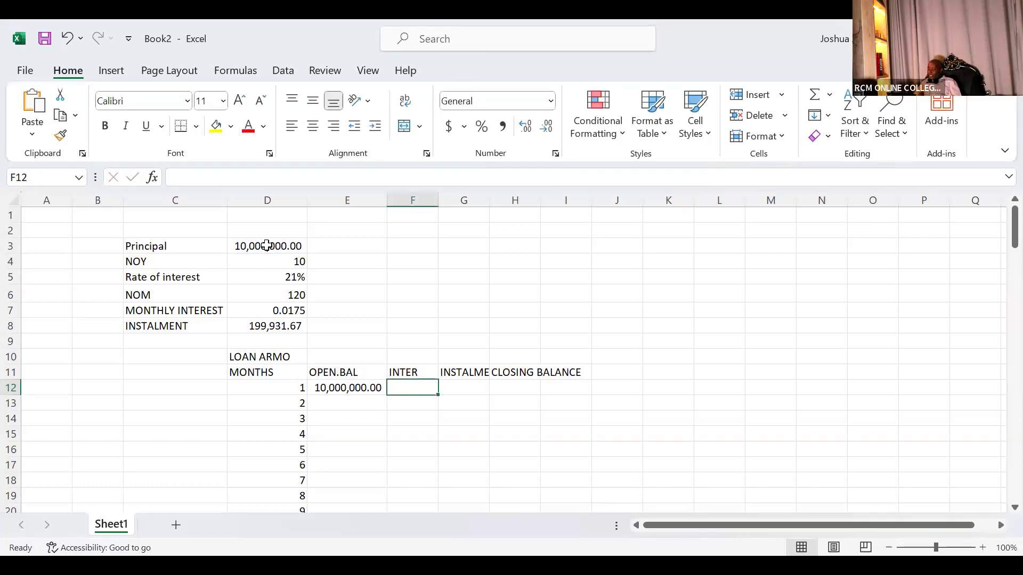
{"action": "type", "text": "="}
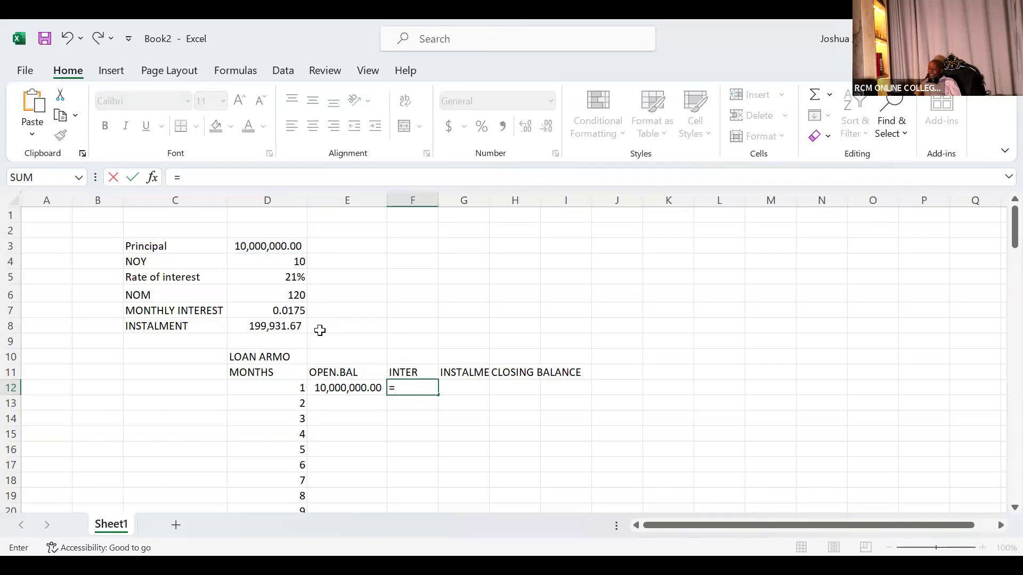
{"action": "left_click", "coordinate": [334, 388]}
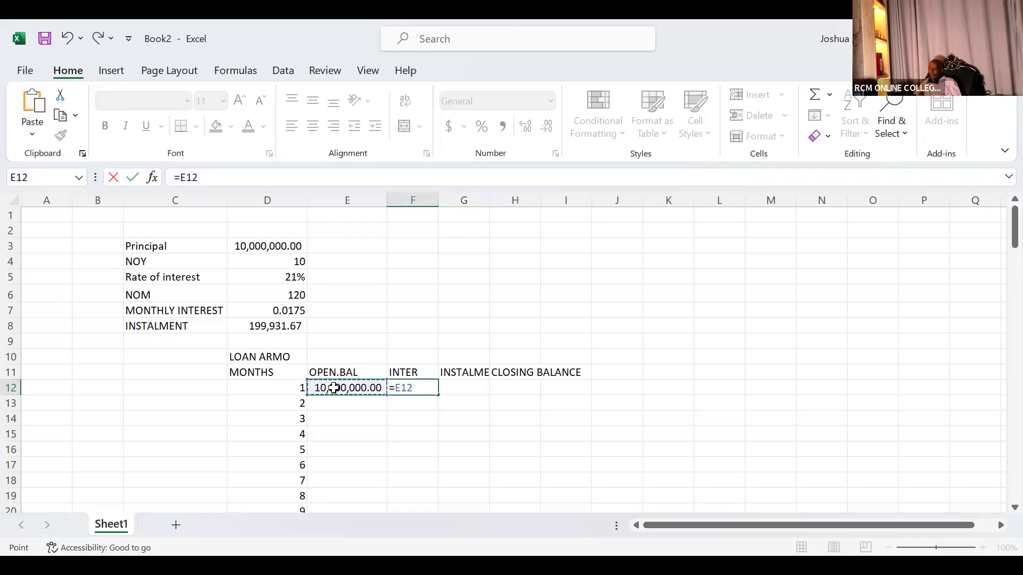
{"action": "type", "text": "*"}
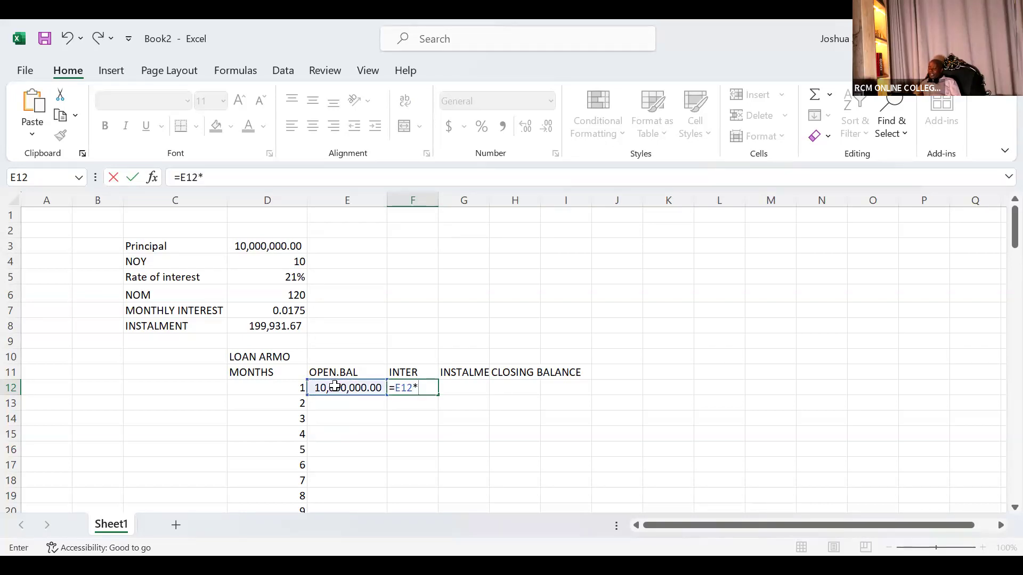
{"action": "left_click", "coordinate": [291, 312]}
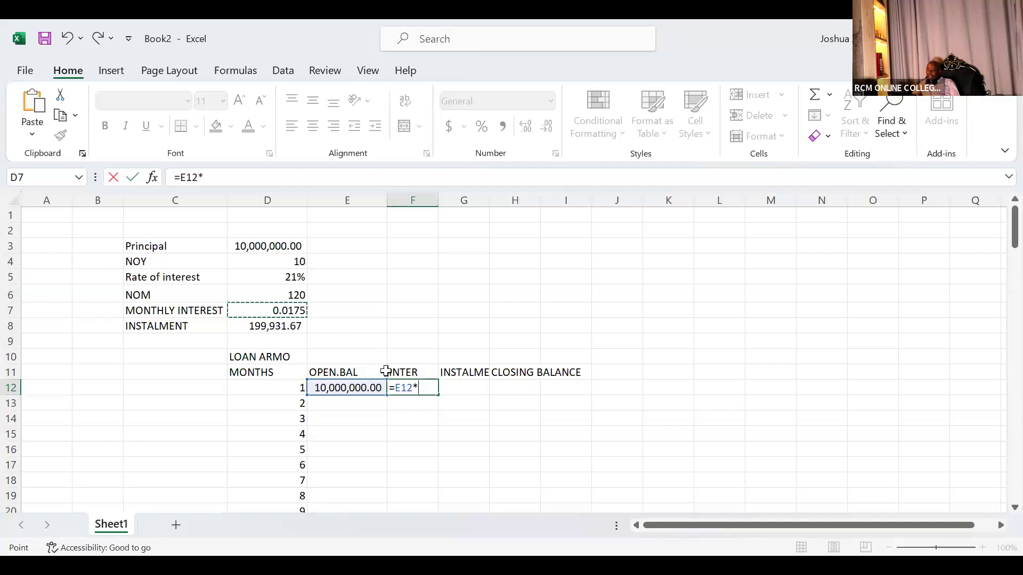
{"action": "key", "text": "BackSpace"}
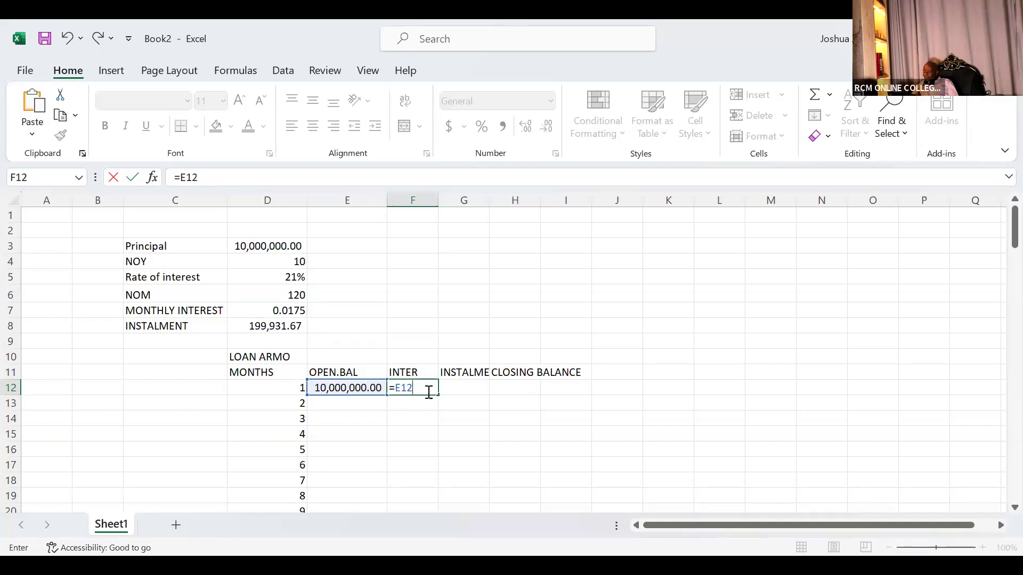
{"action": "key", "text": "BackSpace"}
{"action": "key", "text": "BackSpace"}
{"action": "key", "text": "BackSpace"}
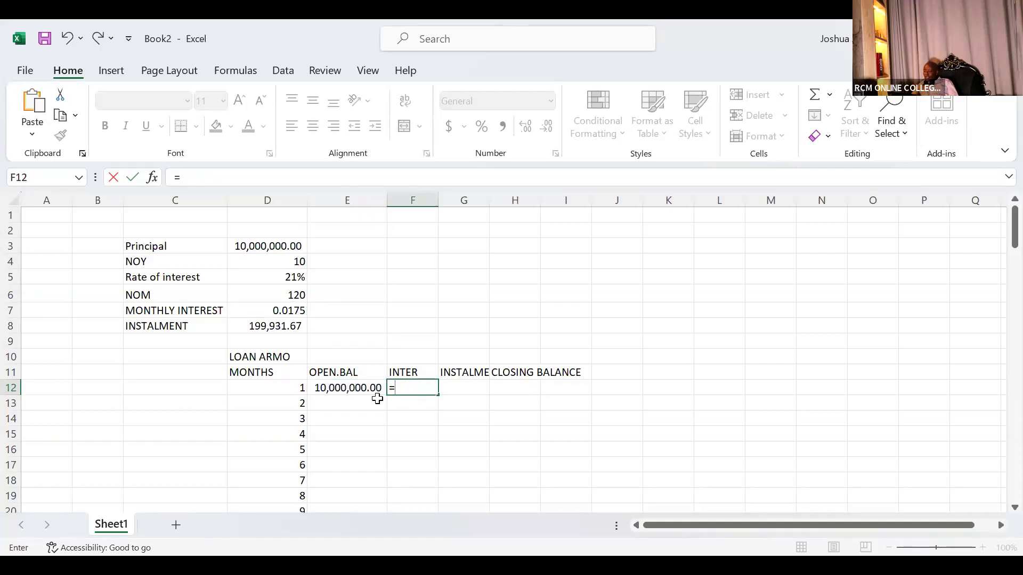
Complete the month 1 interest formula in F12 as =E12*$D$7, with an absolute reference to the monthly interest.
{"action": "left_click", "coordinate": [334, 390]}
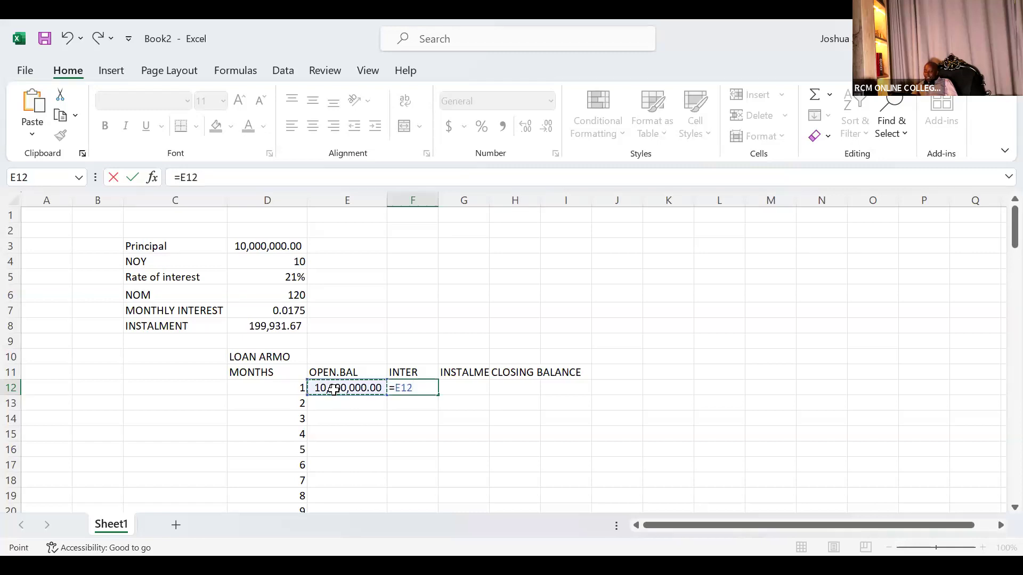
{"action": "type", "text": "*"}
{"action": "left_click", "coordinate": [286, 313]}
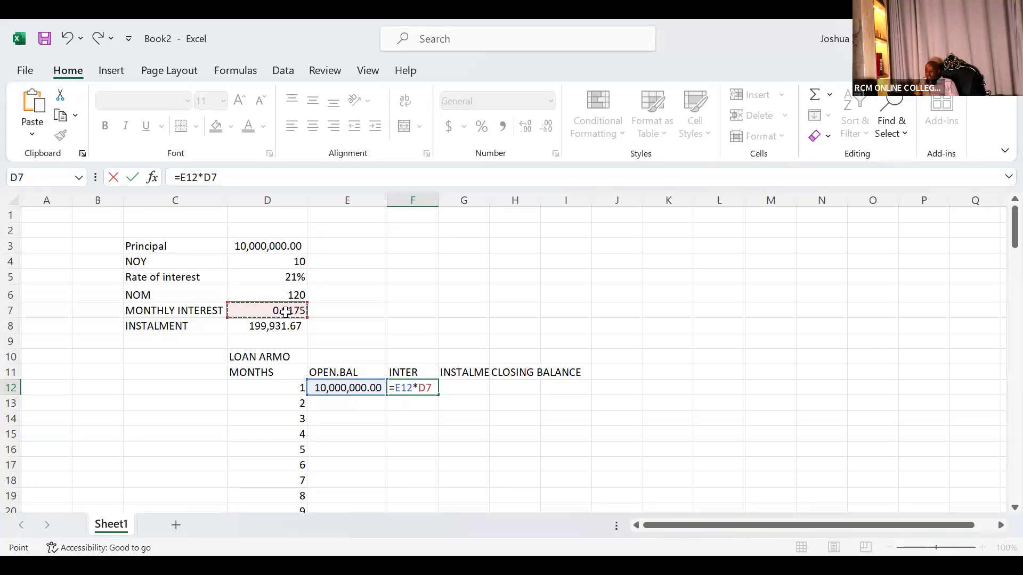
{"action": "key", "text": "F4"}
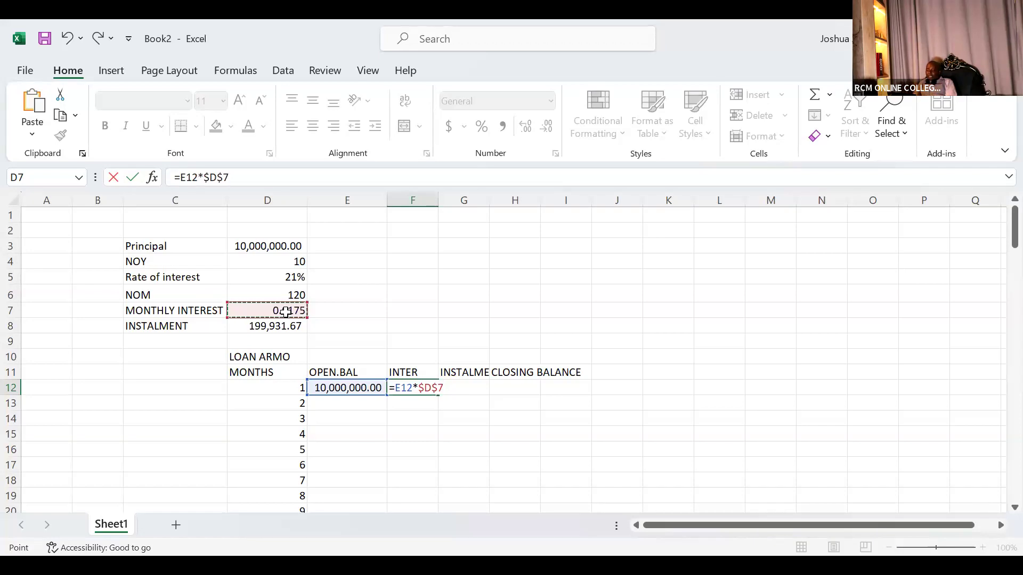
{"action": "key", "text": "Tab"}
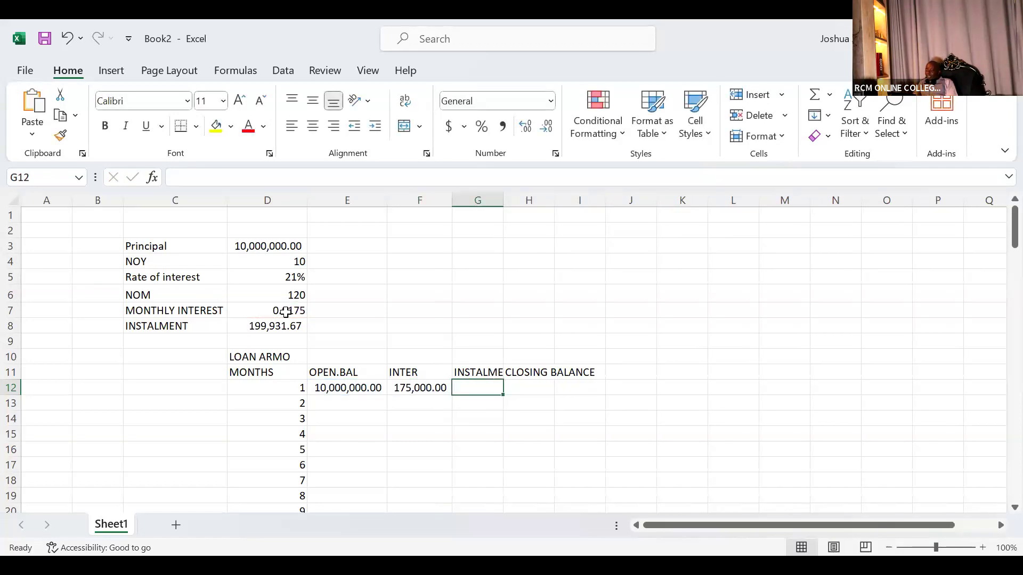
Enter the month 1 instalment in G12 as =$D$8, an absolute reference to the calculated instalment.
{"action": "type", "text": "="}
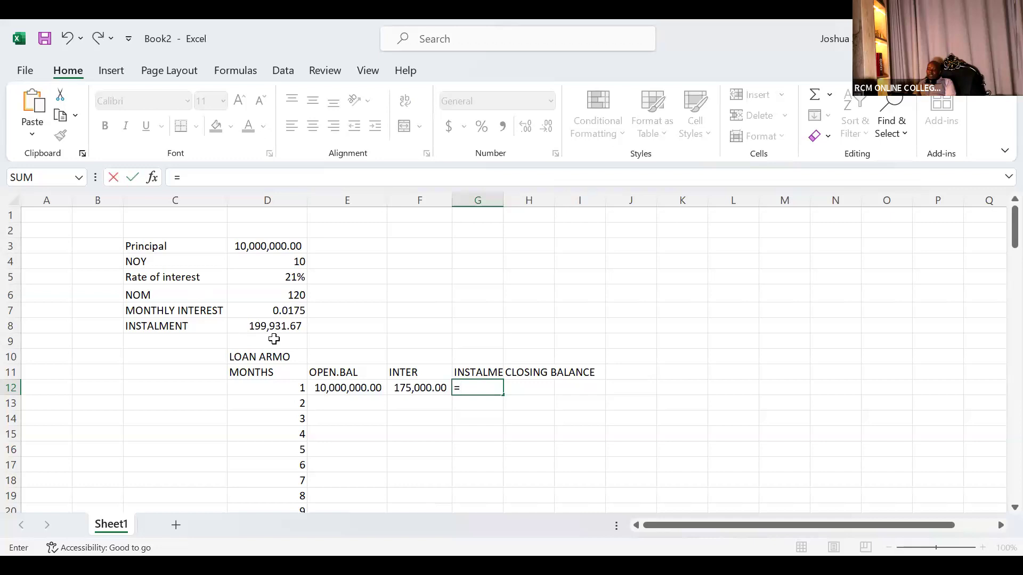
{"action": "left_click", "coordinate": [272, 327]}
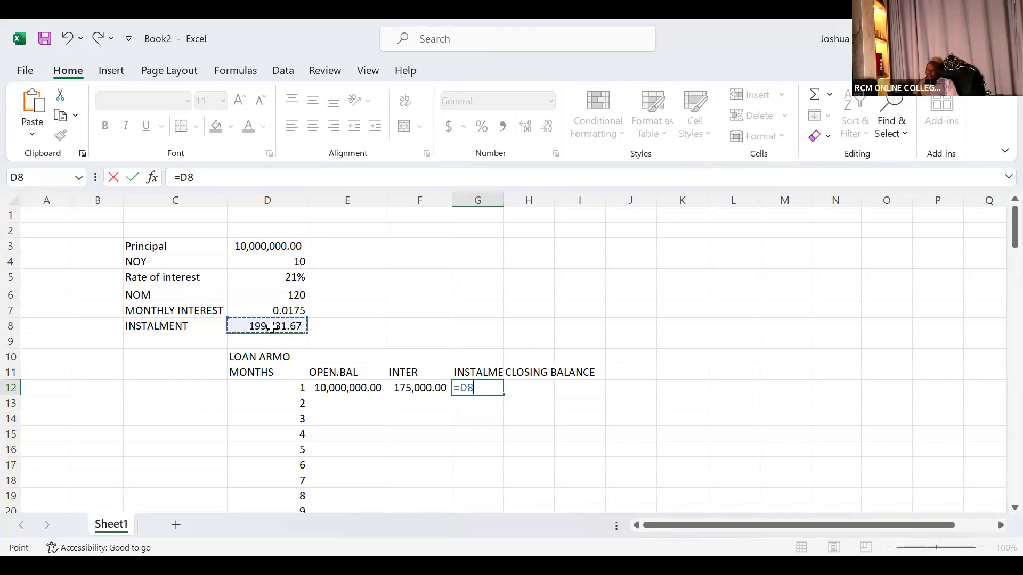
{"action": "key", "text": "F4"}
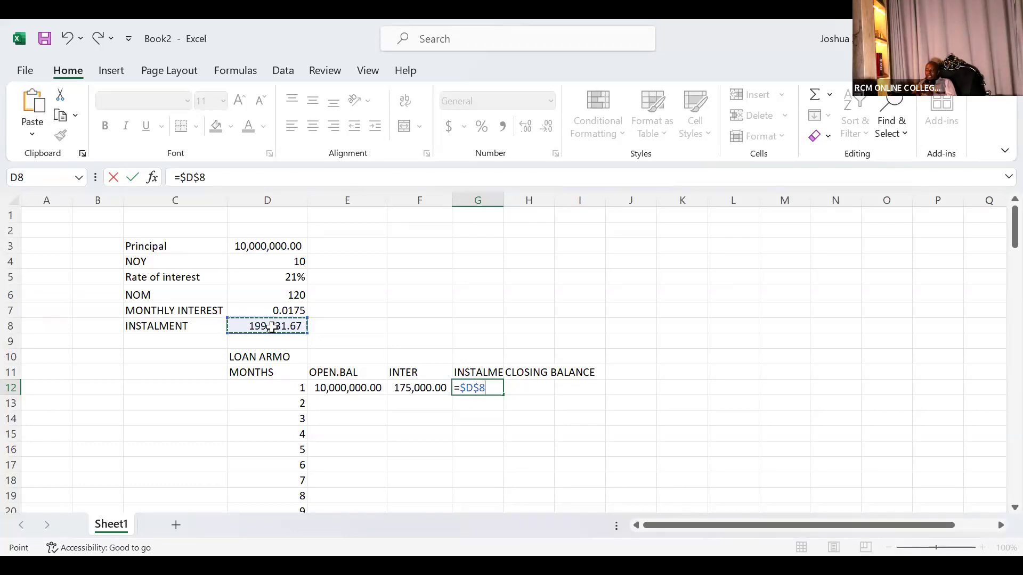
{"action": "key", "text": "Tab"}
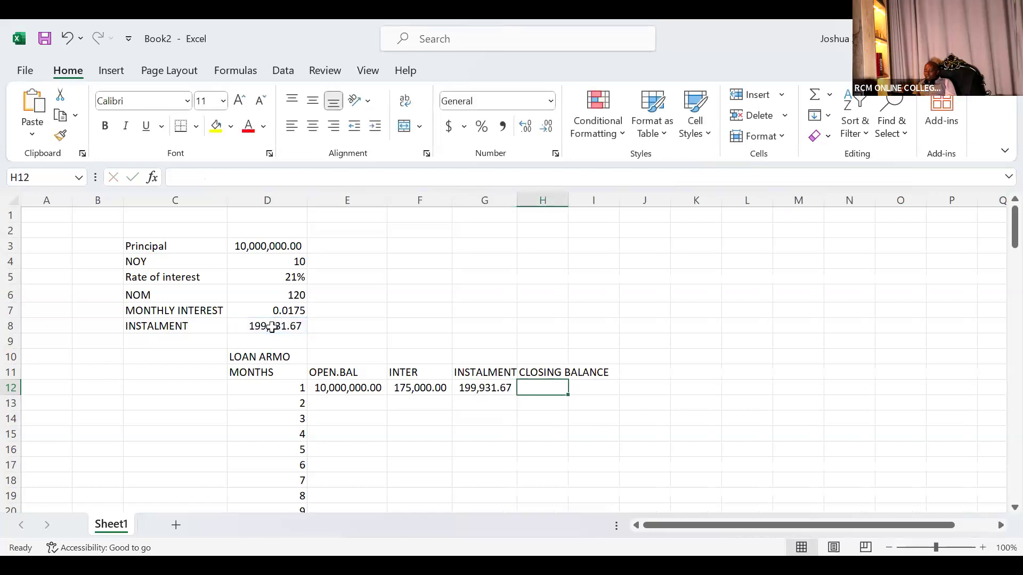
Calculate the month 1 closing balance in H12 with =E12+F12-G12.
{"action": "type", "text": "="}
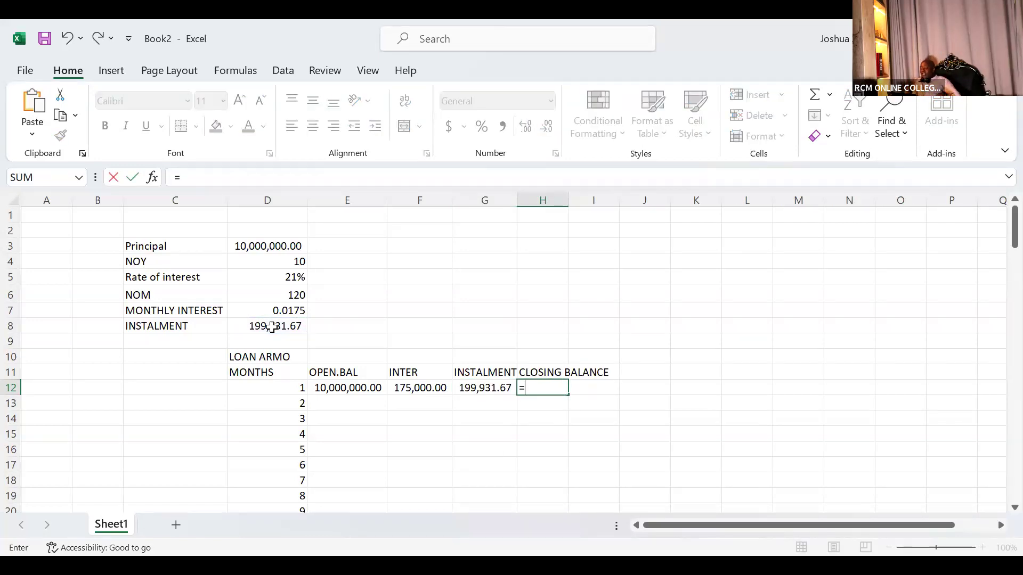
{"action": "left_click", "coordinate": [340, 388]}
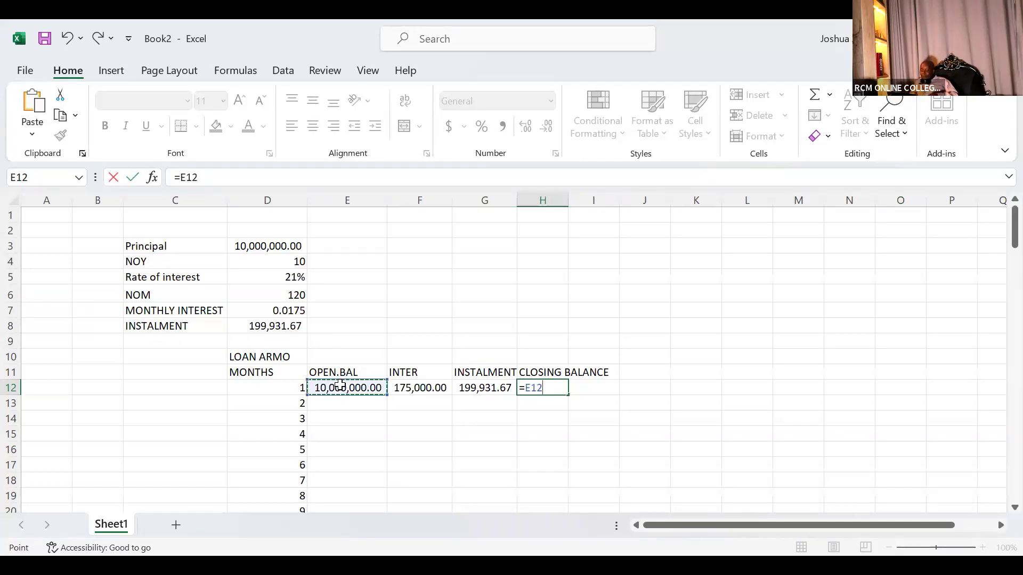
{"action": "type", "text": "+"}
{"action": "left_click", "coordinate": [419, 384]}
{"action": "type", "text": "-"}
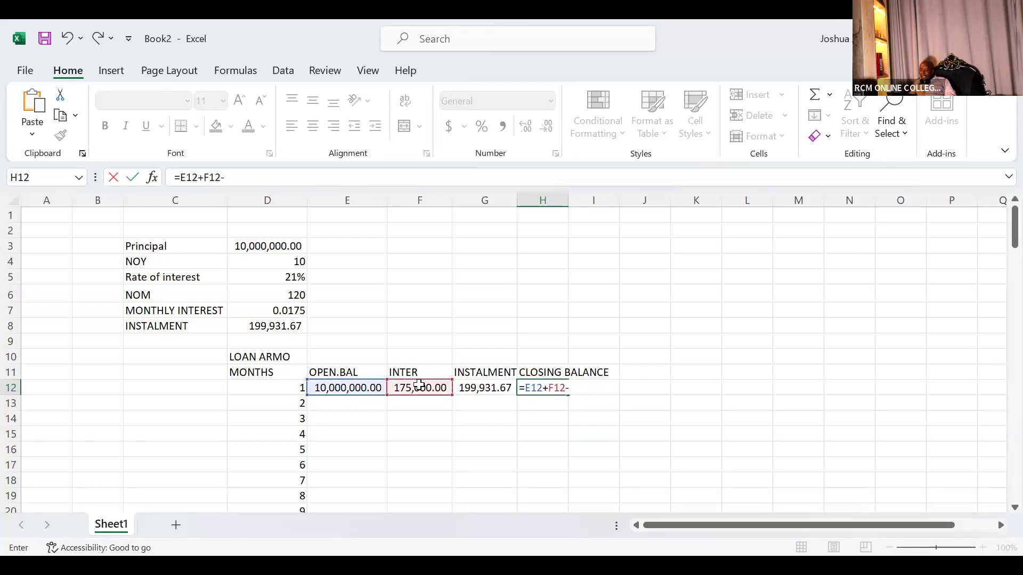
{"action": "left_click", "coordinate": [488, 387]}
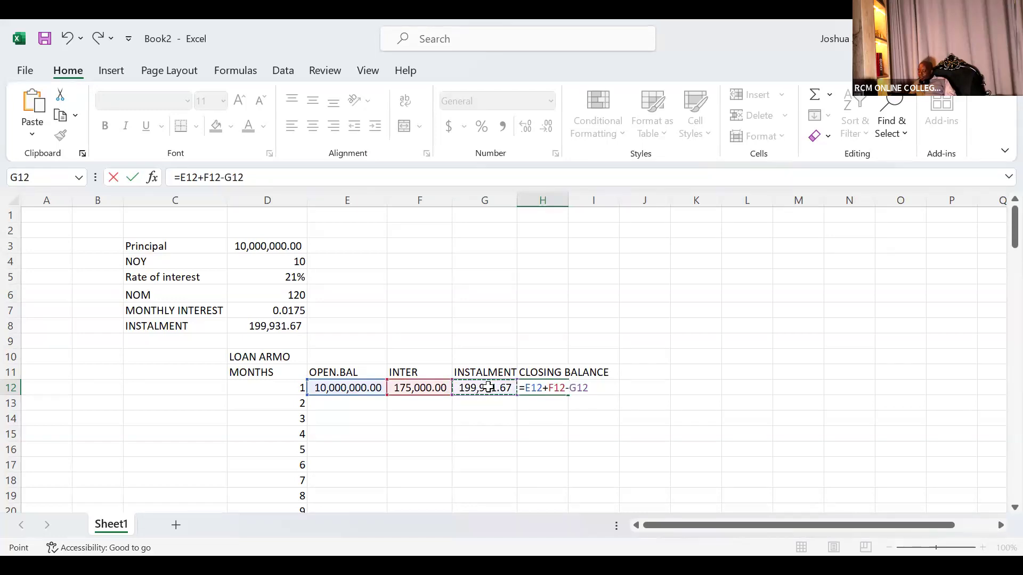
{"action": "key", "text": "Return"}
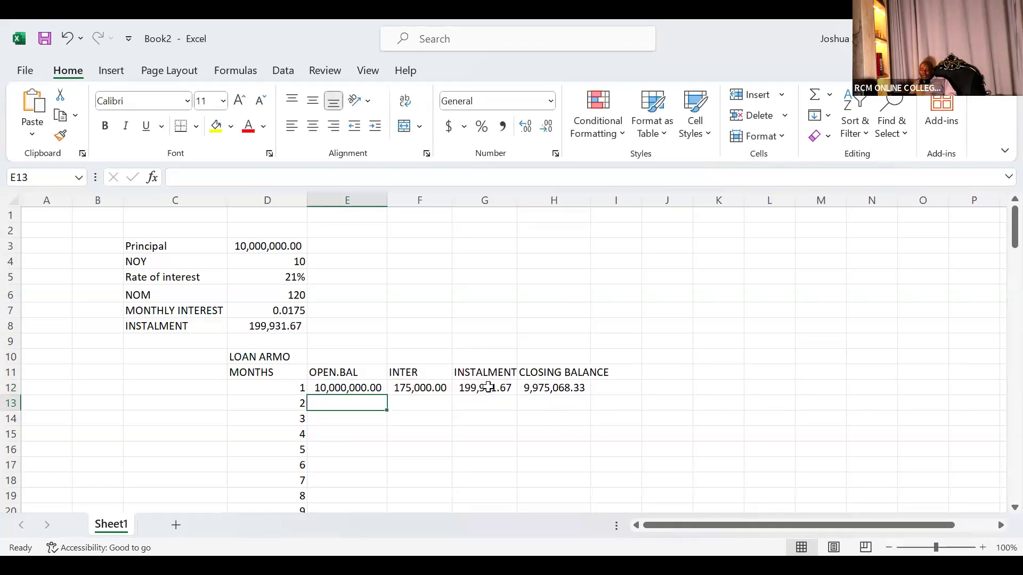
Carry the month 1 closing balance into the month 2 opening balance with =H12 in E13.
{"action": "type", "text": "="}
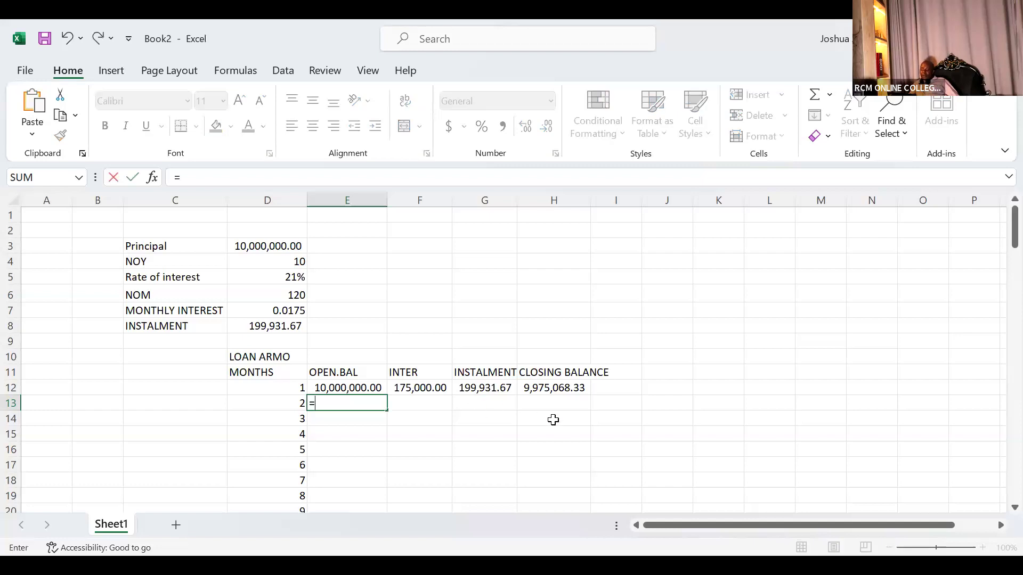
{"action": "left_click", "coordinate": [552, 389]}
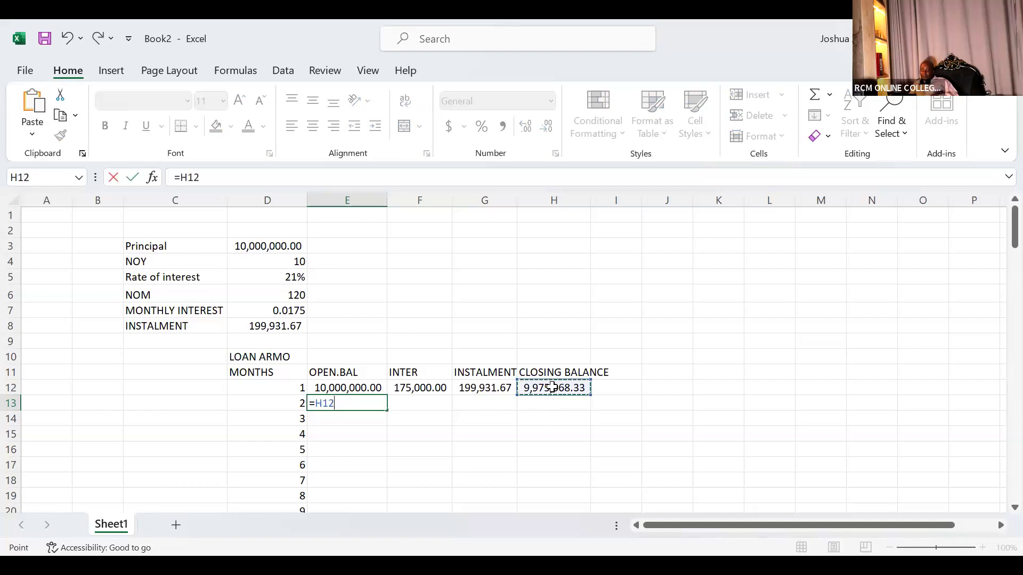
{"action": "key", "text": "Tab"}
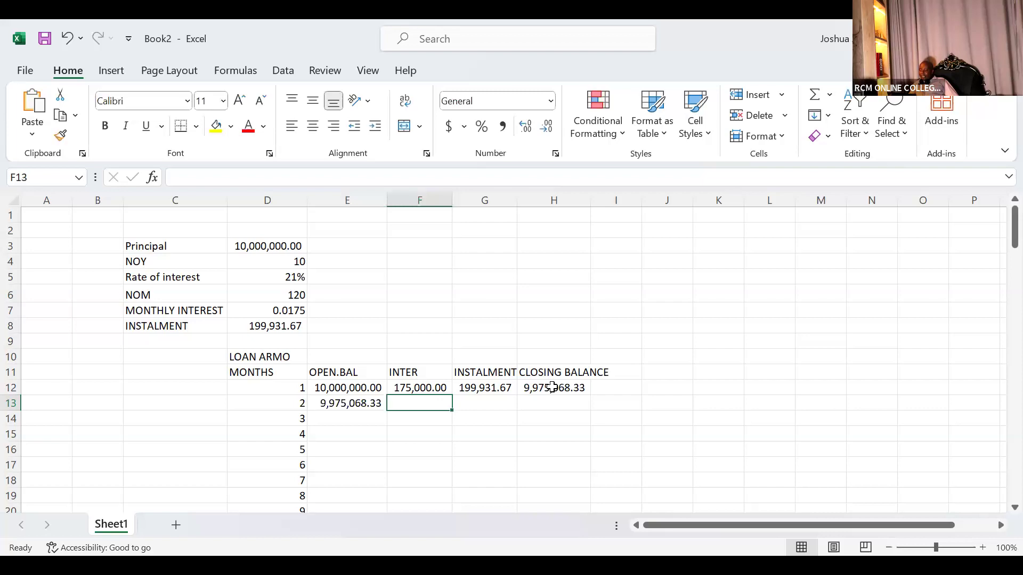
Calculate the month 2 interest in F13 with =E13*$D$7, keeping the monthly interest reference absolute.
{"action": "type", "text": "="}
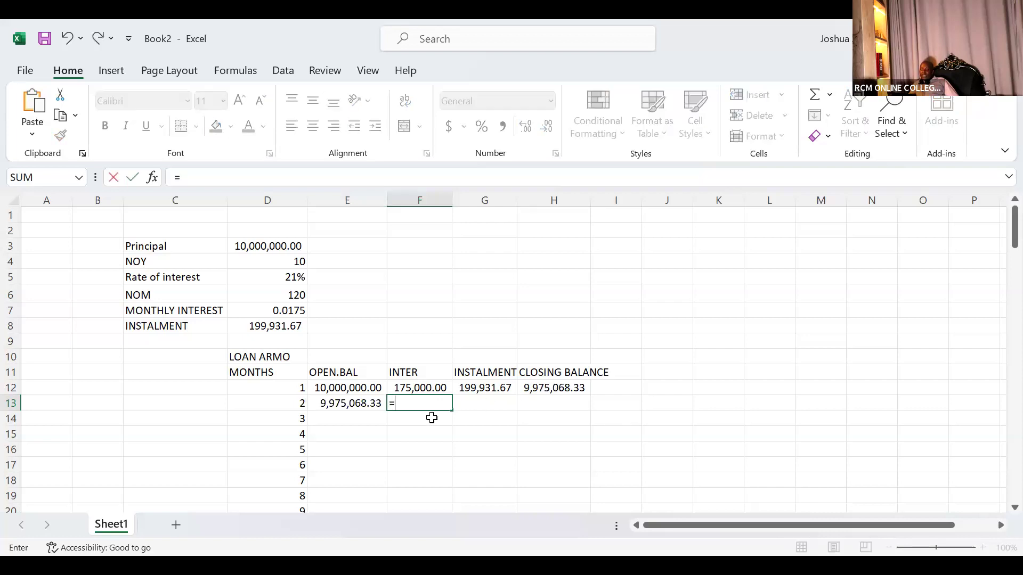
{"action": "left_click", "coordinate": [333, 405]}
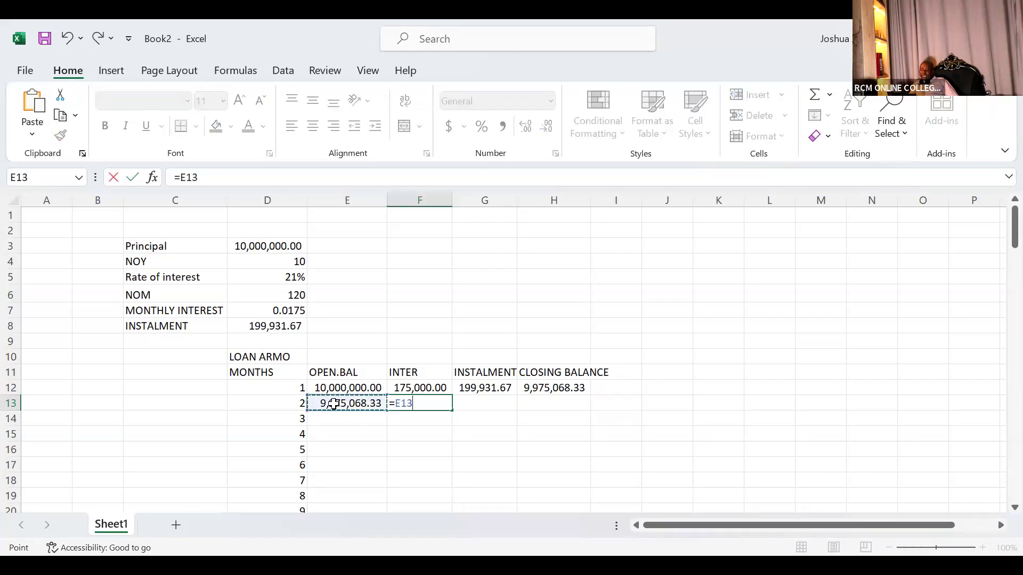
{"action": "type", "text": "*"}
{"action": "left_click", "coordinate": [281, 312]}
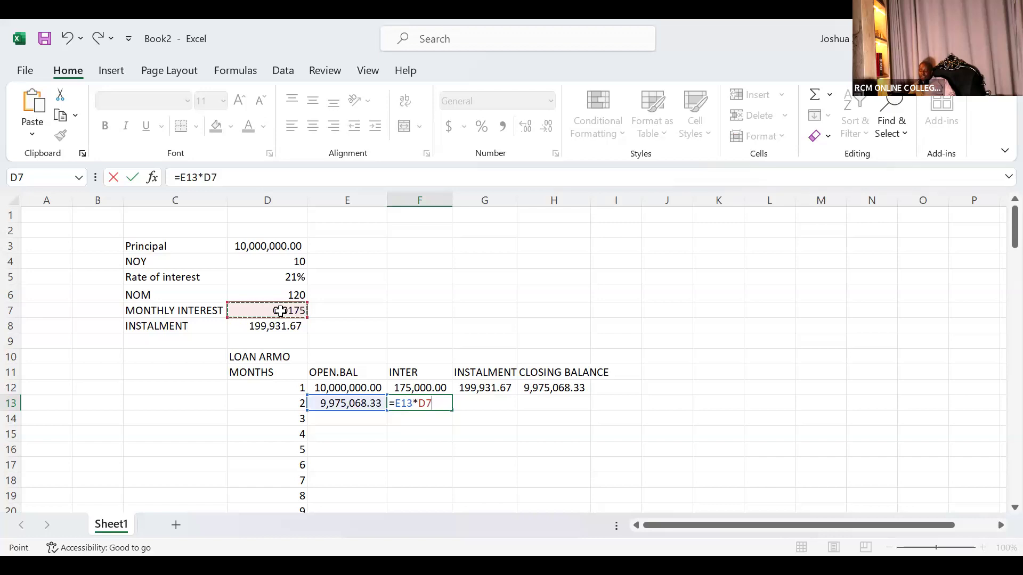
{"action": "key", "text": "F4"}
{"action": "key", "text": "Tab"}
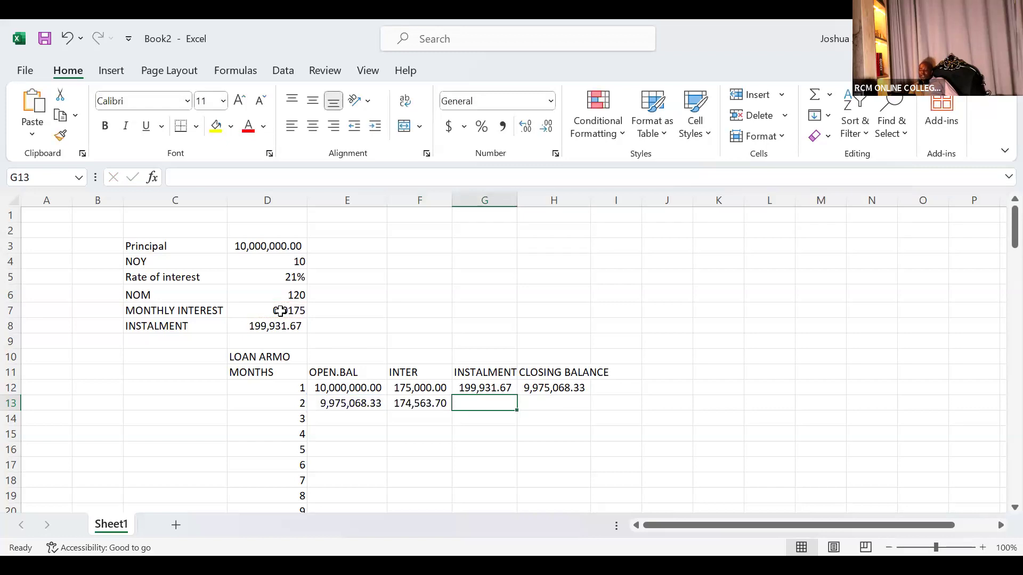
Enter the month 2 instalment in G13 as =$D$8.
{"action": "type", "text": "="}
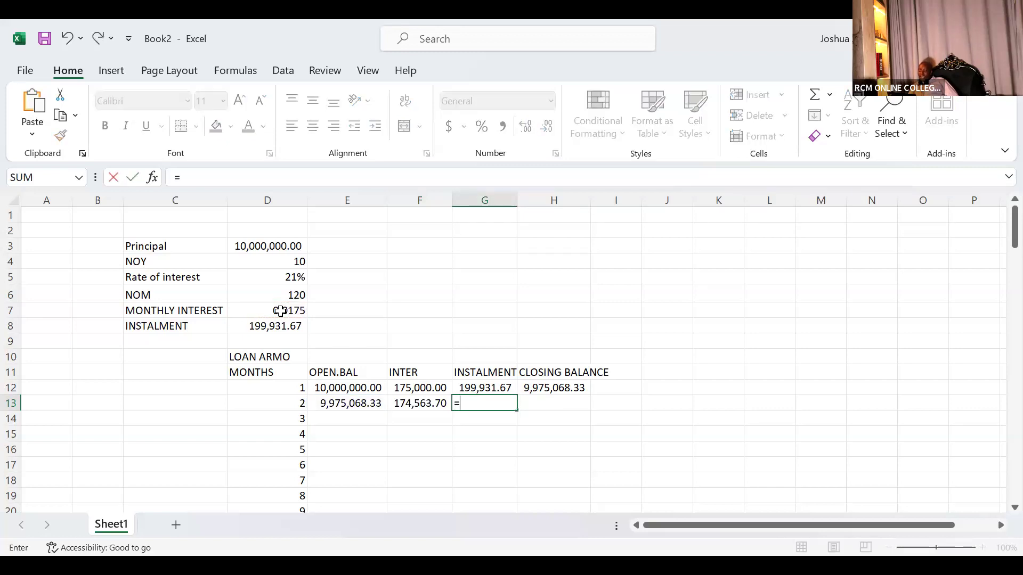
{"action": "left_click", "coordinate": [274, 327]}
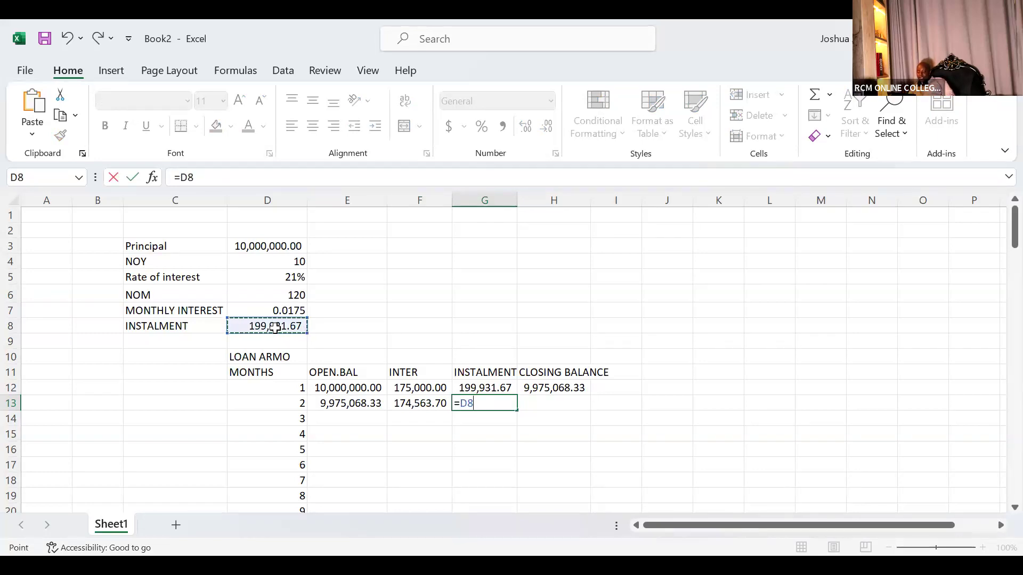
{"action": "key", "text": "F4"}
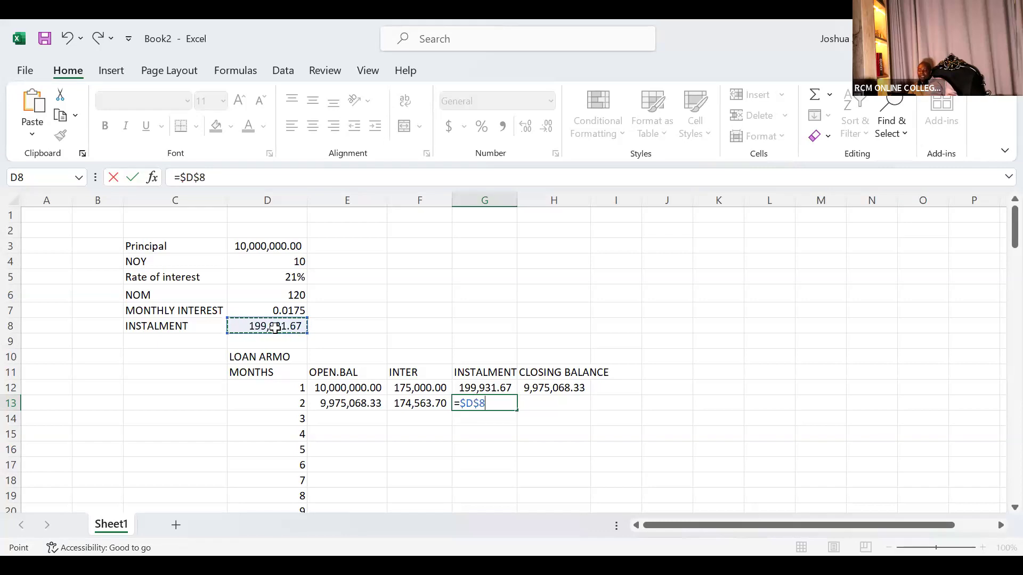
{"action": "key", "text": "Tab"}
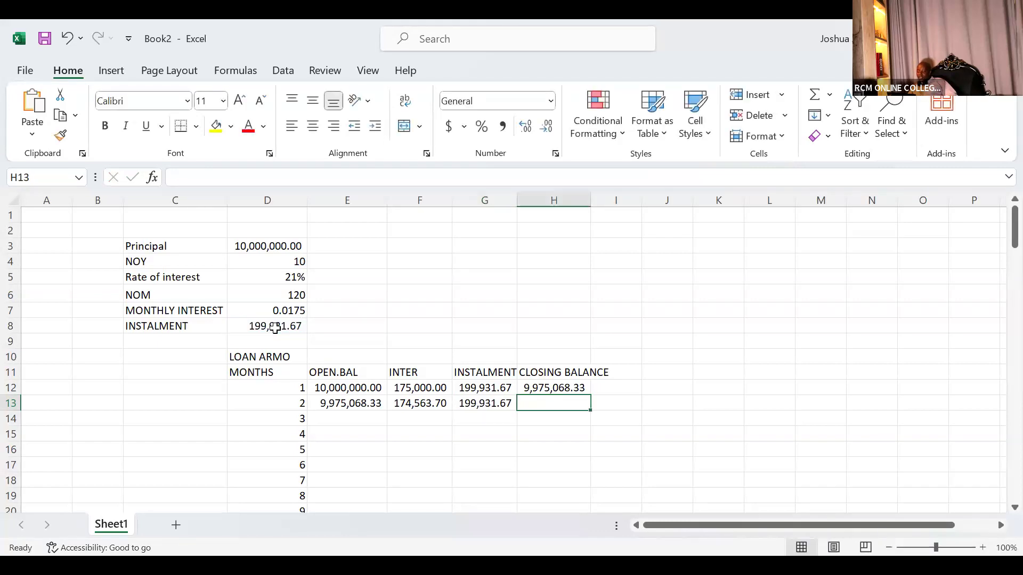
Calculate the month 2 closing balance in H13 with =E13+F13-G13.
{"action": "type", "text": "="}
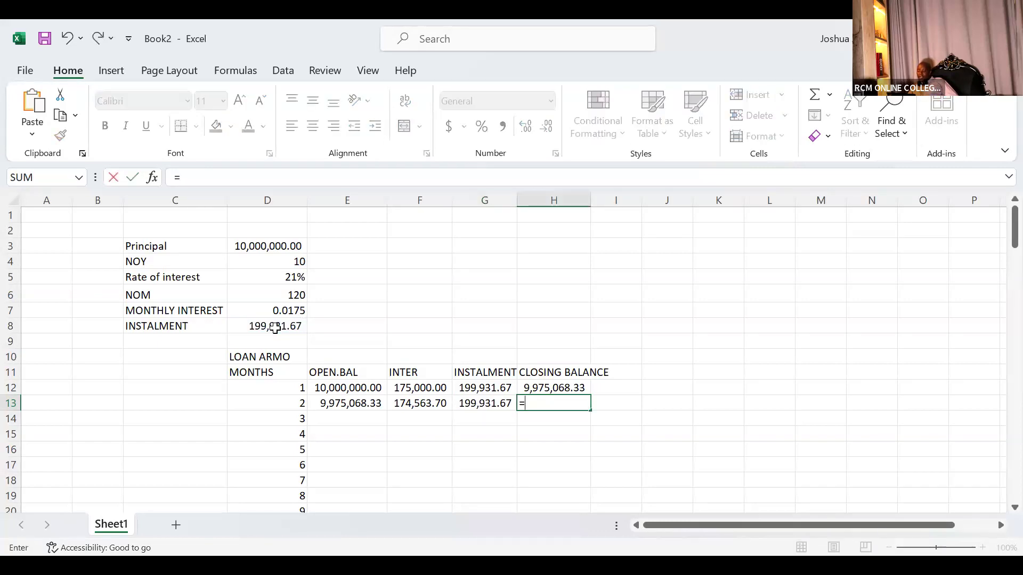
{"action": "left_click", "coordinate": [331, 404]}
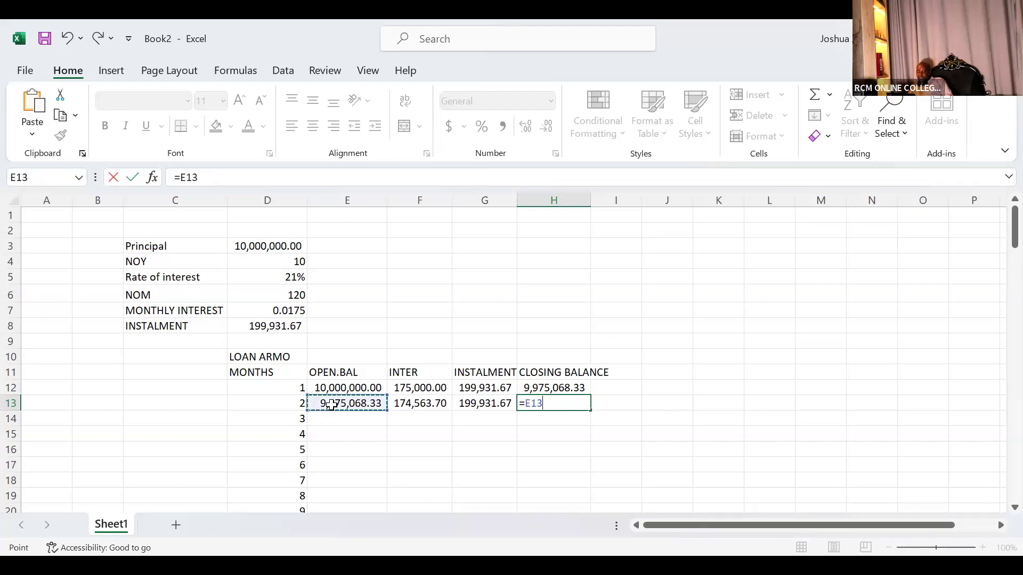
{"action": "type", "text": "+"}
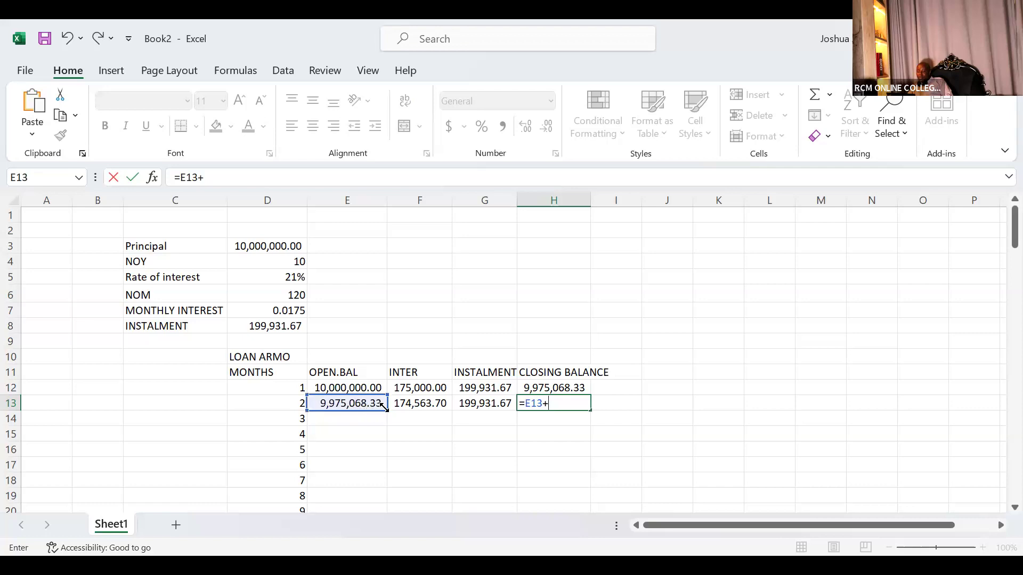
{"action": "left_click", "coordinate": [412, 404]}
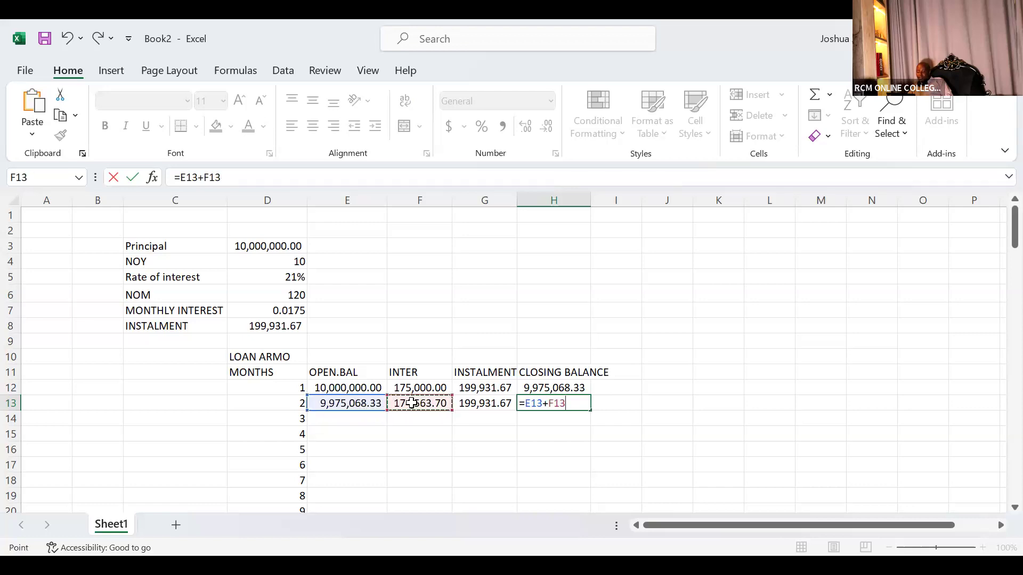
{"action": "type", "text": "-"}
{"action": "left_click", "coordinate": [489, 405]}
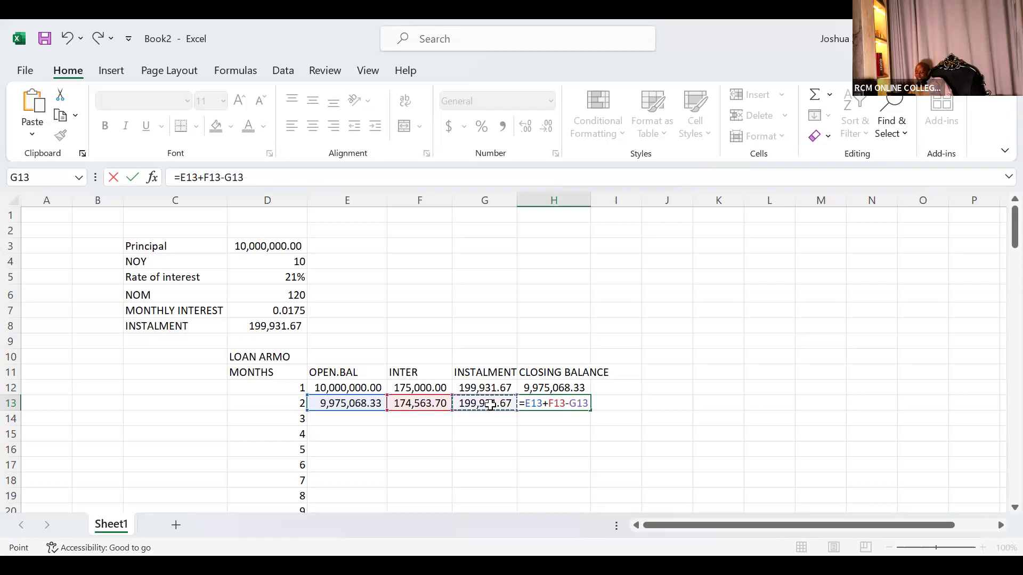
{"action": "key", "text": "Return"}
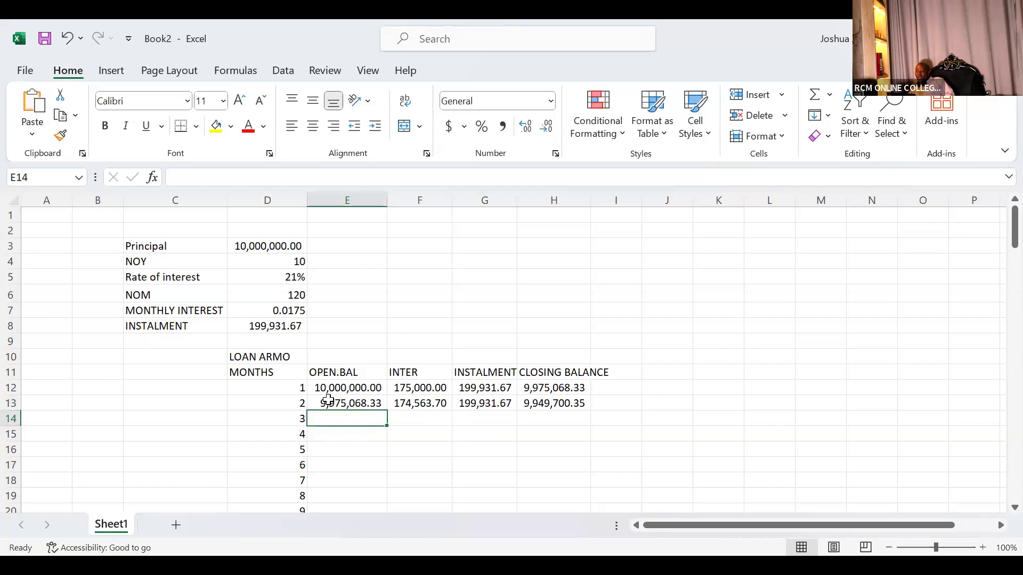
Fill the month 2 formulas in E13:H13 down through month 120 and go to the last closing balance.
{"action": "left_click_drag", "start_coordinate": [331, 404], "coordinate": [548, 404]}
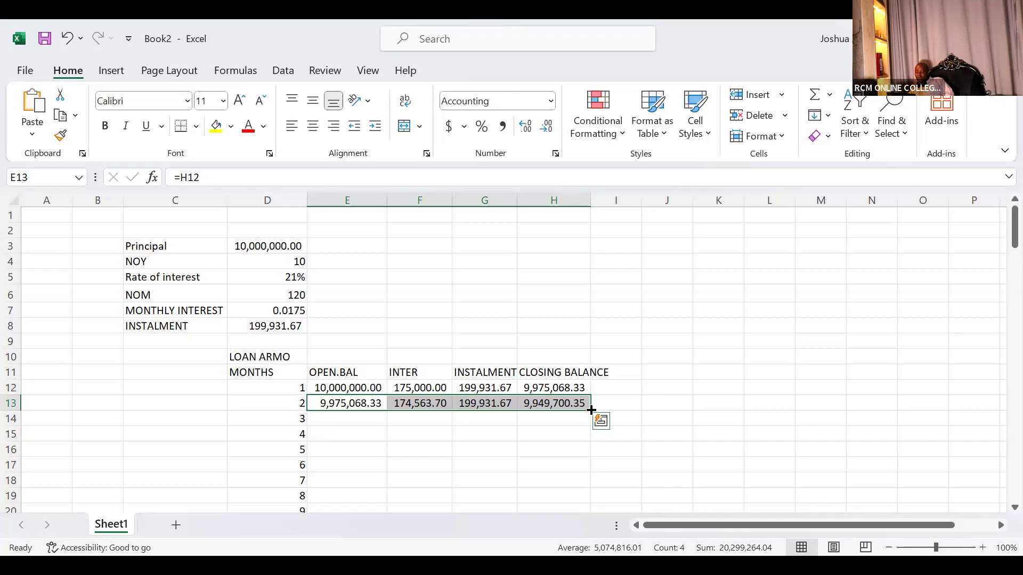
{"action": "double_click", "coordinate": [591, 409]}
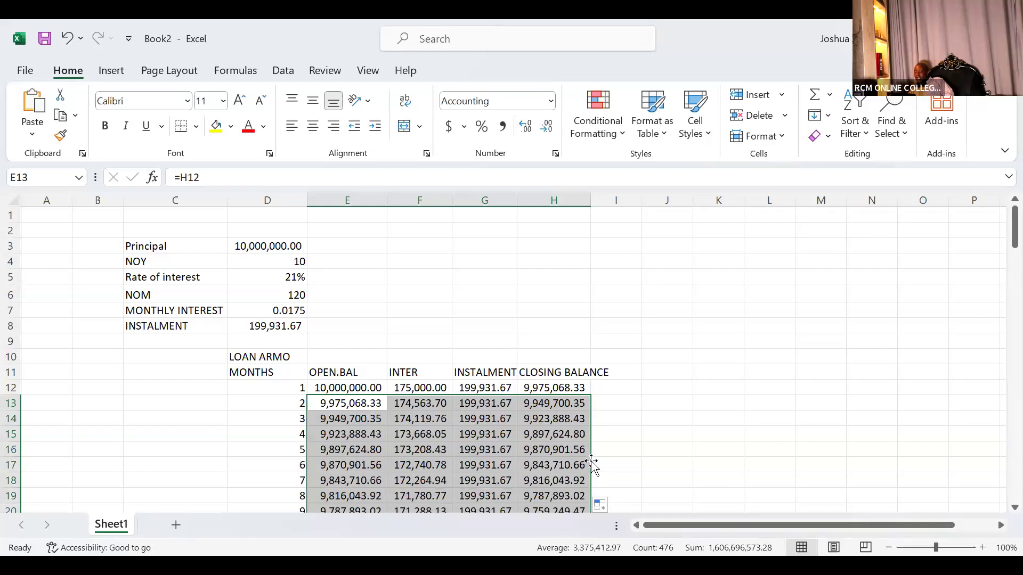
{"action": "left_click", "coordinate": [623, 434]}
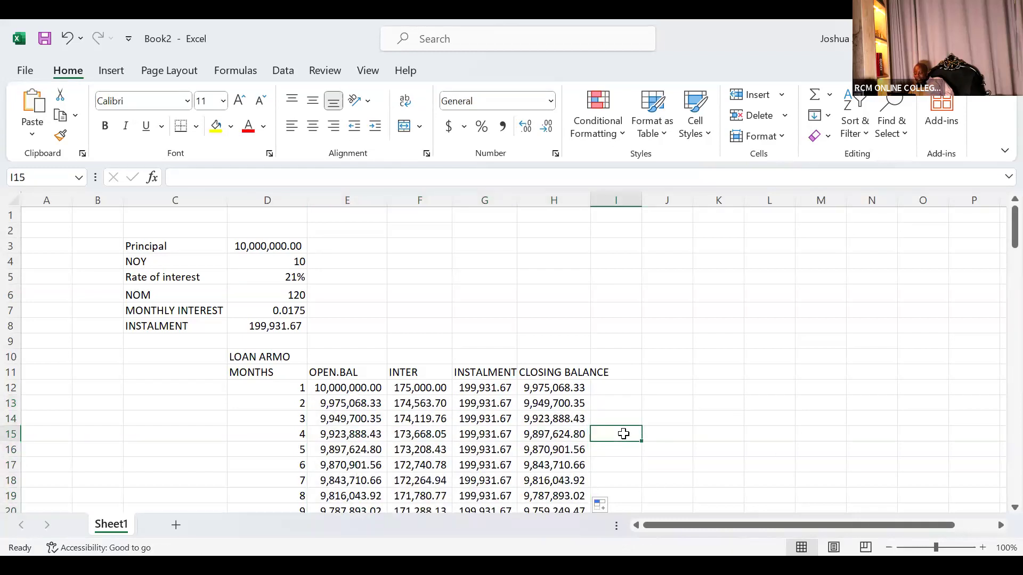
{"action": "left_click", "coordinate": [569, 449]}
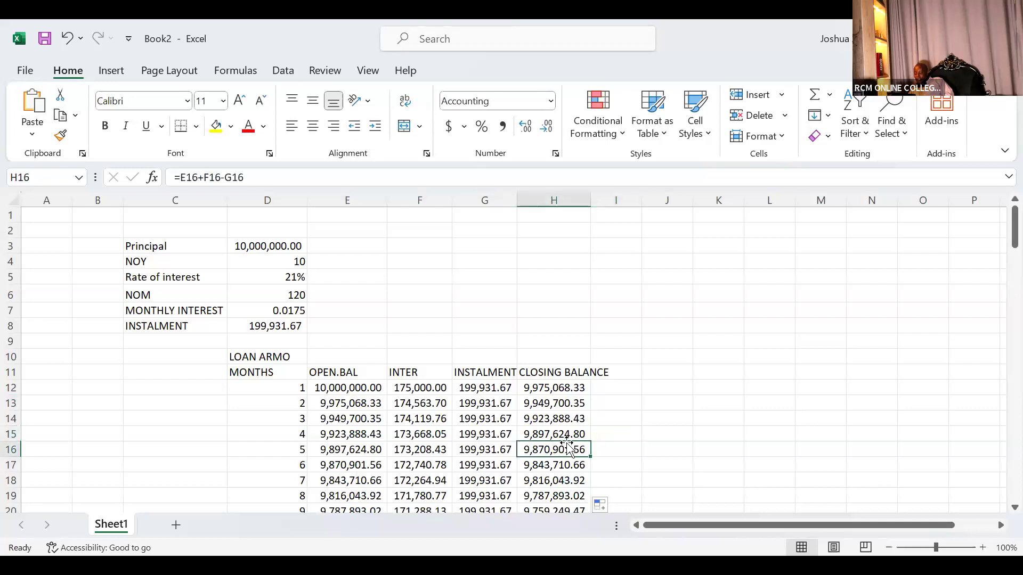
{"action": "double_click", "coordinate": [568, 457]}
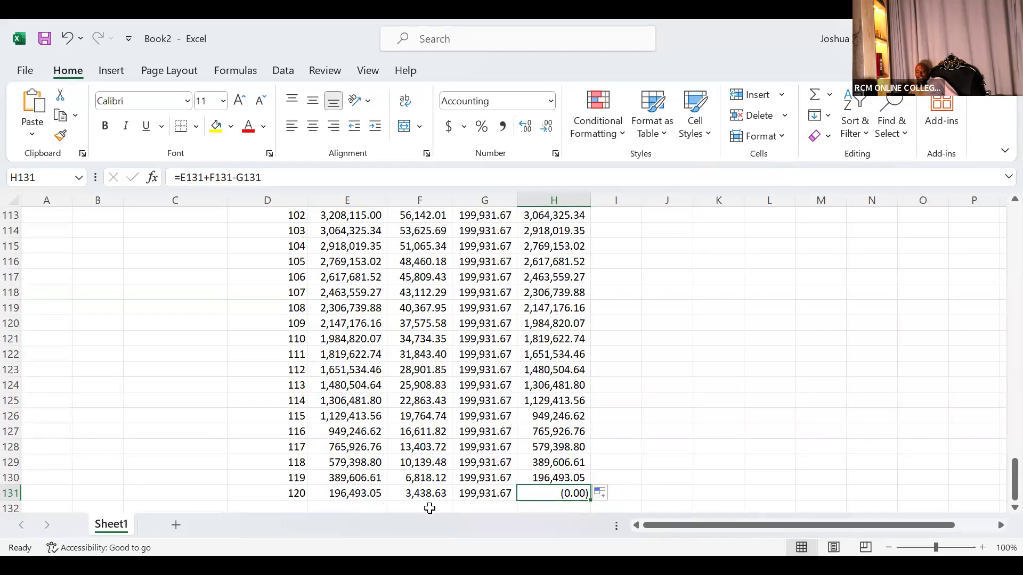
Total the interest column in F132 with =SUM(F12:F131) and clear that total again.
{"action": "left_click", "coordinate": [429, 508]}
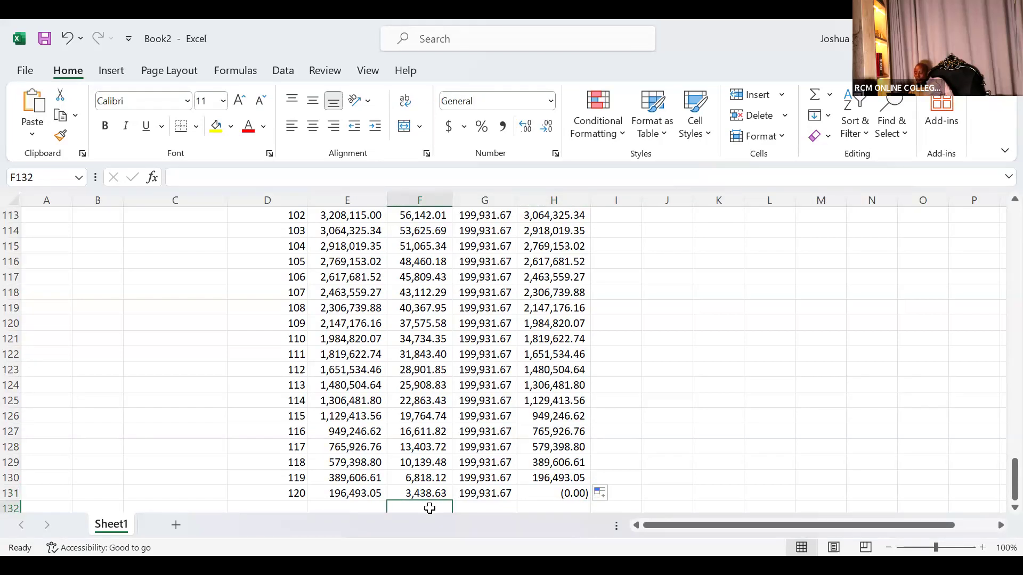
{"action": "key", "text": "alt+equal"}
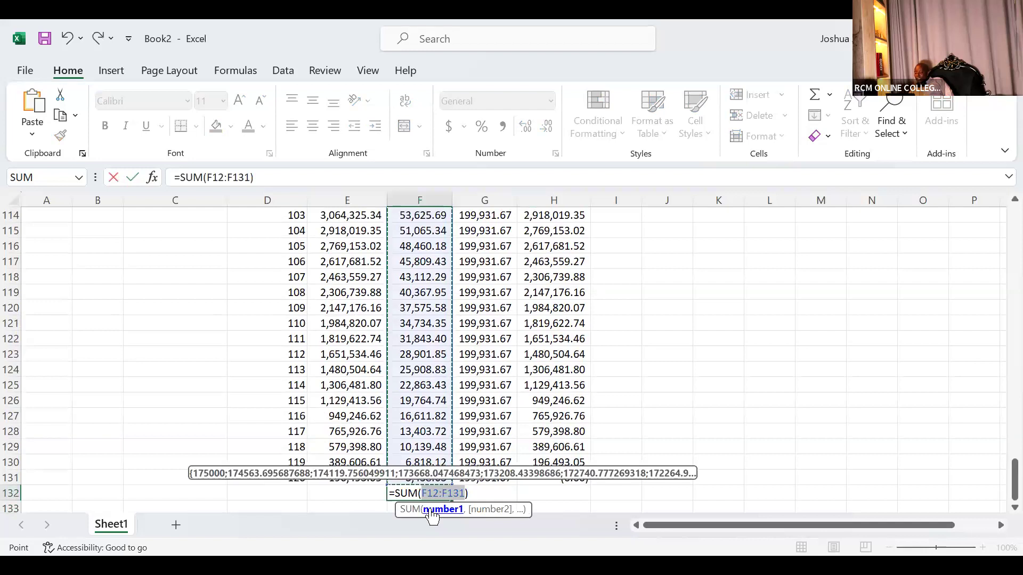
{"action": "key", "text": "Return"}
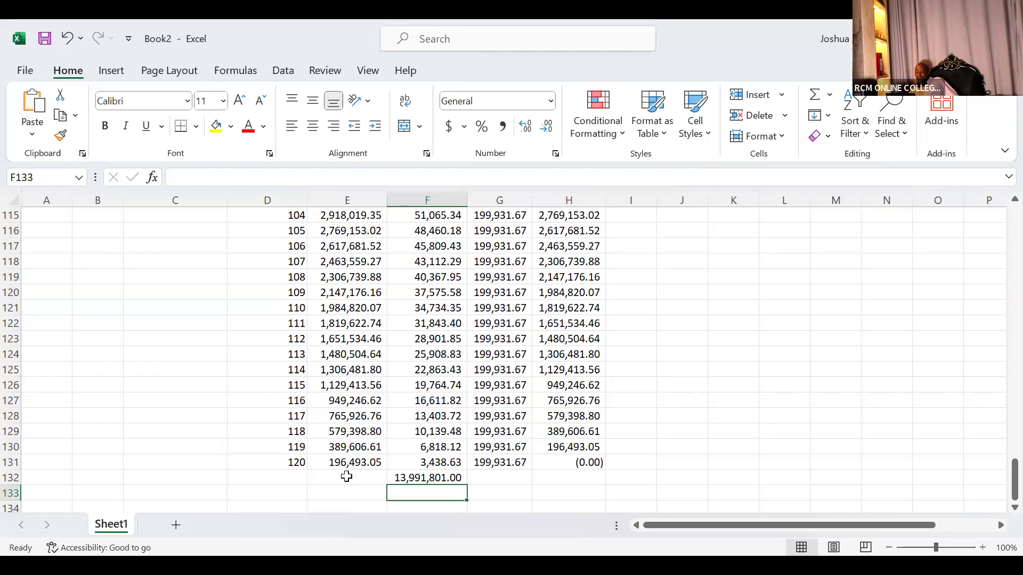
{"action": "left_click", "coordinate": [408, 477]}
{"action": "key", "text": "Delete"}
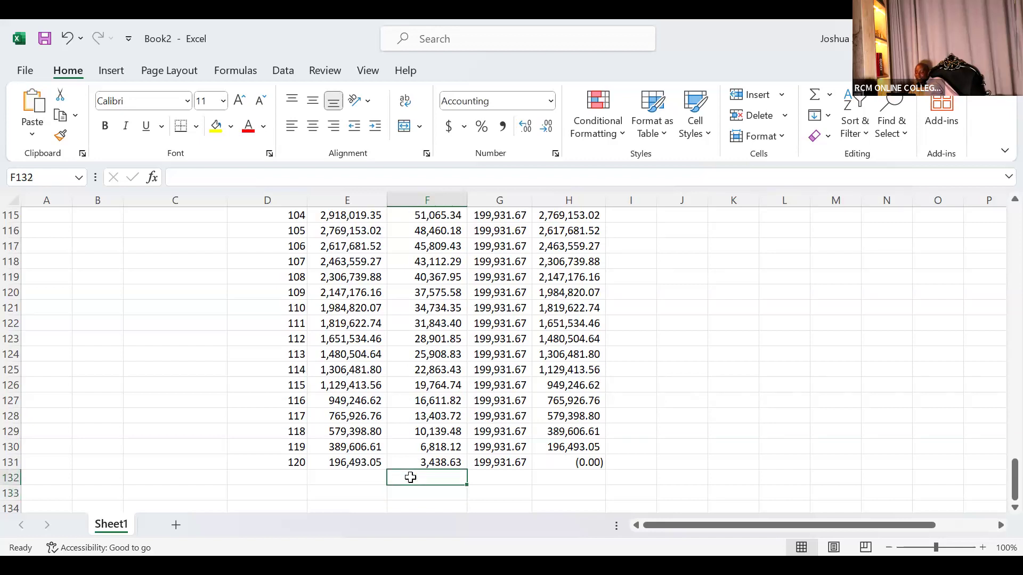
Total the opening balance, interest and instalment columns in E132:G132 with SUM and autofit the sheet's columns.
{"action": "left_click", "coordinate": [345, 475]}
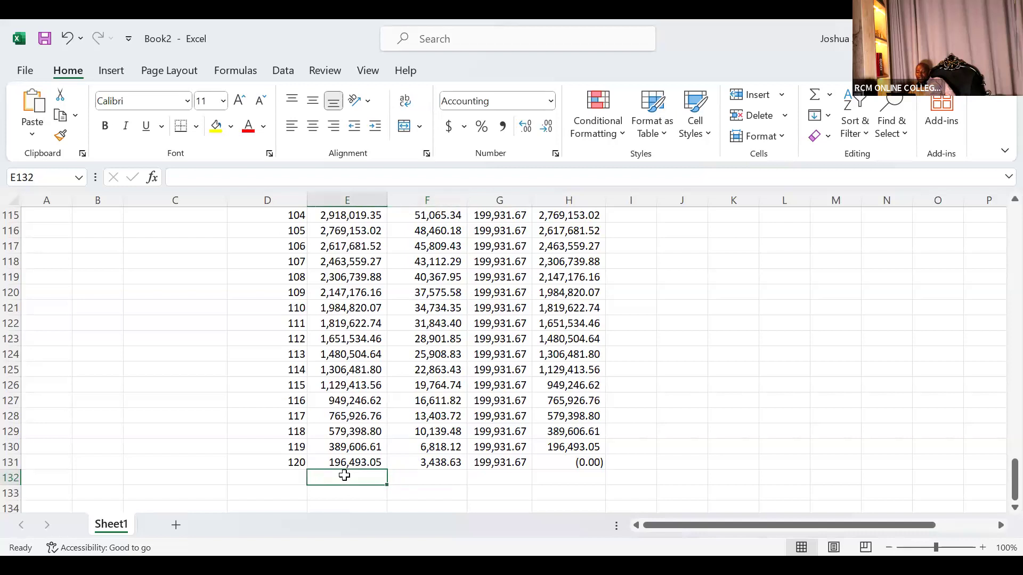
{"action": "left_click_drag", "start_coordinate": [345, 476], "coordinate": [488, 476]}
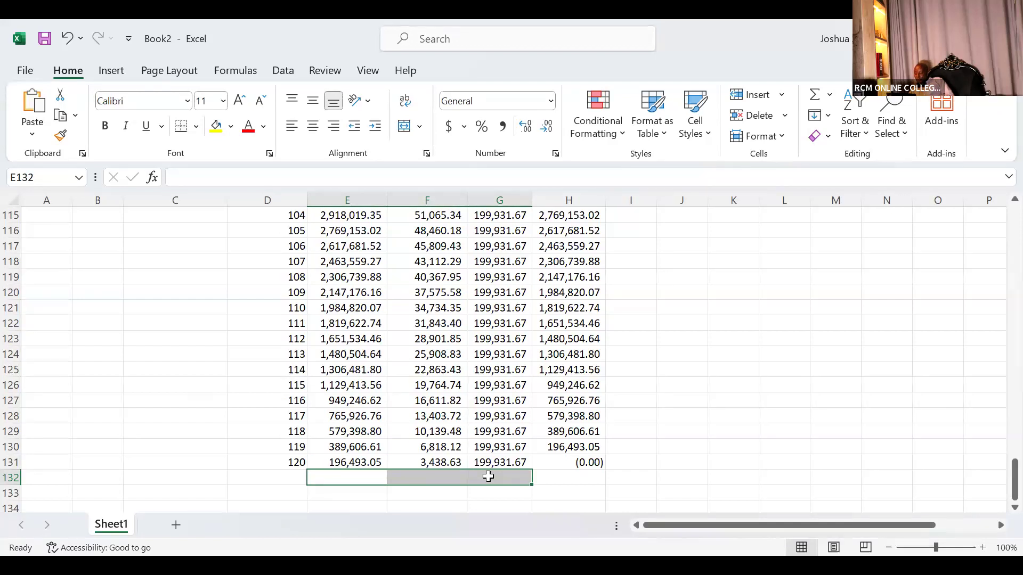
{"action": "key", "text": "alt+equal"}
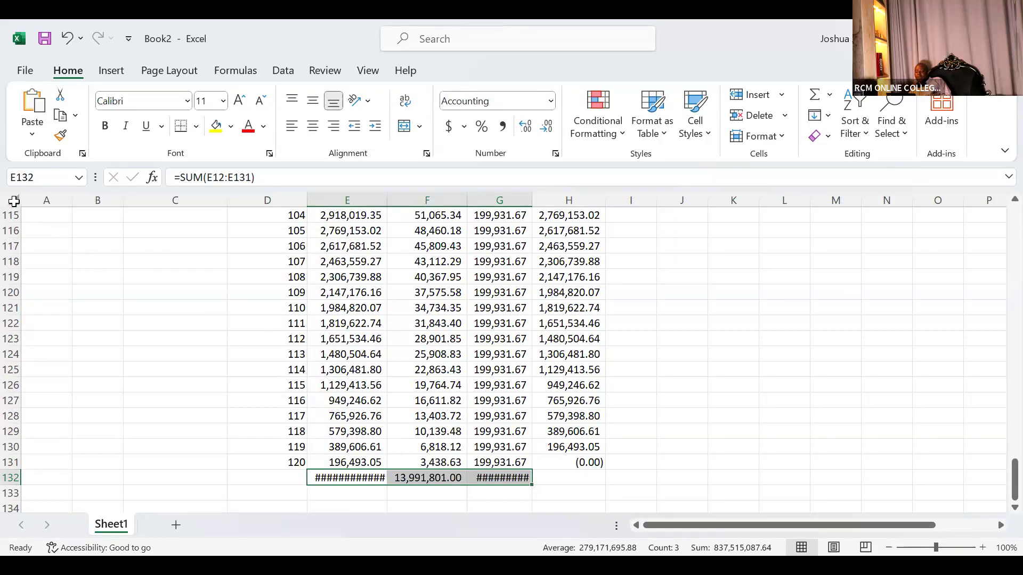
{"action": "left_click", "coordinate": [14, 201]}
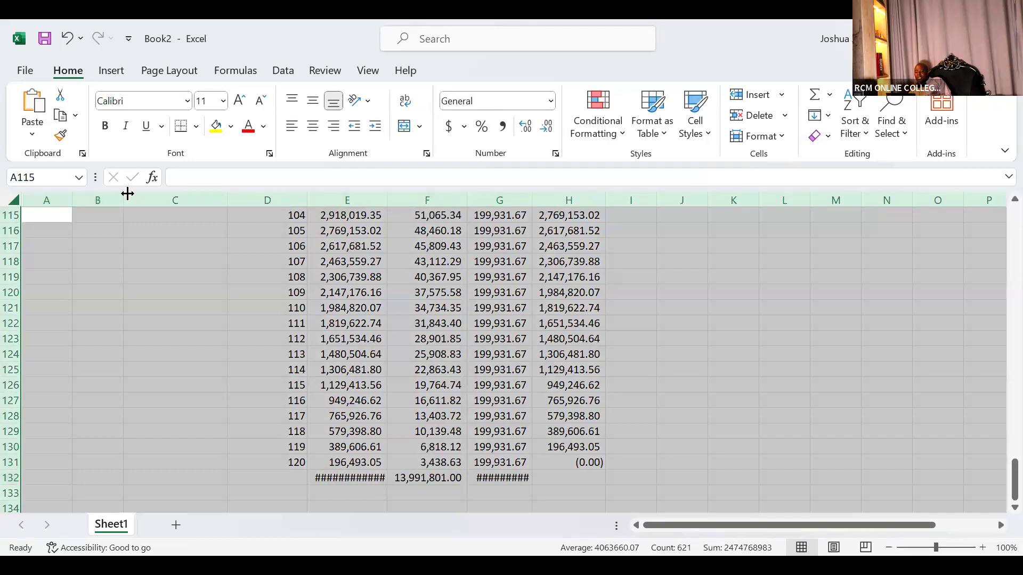
{"action": "double_click", "coordinate": [127, 199]}
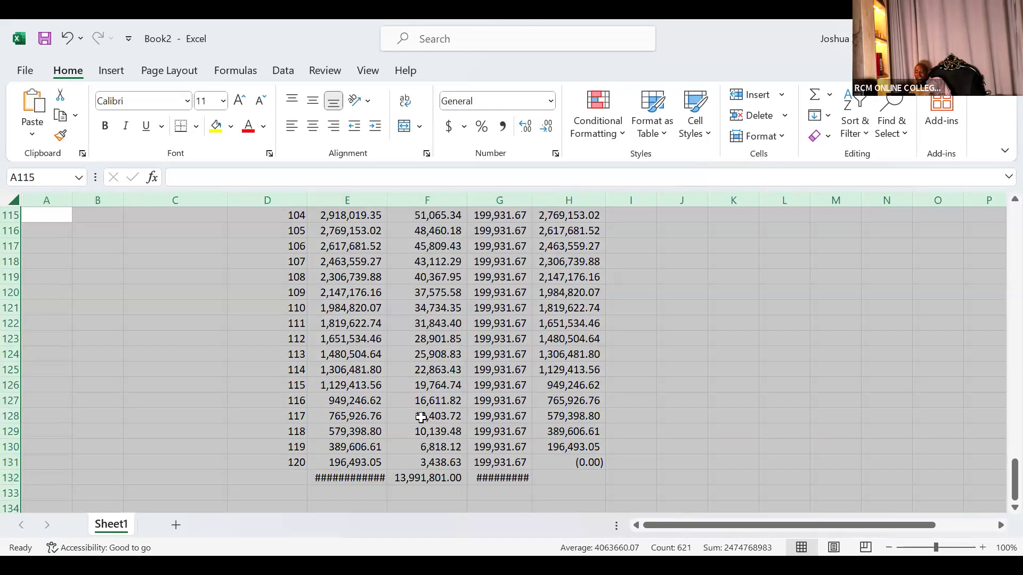
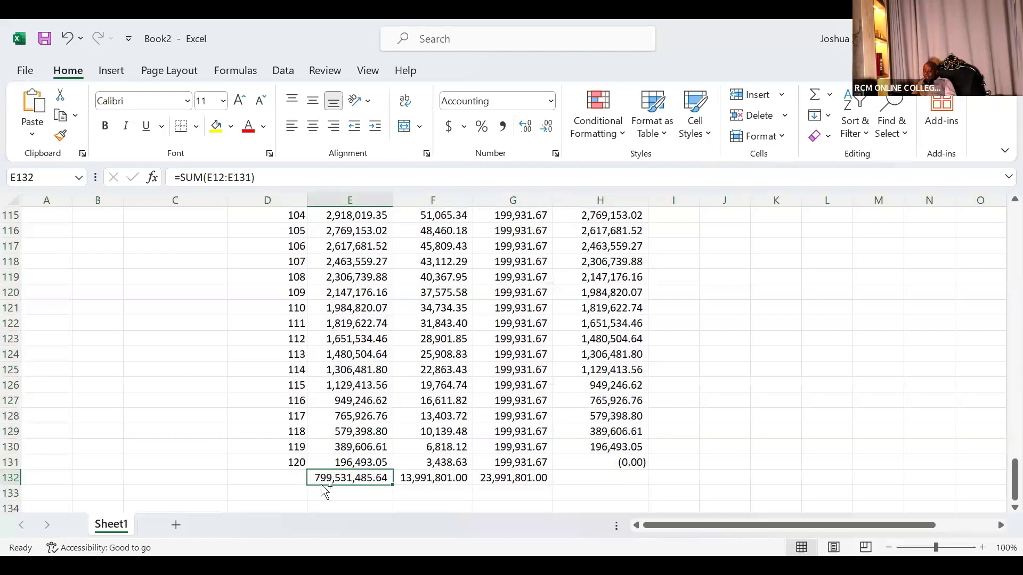
Undo the totals, filled rows, schedule formulas and month numbers until only the headings remain above an empty D12.
{"action": "key", "text": "ctrl+z"}
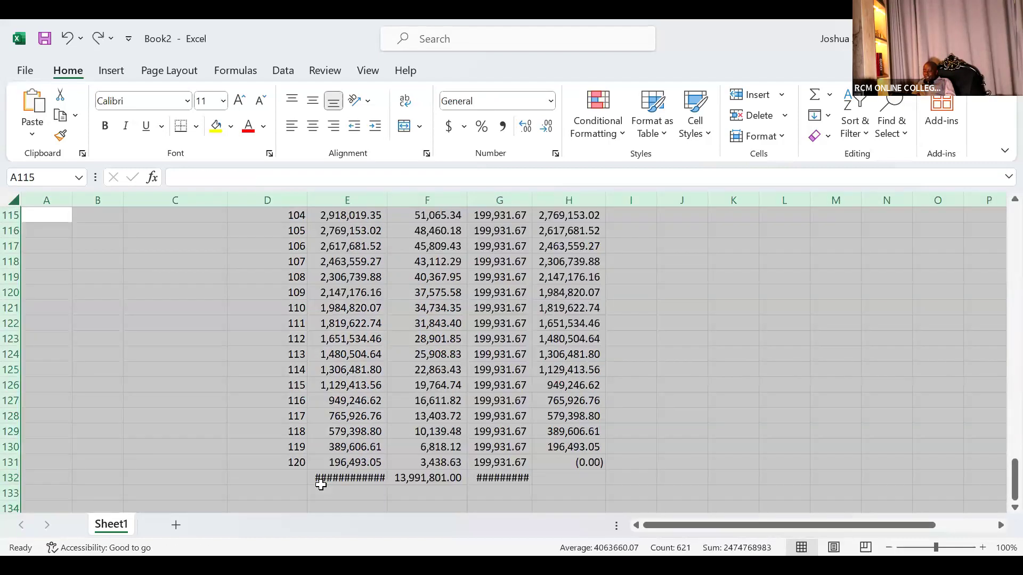
{"action": "key", "text": "ctrl+z"}
{"action": "key", "text": "ctrl+z"}
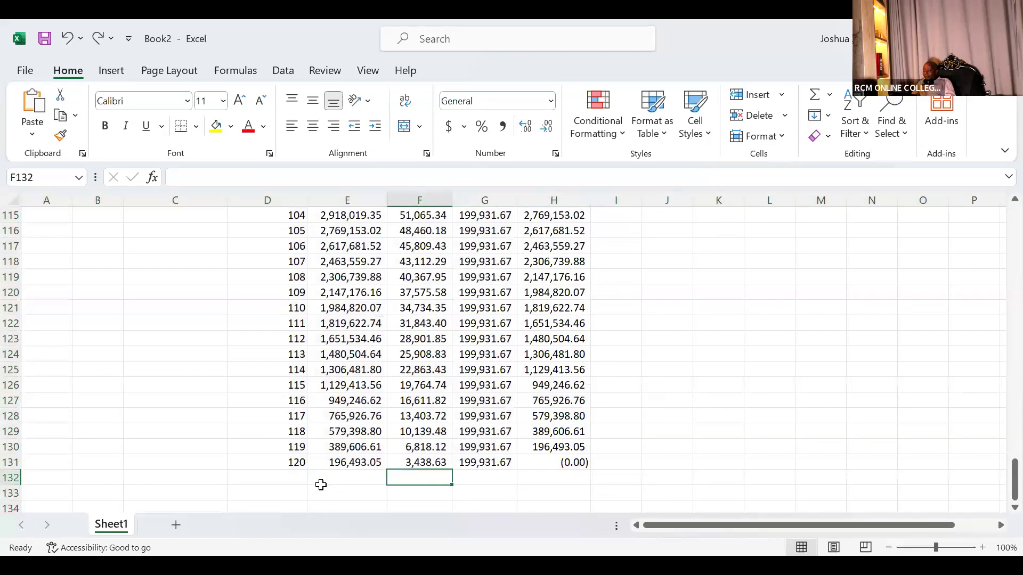
{"action": "key", "text": "ctrl+z"}
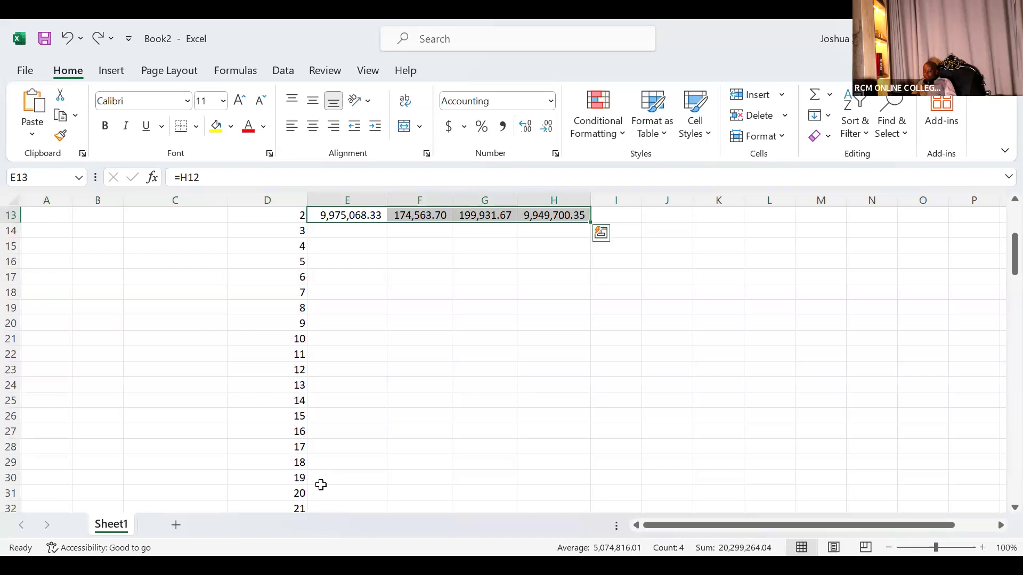
{"action": "key", "text": "ctrl+z"}
{"action": "key", "text": "ctrl+z"}
{"action": "key", "text": "ctrl+z"}
{"action": "key", "text": "ctrl+z"}
{"action": "key", "text": "ctrl+z"}
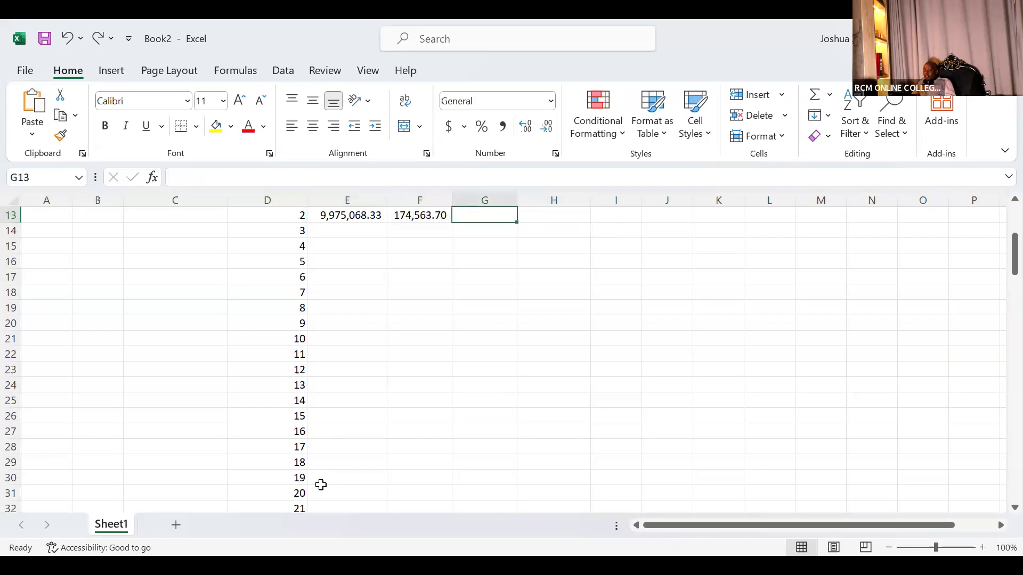
{"action": "key", "text": "ctrl+z"}
{"action": "key", "text": "ctrl+z"}
{"action": "key", "text": "ctrl+z"}
{"action": "key", "text": "ctrl+z"}
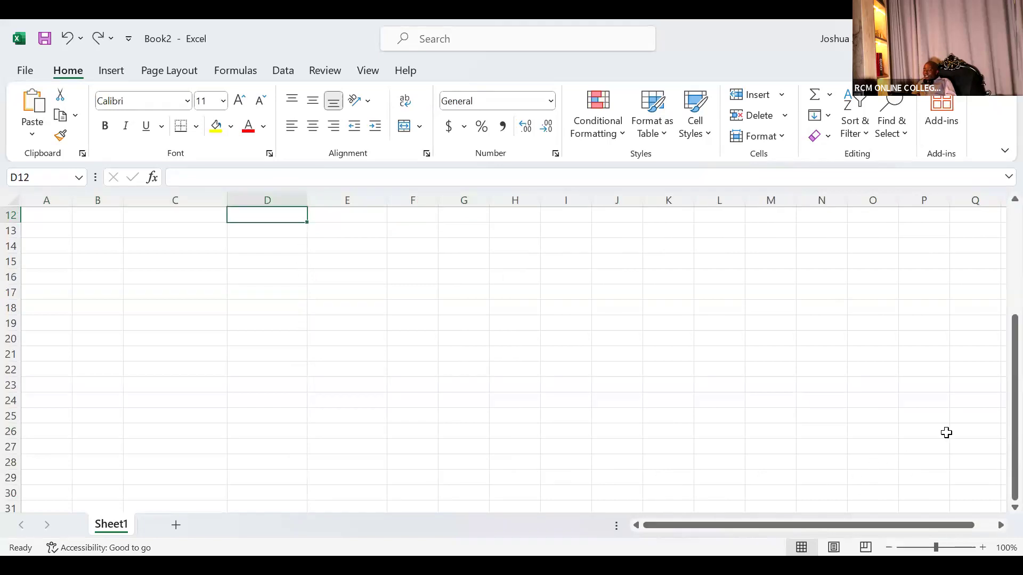
Generate the month numbers 1 to 120 down from D12 with =SEQUENCE(120).
{"action": "left_click_drag", "start_coordinate": [999, 405], "coordinate": [999, 278]}
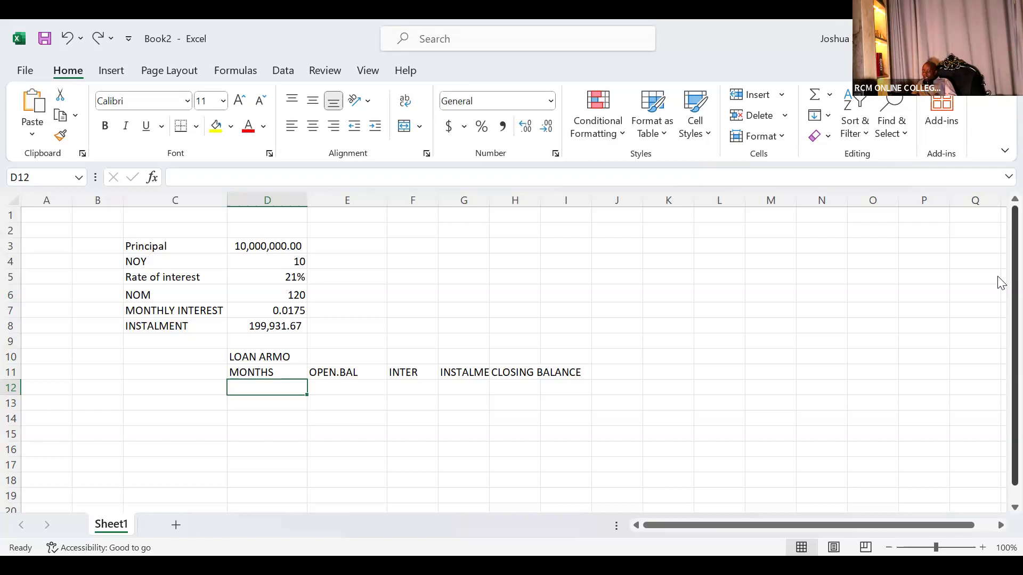
{"action": "type", "text": "="}
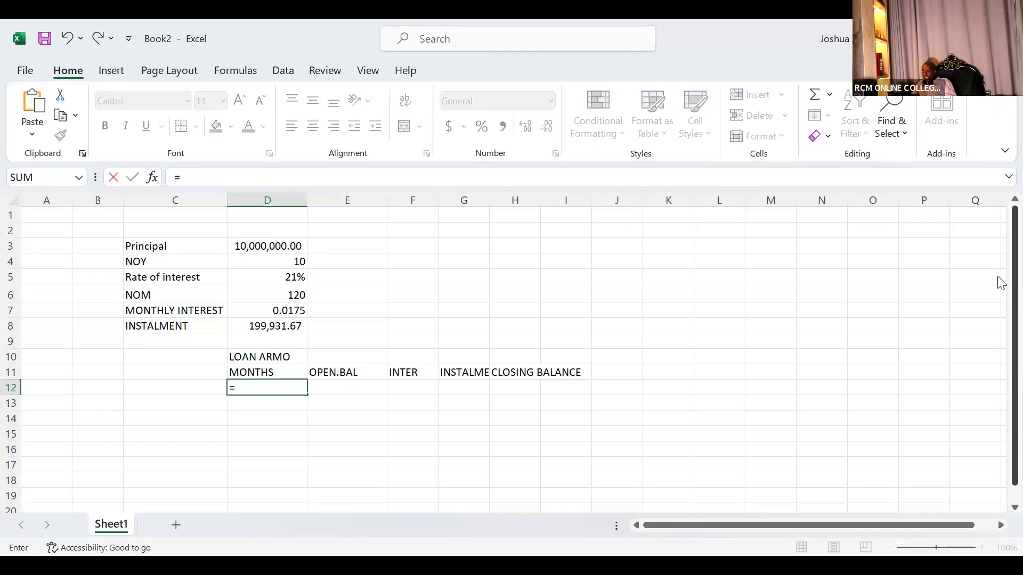
{"action": "type", "text": "SEQ"}
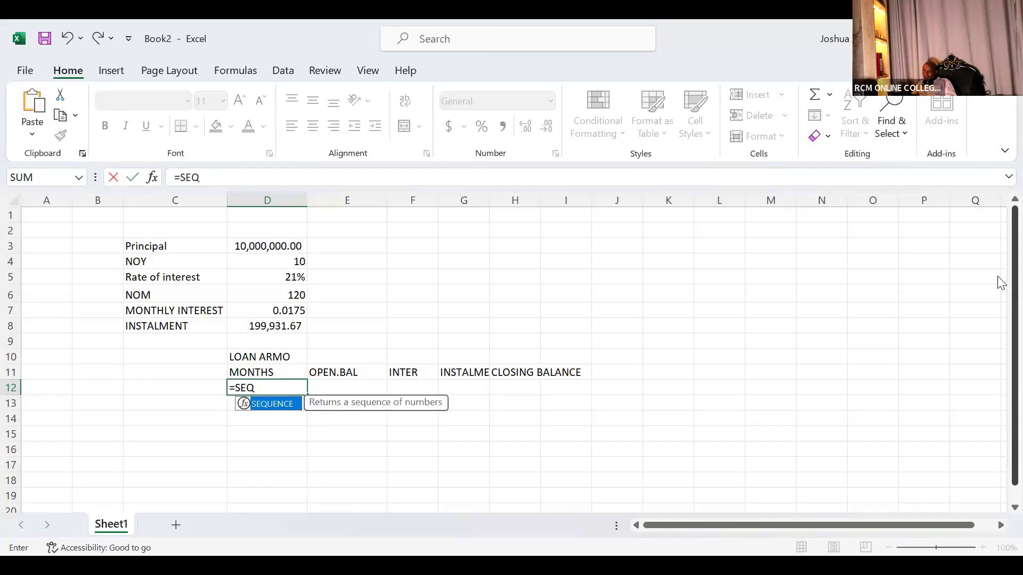
{"action": "key", "text": "Tab"}
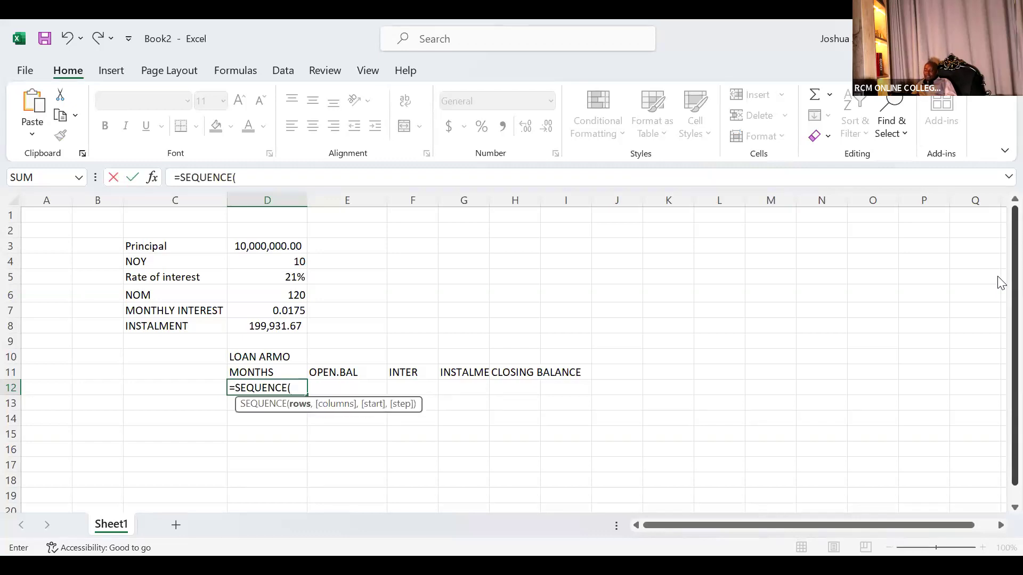
{"action": "type", "text": "120"}
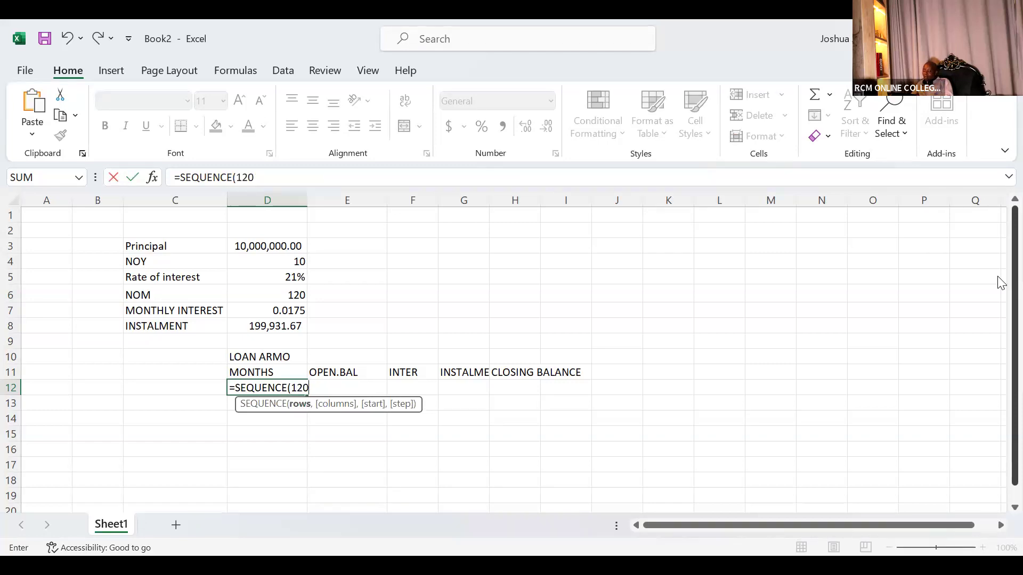
{"action": "key", "text": "Return"}
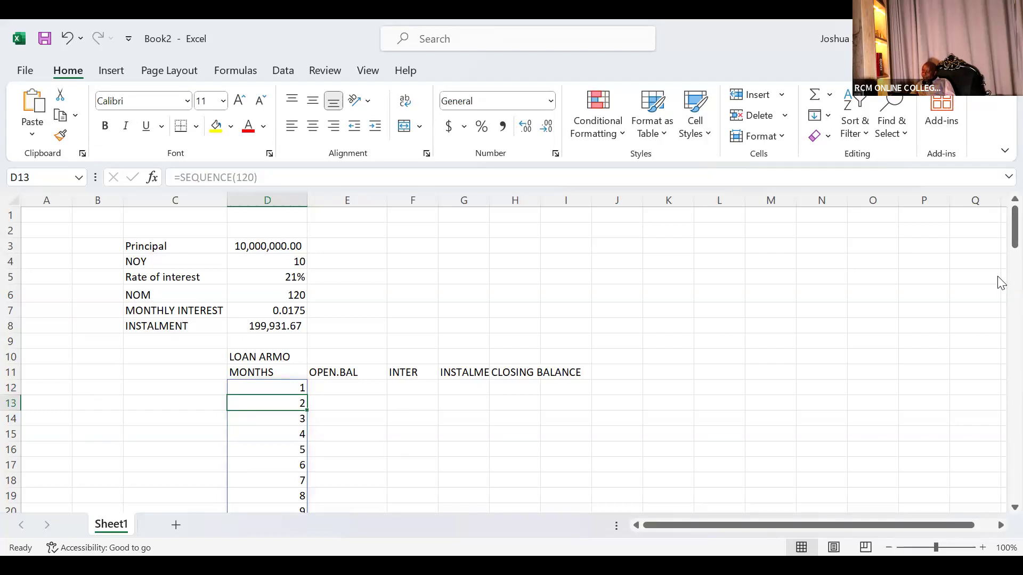
Check the last month of the generated list and undo the month sequence.
{"action": "key", "text": "ctrl+Down"}
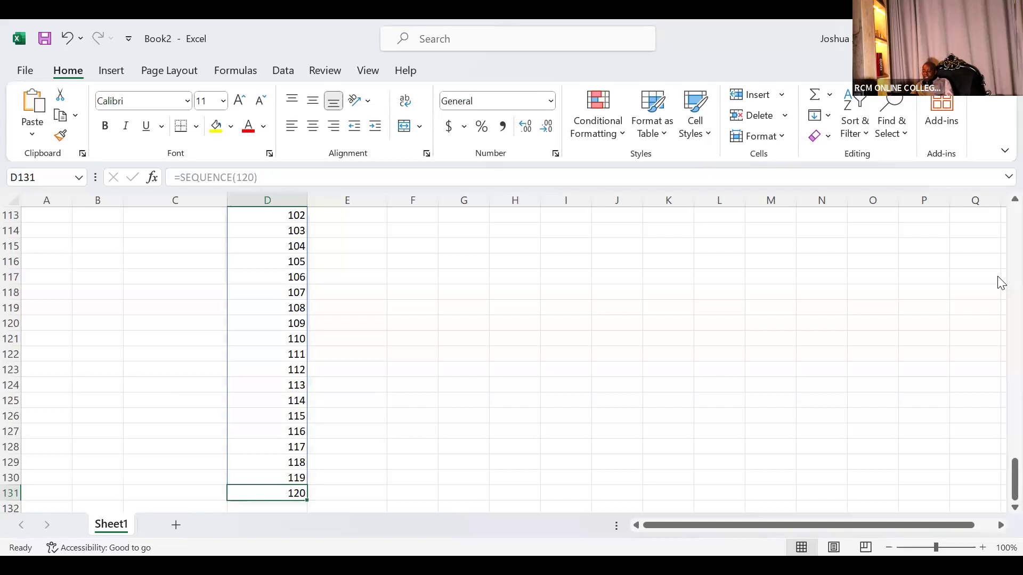
{"action": "key", "text": "ctrl+Up"}
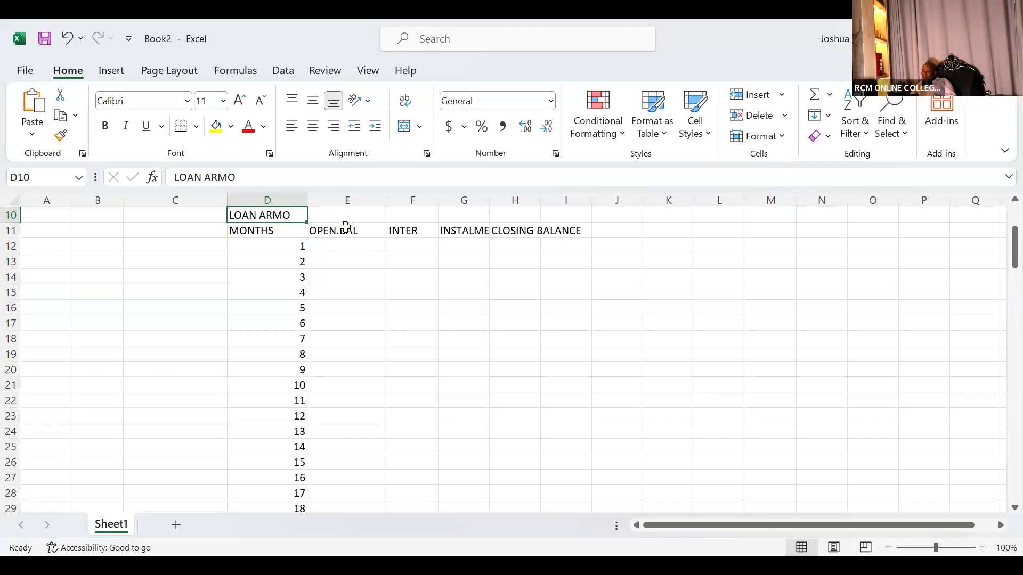
{"action": "left_click", "coordinate": [392, 92]}
{"action": "key", "text": "ctrl+z"}
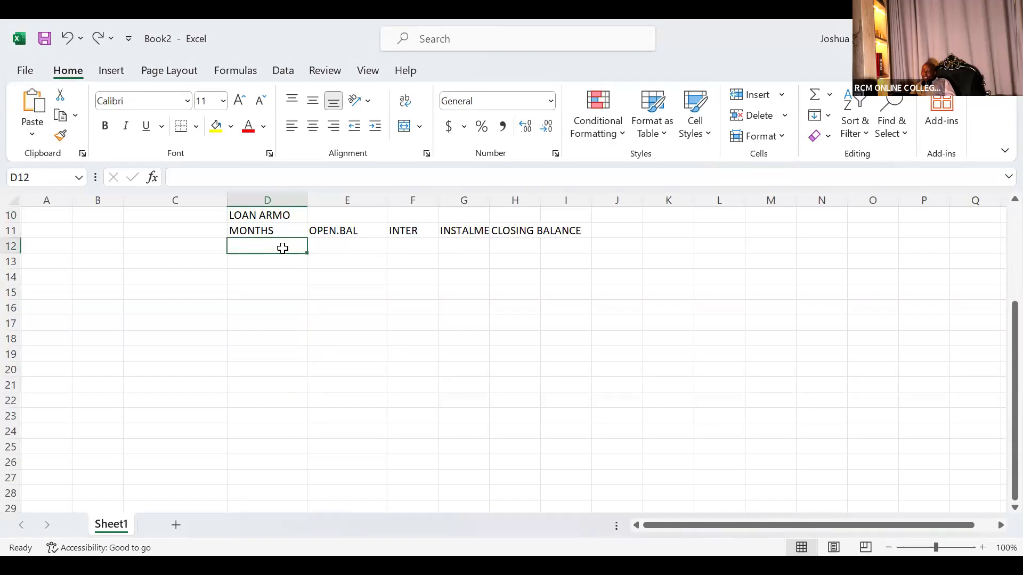
Enter 1 and 2 in D12:D13 and extend the pattern down to month 120 in D131.
{"action": "type", "text": "1"}
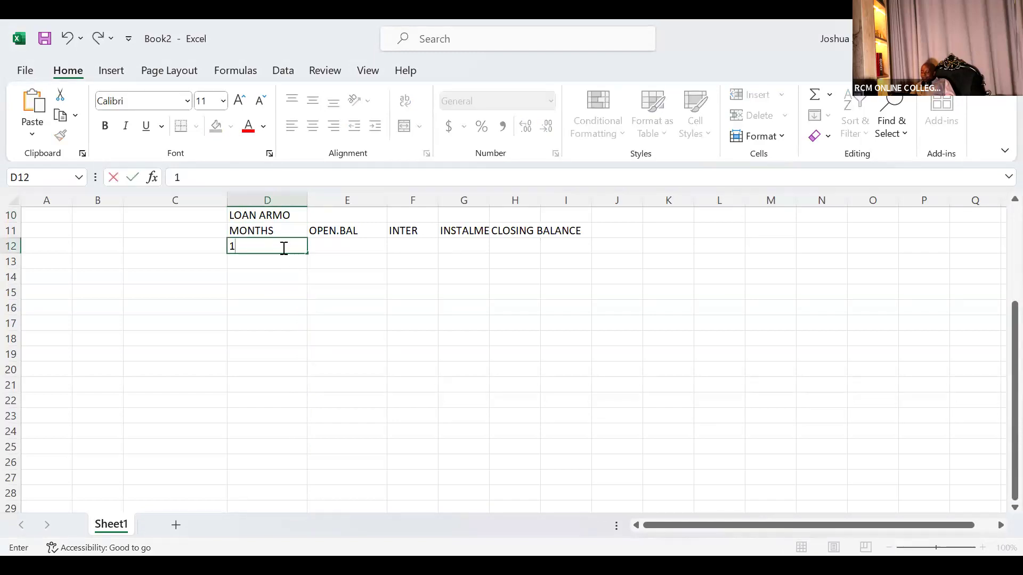
{"action": "key", "text": "Return"}
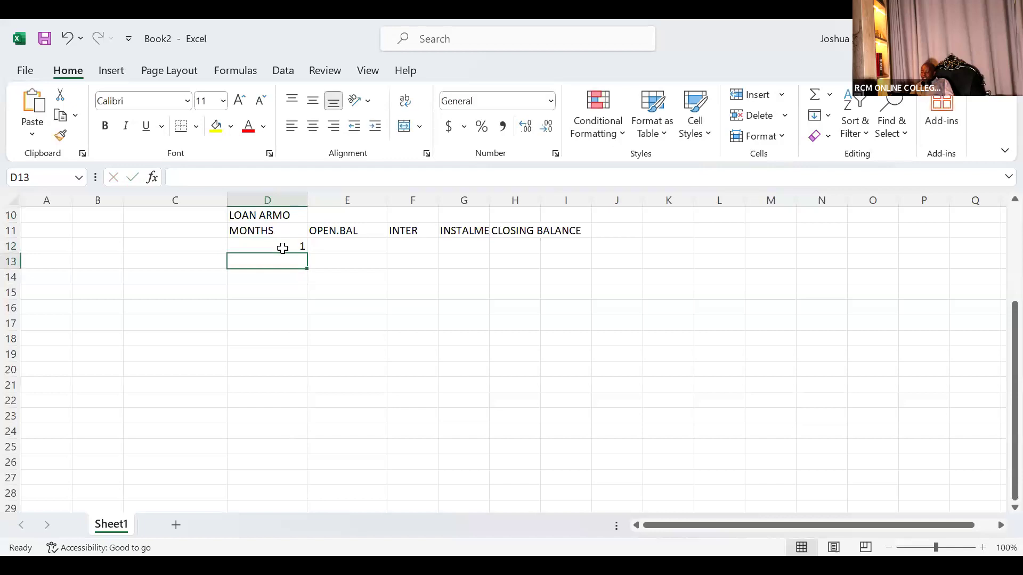
{"action": "type", "text": "2"}
{"action": "left_click", "coordinate": [283, 248]}
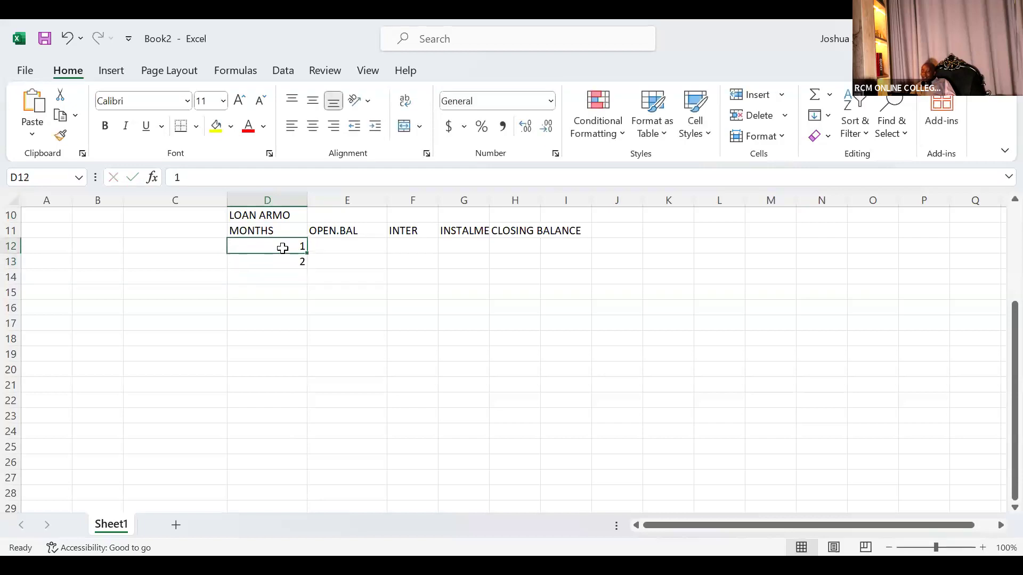
{"action": "left_click_drag", "start_coordinate": [283, 250], "coordinate": [308, 274]}
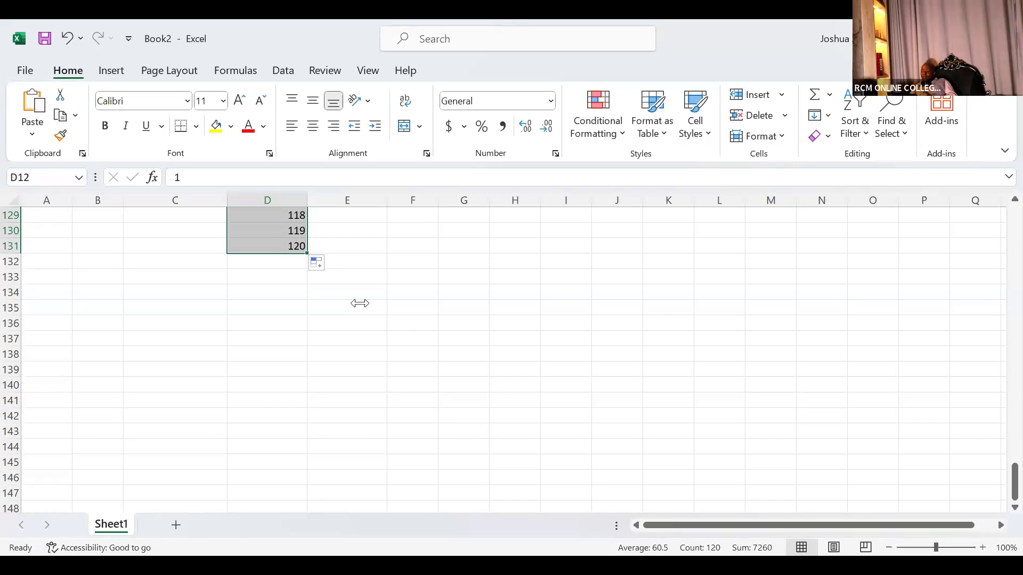
Enter 1 in D135, fill a linear series down the column with step 1 and stop value 120, and go to its last cell.
{"action": "left_click", "coordinate": [291, 305]}
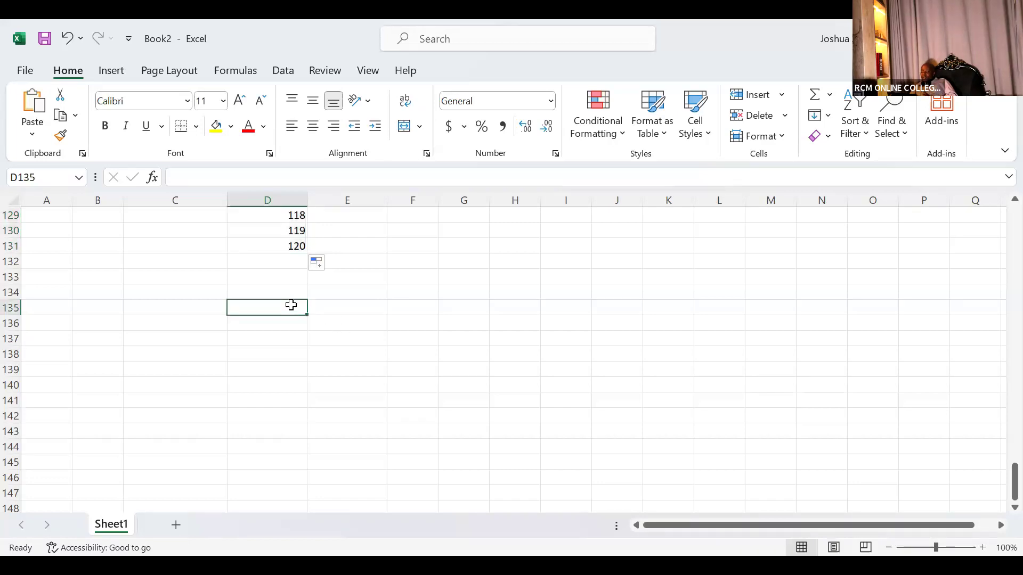
{"action": "type", "text": "1"}
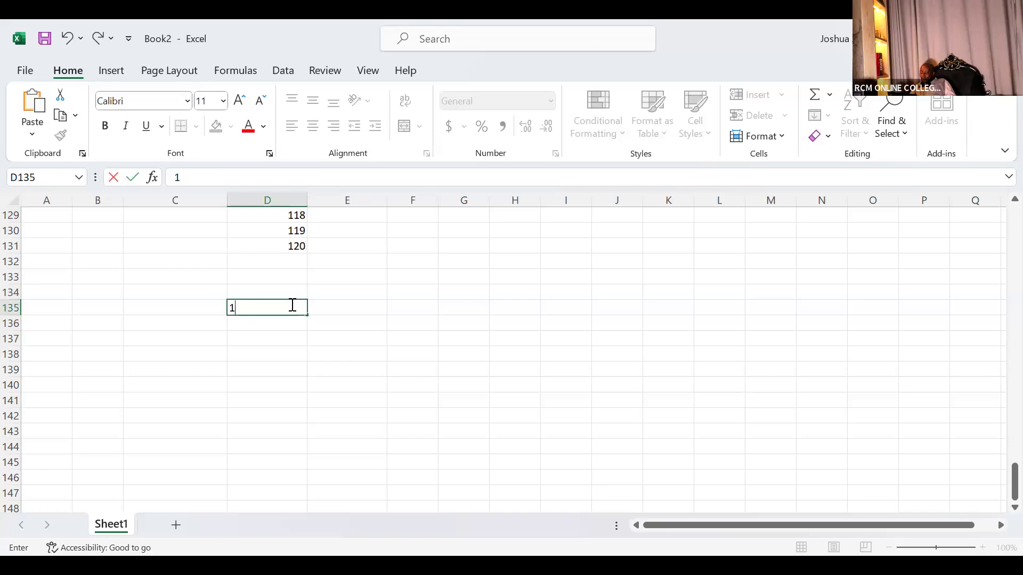
{"action": "key", "text": "ctrl+Return"}
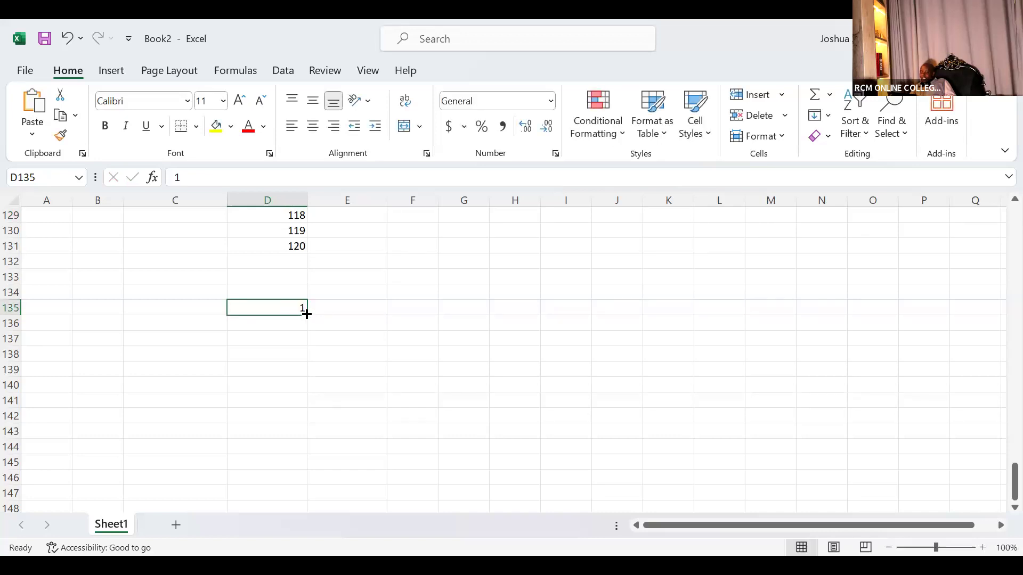
{"action": "mouse_move", "coordinate": [306, 314]}
{"action": "left_mouse_down"}
{"action": "mouse_move", "coordinate": [307, 330]}
{"action": "mouse_move", "coordinate": [306, 314]}
{"action": "left_mouse_up"}
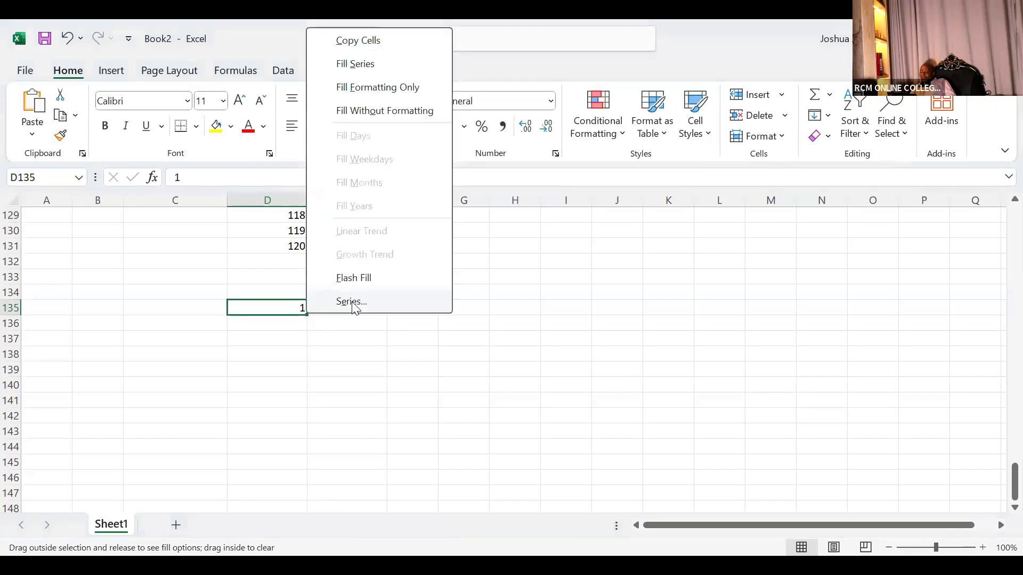
{"action": "left_click", "coordinate": [353, 301]}
{"action": "left_click", "coordinate": [757, 91]}
{"action": "left_click", "coordinate": [914, 174]}
{"action": "type", "text": "120"}
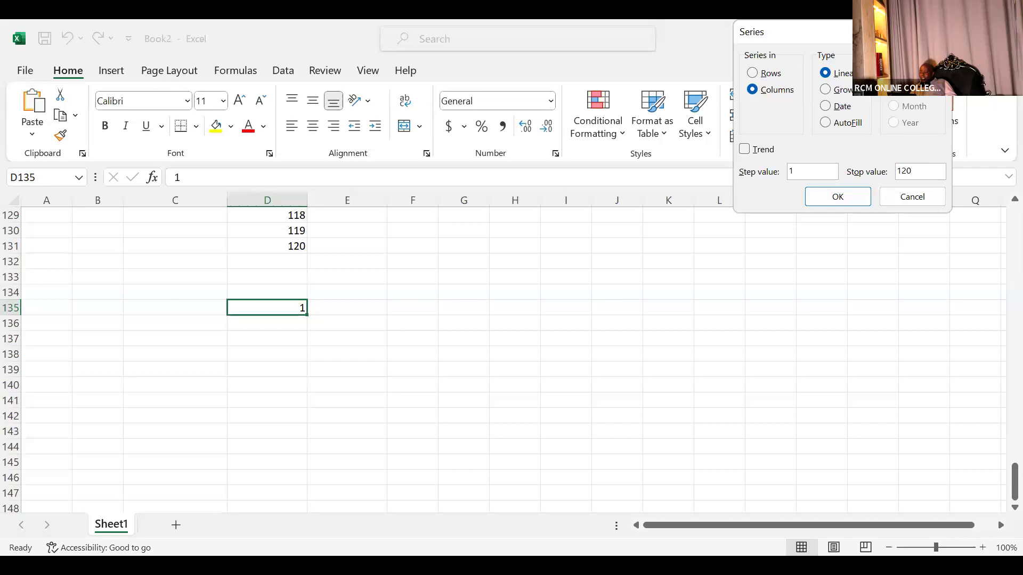
{"action": "left_click", "coordinate": [837, 204]}
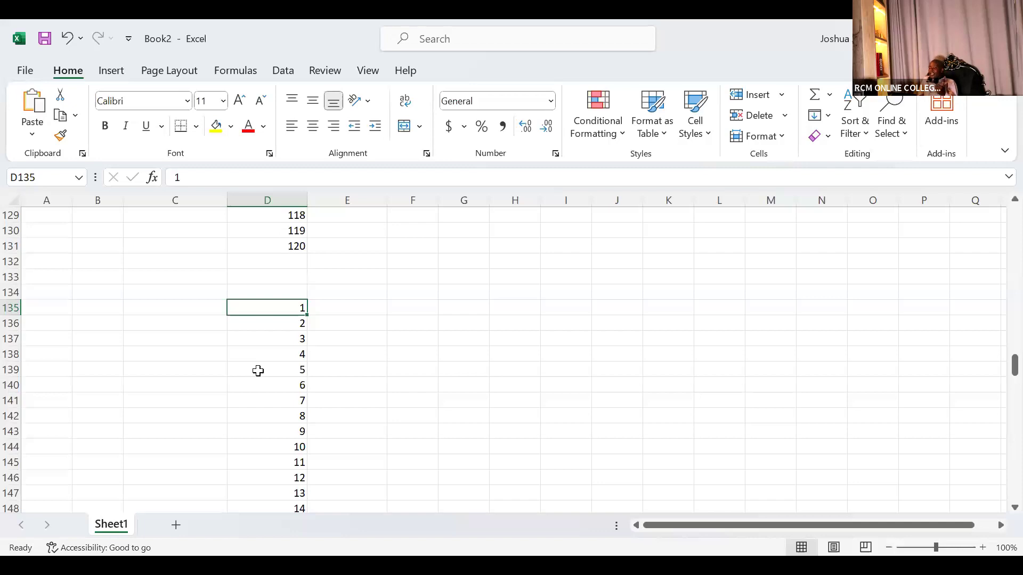
{"action": "key", "text": "ctrl+Down"}
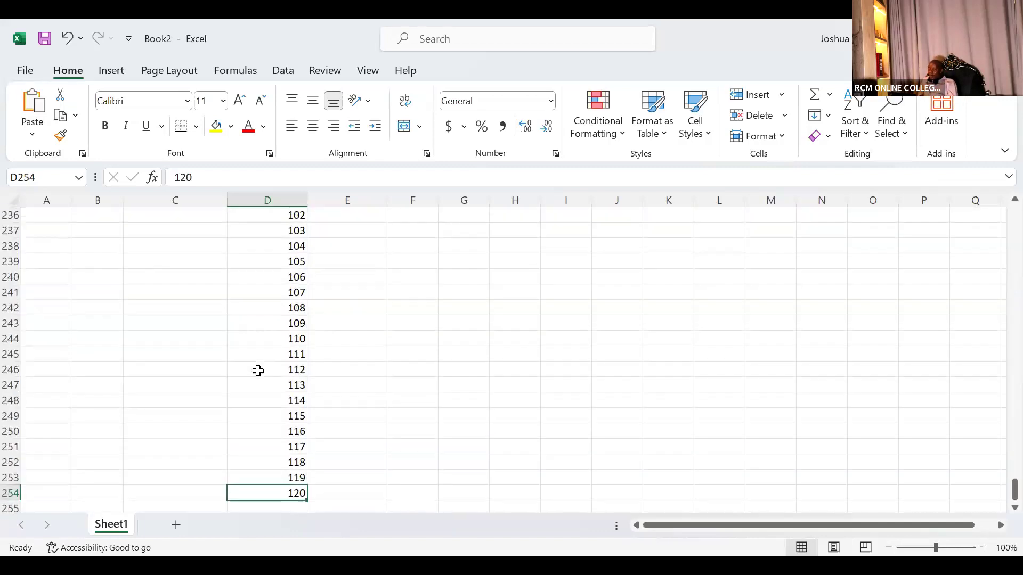